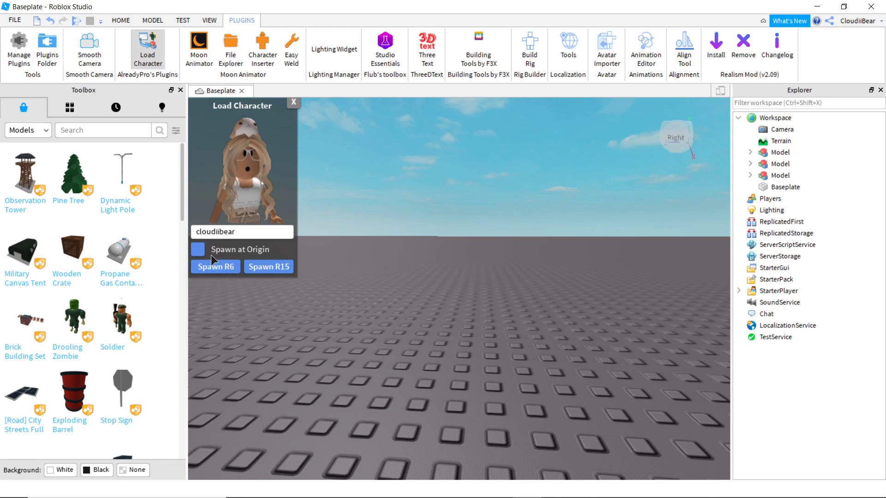
# Spawn the loaded avatar as an R6 character on the baseplate and face it from the front
pyautogui.click(467, 334)
pyautogui.moveTo(470, 301); pyautogui.dragTo(509, 374)
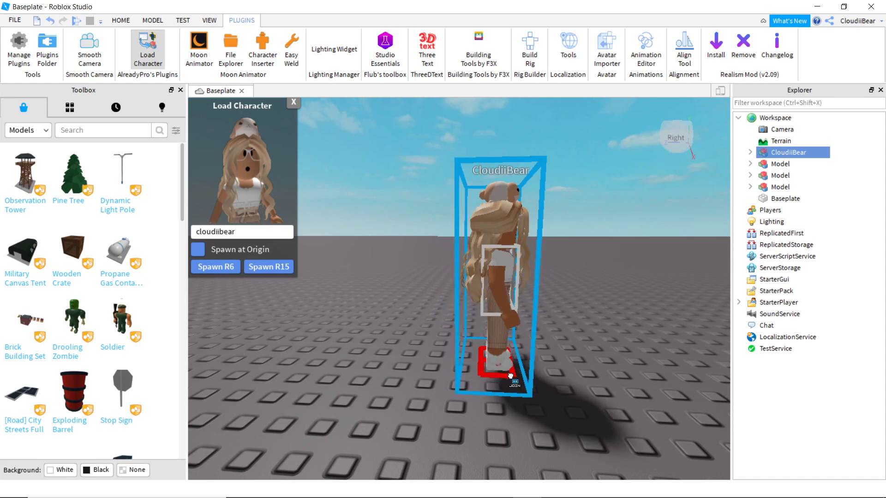
pyautogui.click(572, 375)
pyautogui.moveTo(572, 375)
pyautogui.mouseDown(button='right')
pyautogui.moveTo(563, 360)
pyautogui.moveTo(572, 375)
pyautogui.mouseUp(button='right')
pyautogui.press('a')
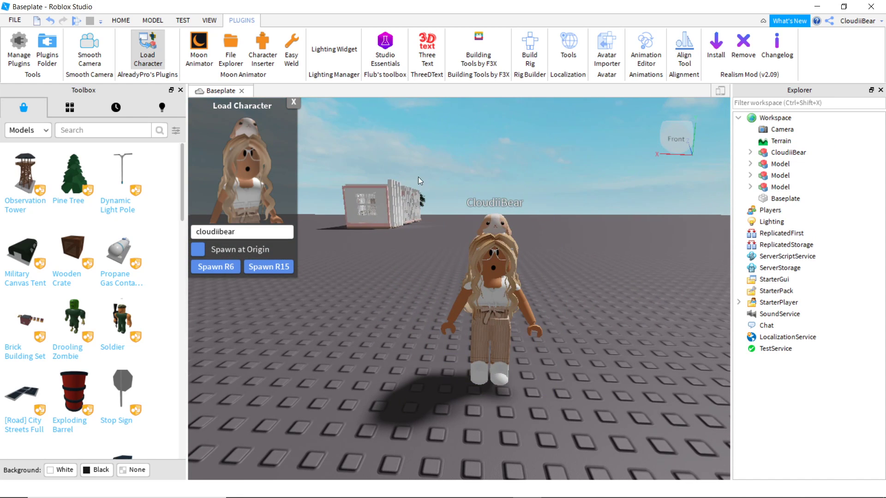
pyautogui.scroll(-1, 567, 237)
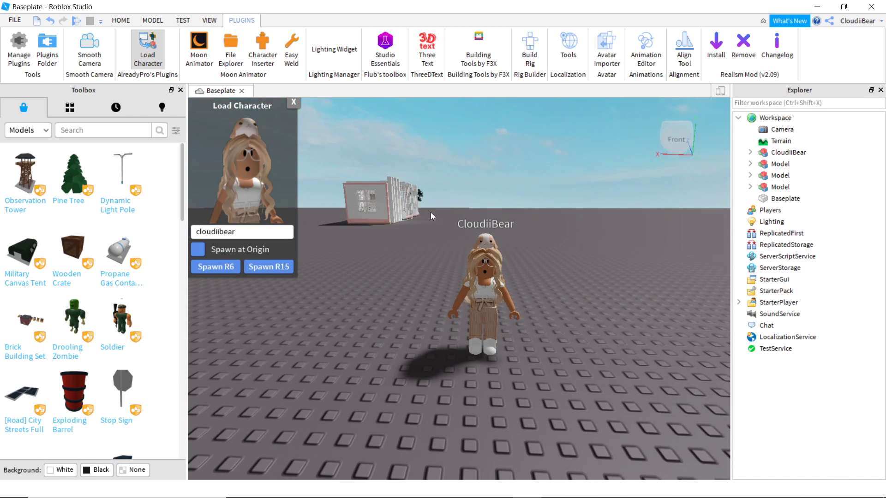
pyautogui.scroll(5, 588, 241)
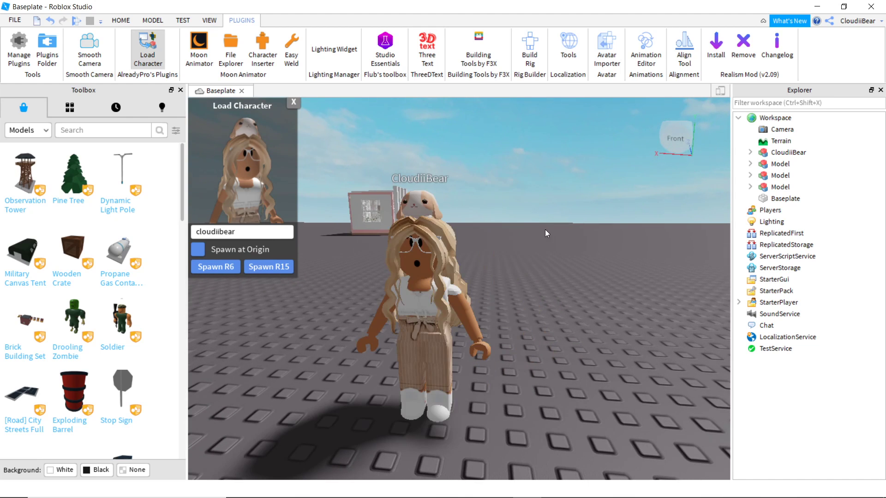
pyautogui.click(461, 286)
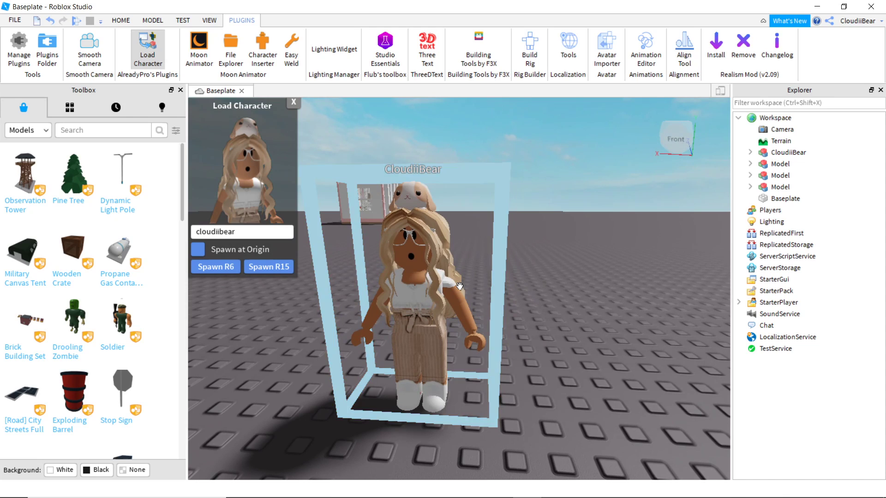
pyautogui.click(176, 131)
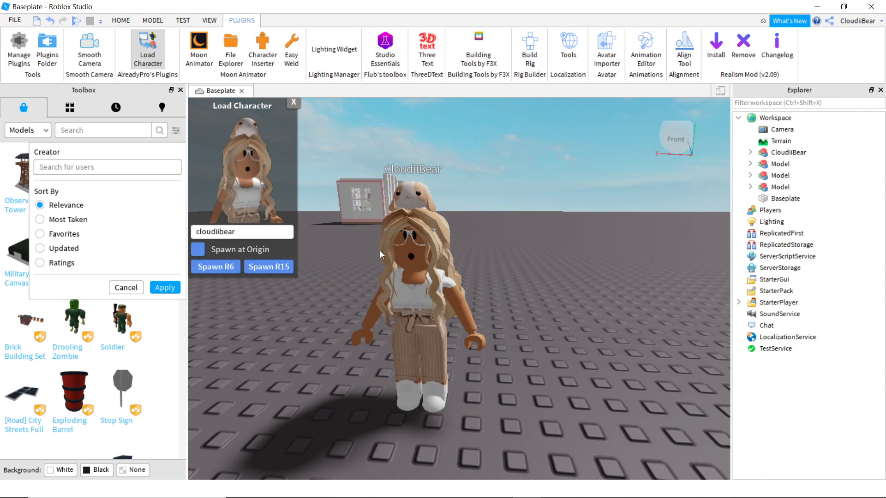
pyautogui.click(105, 166)
pyautogui.write('x')
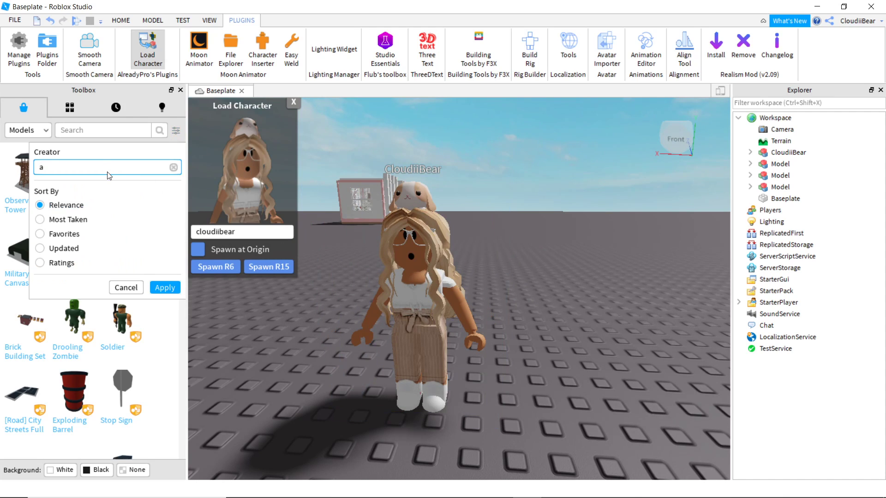
pyautogui.press('BackSpace')
pyautogui.click(98, 94)
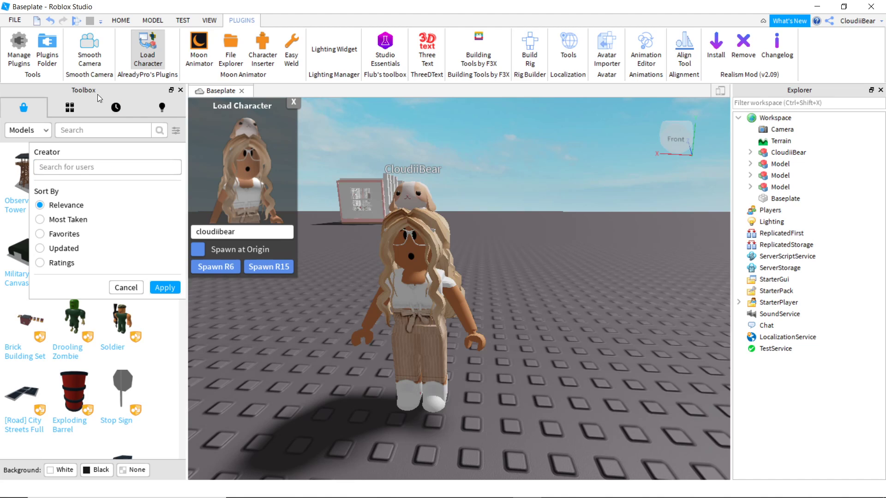
pyautogui.click(176, 133)
# Filter the Toolbox models by the creator Fairyjhull
pyautogui.click(176, 131)
pyautogui.write('fairyjhull')
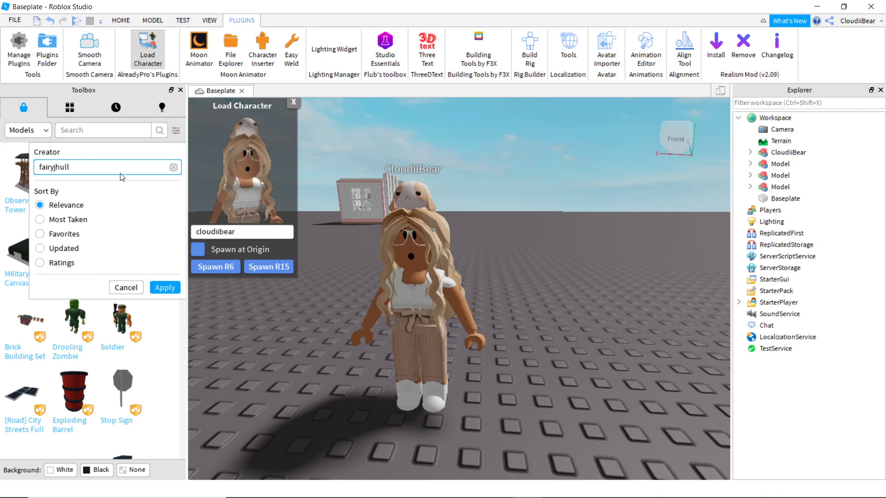
pyautogui.click(117, 184)
pyautogui.click(165, 287)
pyautogui.scroll(-3, 545, 295)
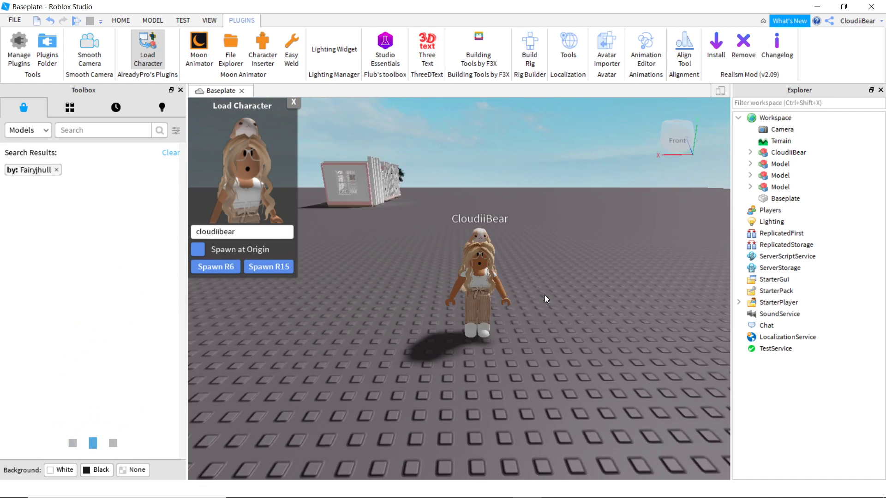
# Browse the creator's pastel room models and insert a pink furnished room beside the character
pyautogui.scroll(-2, 545, 295)
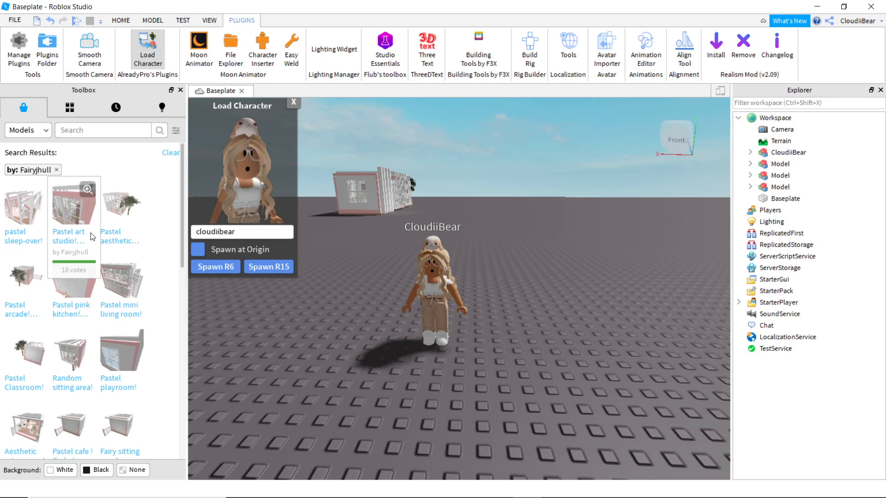
pyautogui.scroll(-1, 483, 282)
pyautogui.scroll(-2, 421, 291)
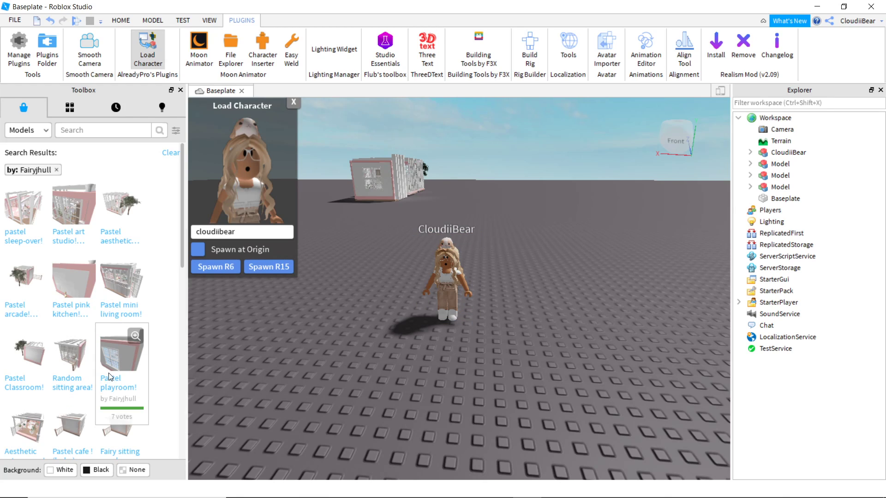
pyautogui.scroll(-4, 110, 369)
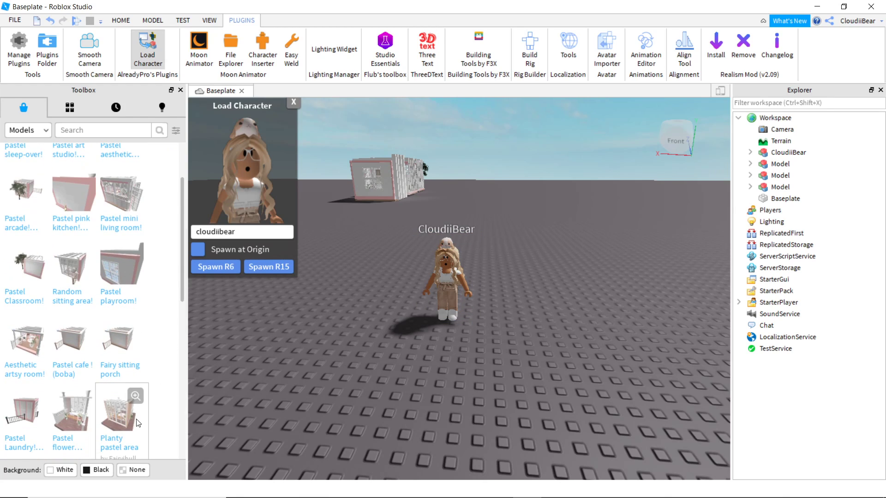
pyautogui.scroll(-2, 155, 411)
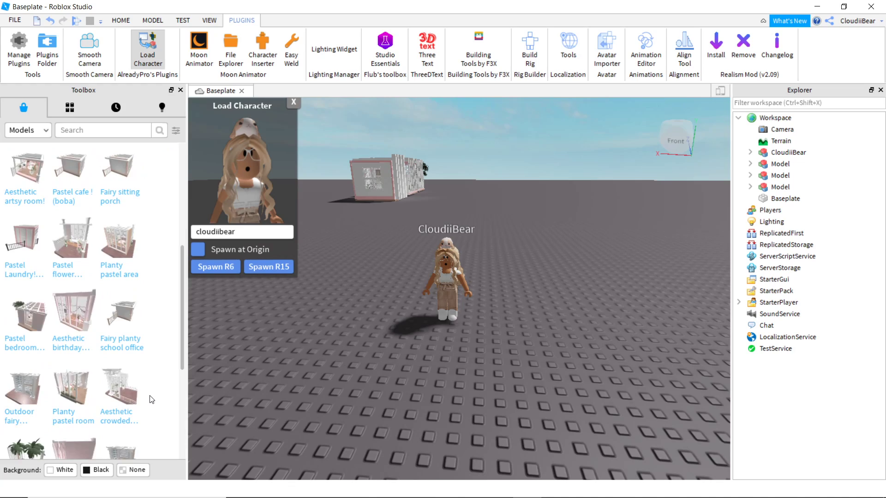
pyautogui.scroll(6, 143, 402)
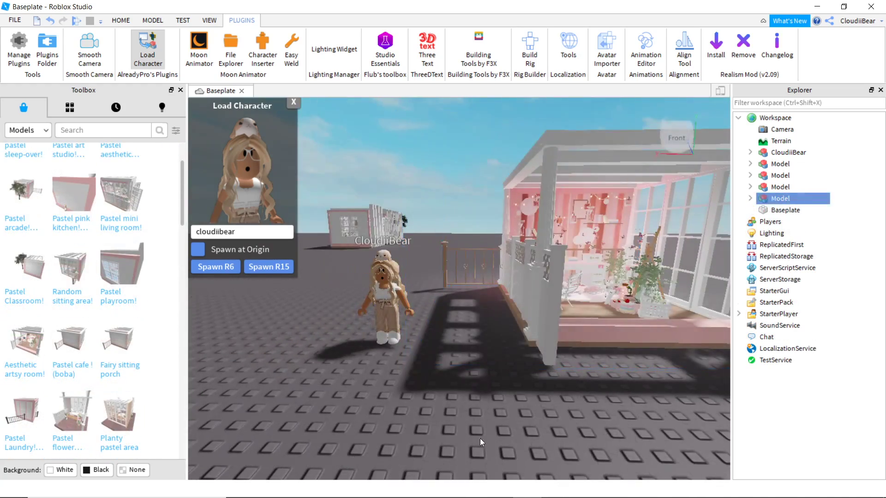
# Examine the pink room's interior and exterior and how the character stands next to it
pyautogui.scroll(10, 486, 436)
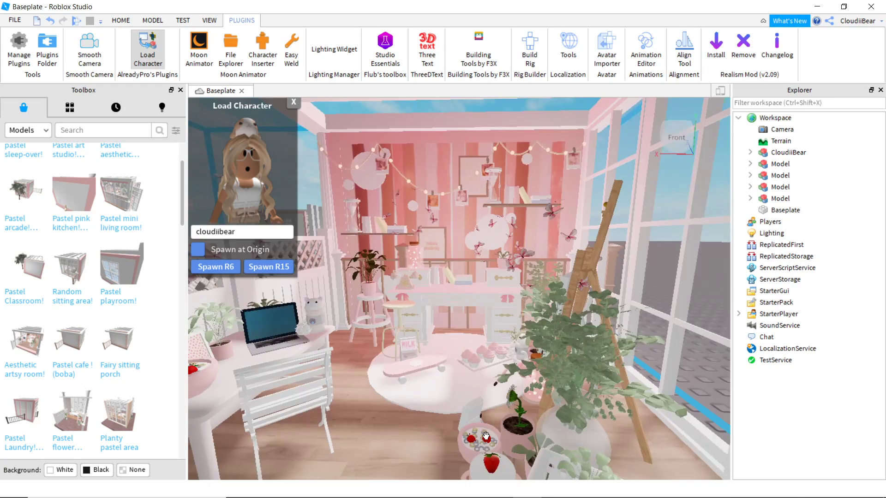
pyautogui.scroll(3, 486, 436)
pyautogui.scroll(-10, 486, 436)
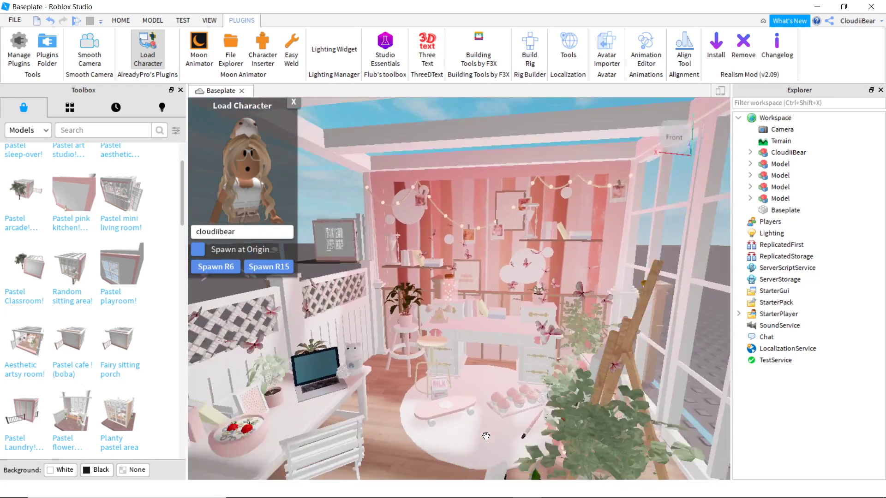
pyautogui.scroll(2, 486, 436)
pyautogui.click(475, 380)
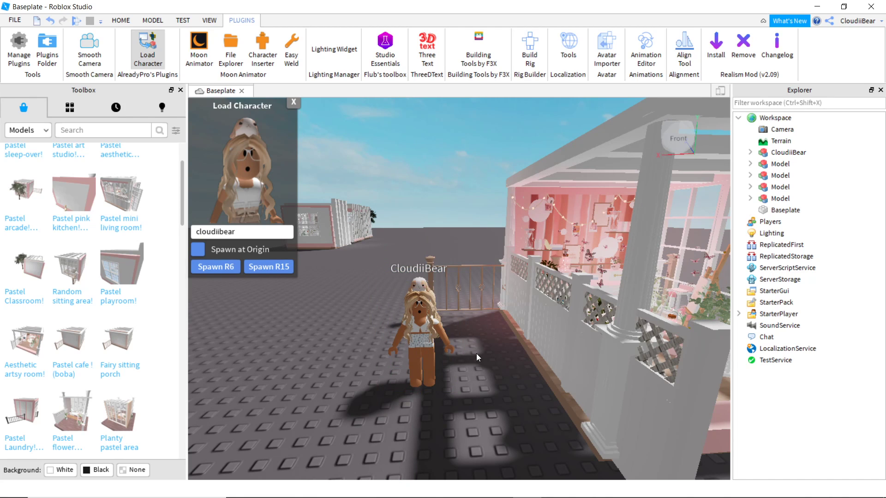
pyautogui.scroll(-5, 492, 350)
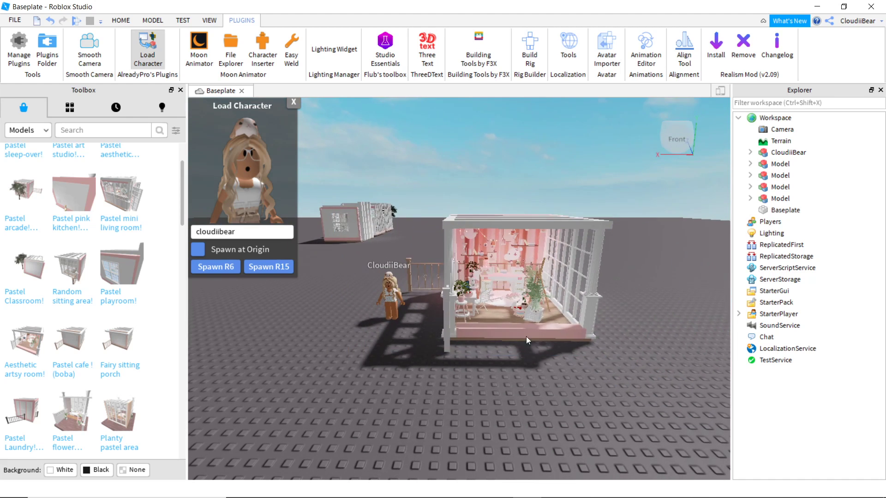
pyautogui.scroll(5, 528, 333)
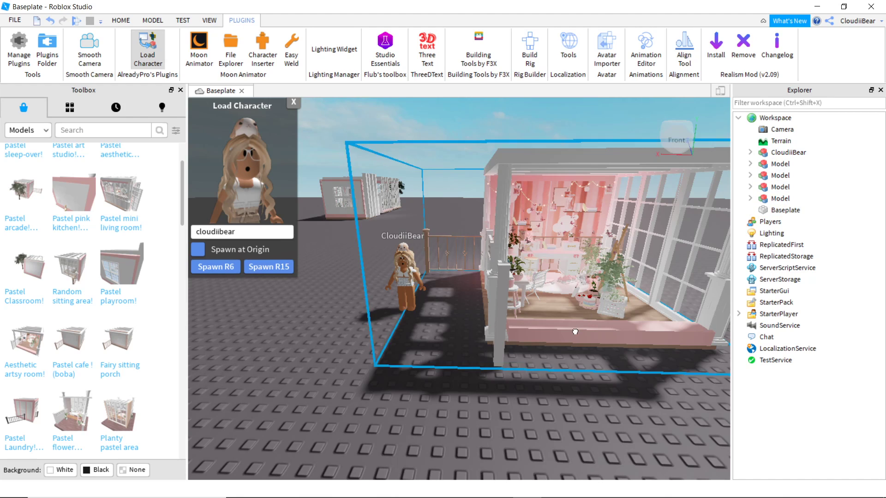
# Nest the pink room model inside the character's model in the object hierarchy, check its contents, and collapse it
pyautogui.click(780, 199)
pyautogui.moveTo(775, 201); pyautogui.dragTo(774, 153)
pyautogui.scroll(3, 761, 185)
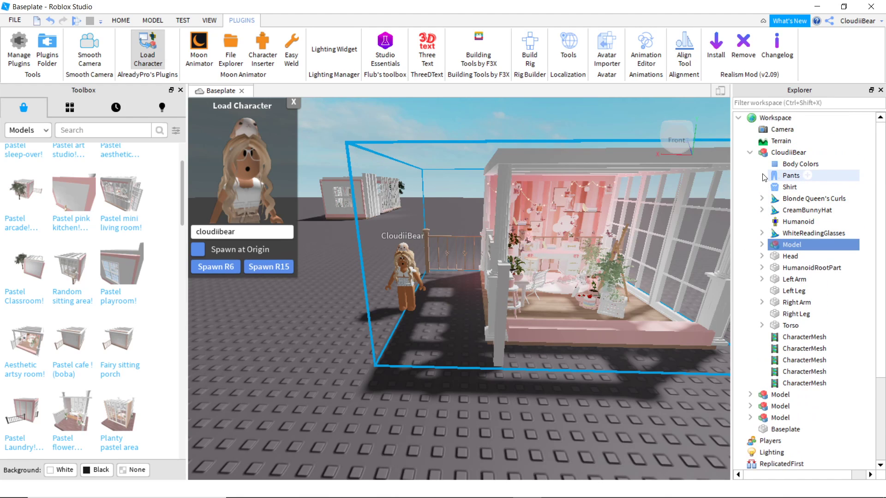
pyautogui.click(750, 152)
pyautogui.click(751, 153)
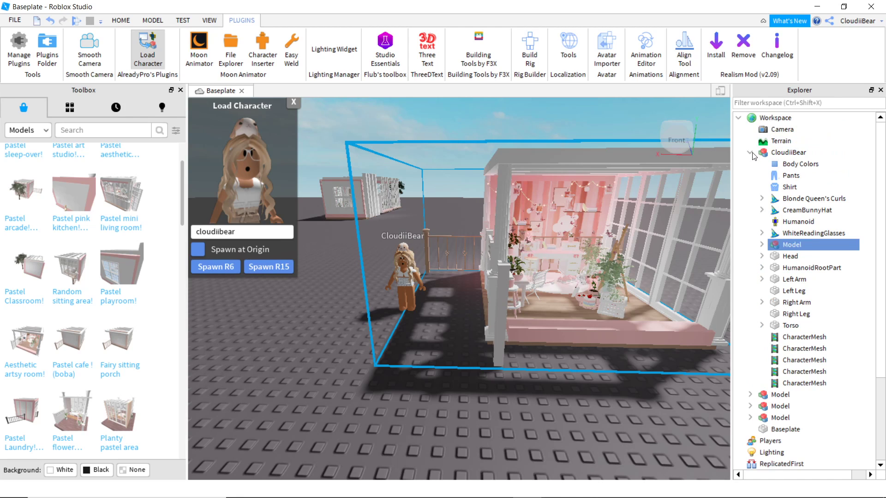
pyautogui.click(750, 153)
pyautogui.click(750, 153)
pyautogui.scroll(-5, 812, 286)
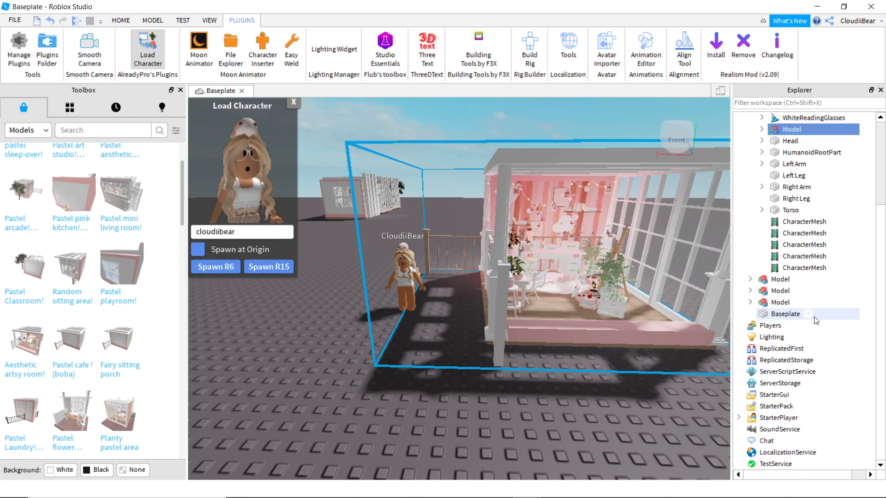
pyautogui.scroll(5, 794, 231)
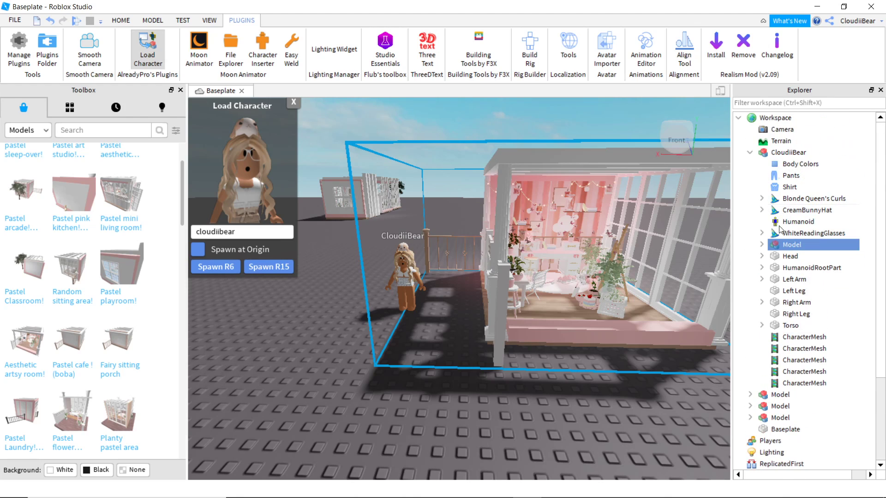
pyautogui.click(751, 152)
# Start exporting the combined character and room selection, and create and open a new folder on the Desktop for it
pyautogui.click(785, 152)
pyautogui.rightClick(785, 153)
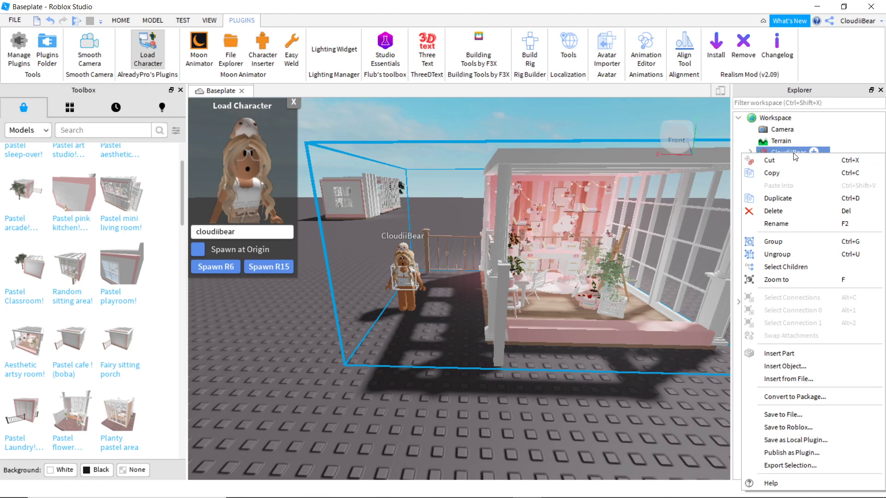
pyautogui.click(799, 466)
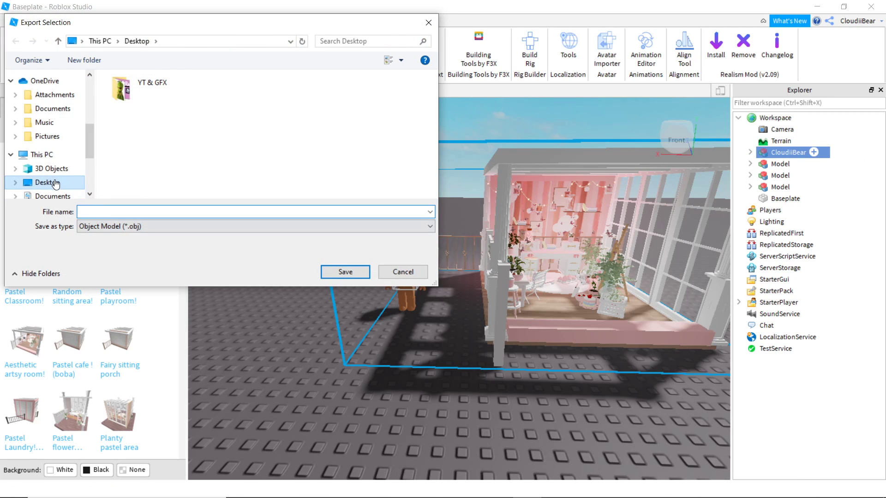
pyautogui.rightClick(189, 170)
pyautogui.moveTo(232, 291)
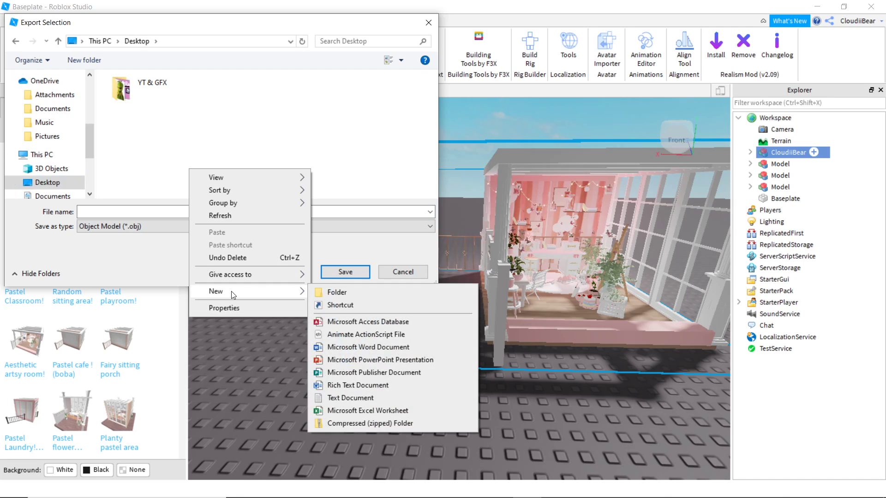
pyautogui.click(337, 292)
pyautogui.doubleClick(335, 90)
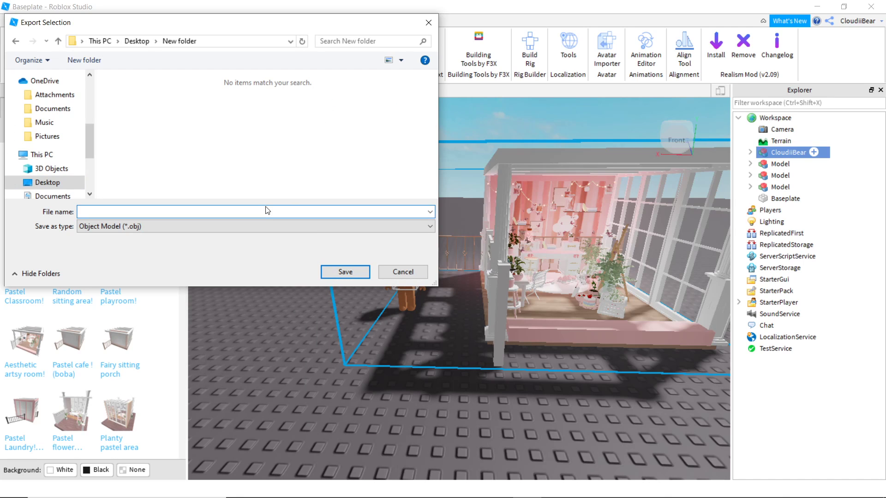
# Save the exported object model in the new folder with the file name GFX
pyautogui.click(266, 207)
pyautogui.write('GFX')
pyautogui.press('Return')
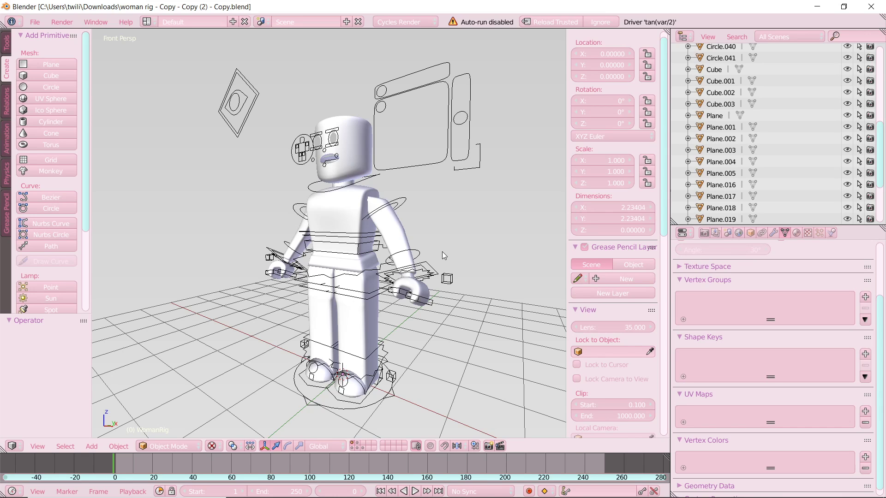
# Switch to Blender with the woman rig file and delete the rig's head mesh
pyautogui.hotkey('shift', 'f')
pyautogui.press('w')
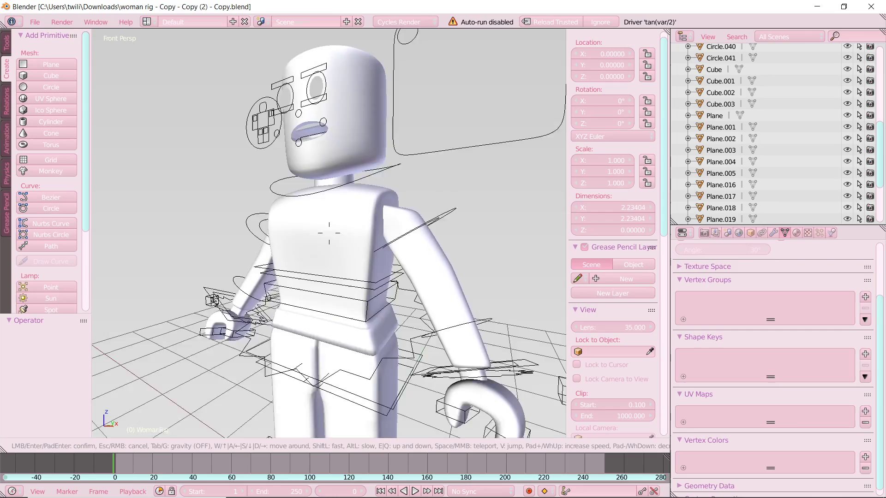
pyautogui.press('s')
pyautogui.press('a')
pyautogui.press('d')
pyautogui.press('e')
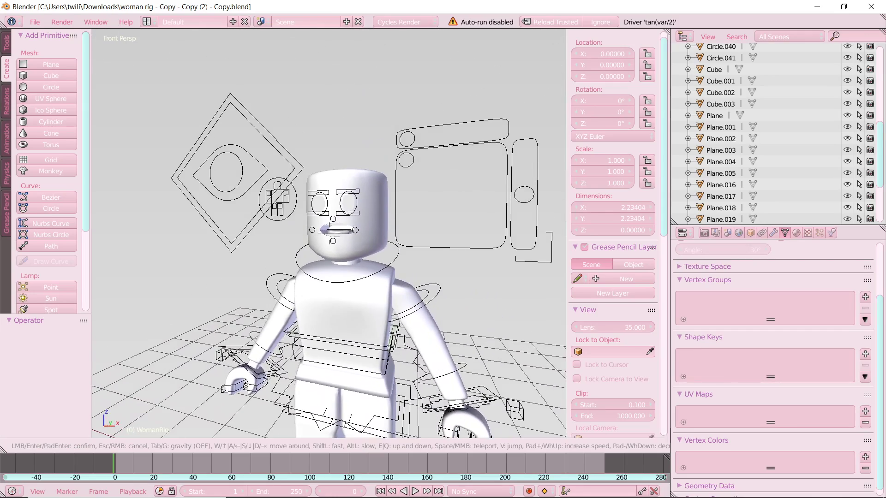
pyautogui.click(329, 233)
pyautogui.rightClick(343, 174)
pyautogui.press('x')
pyautogui.click(318, 179)
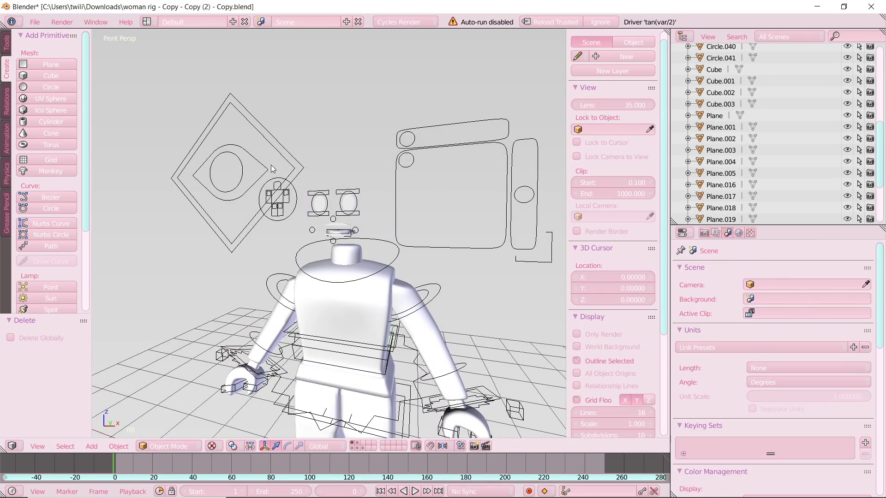
# Select one arm mesh of the headless rig and split the 3D viewport horizontally into two stacked areas
pyautogui.hotkey('shift', 'f')
pyautogui.press('s')
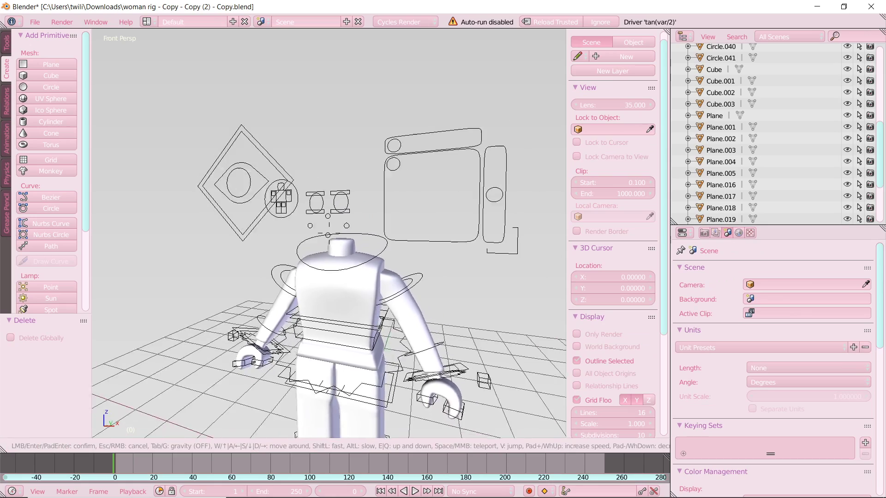
pyautogui.press('q')
pyautogui.click(388, 233)
pyautogui.rightClick(387, 233)
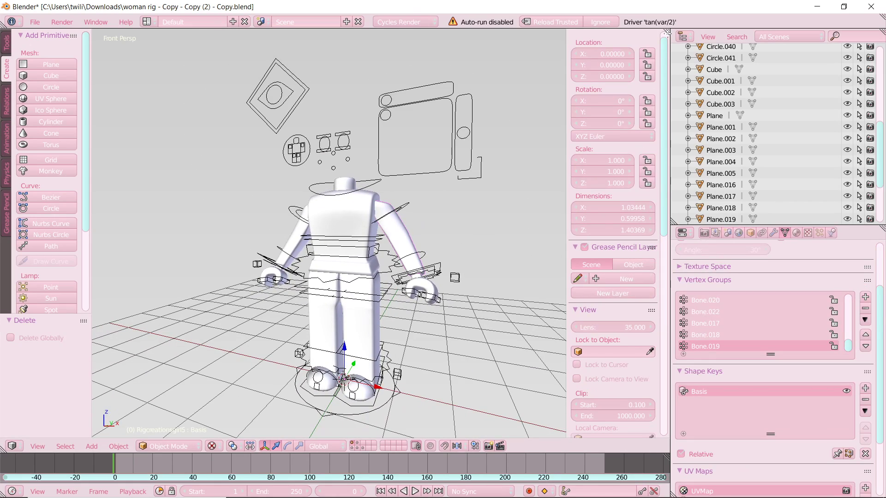
pyautogui.moveTo(667, 31); pyautogui.dragTo(276, 192)
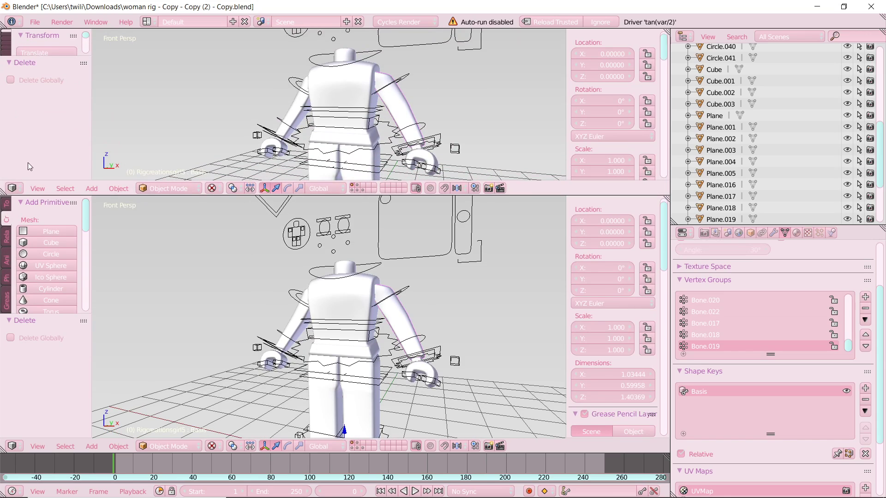
# Change the upper 3D view area to the Node Editor and locate the rig material's Image Texture node
pyautogui.click(13, 188)
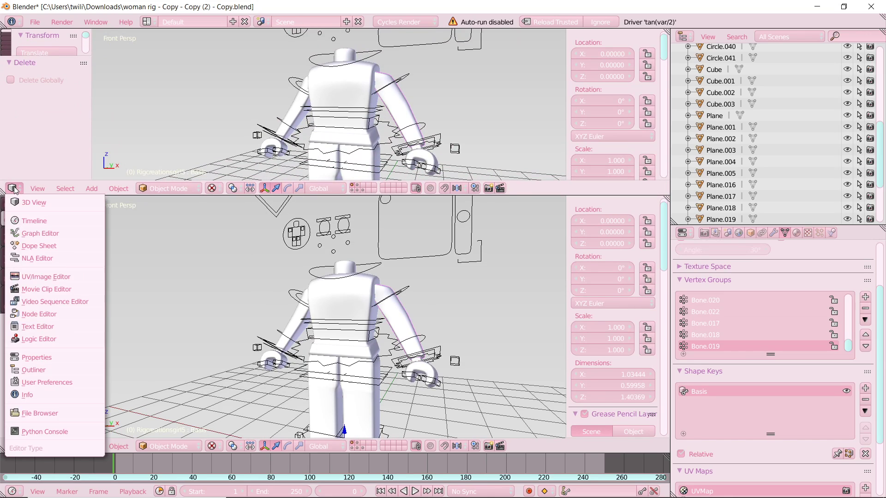
pyautogui.click(40, 315)
pyautogui.moveTo(301, 87); pyautogui.dragTo(515, 140, button='middle')
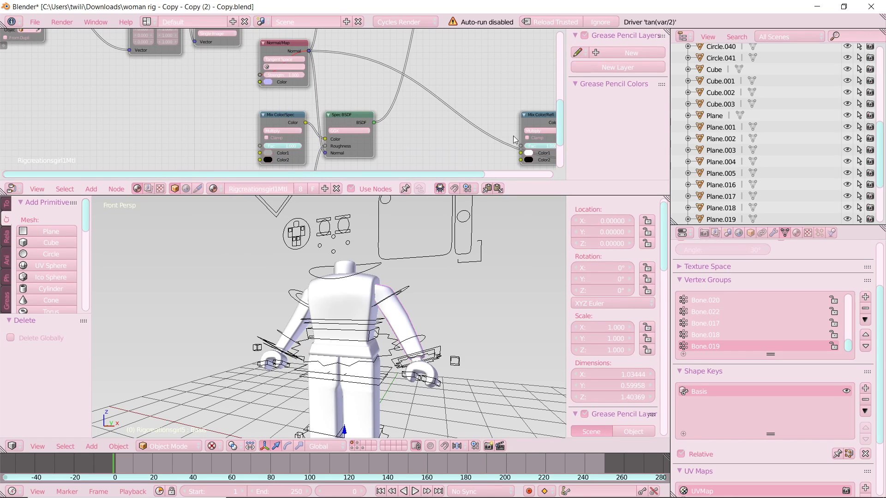
pyautogui.moveTo(562, 120); pyautogui.dragTo(561, 82)
pyautogui.scroll(6, 162, 104)
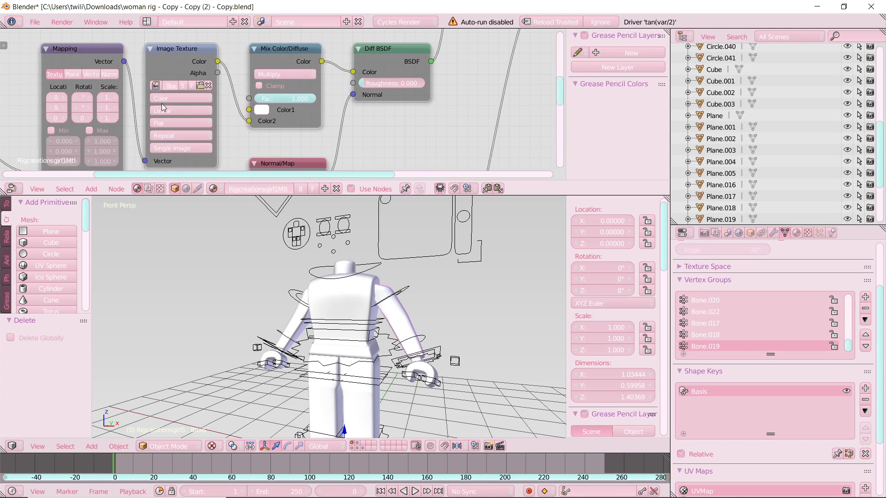
pyautogui.scroll(4, 164, 105)
pyautogui.moveTo(283, 174); pyautogui.dragTo(247, 174)
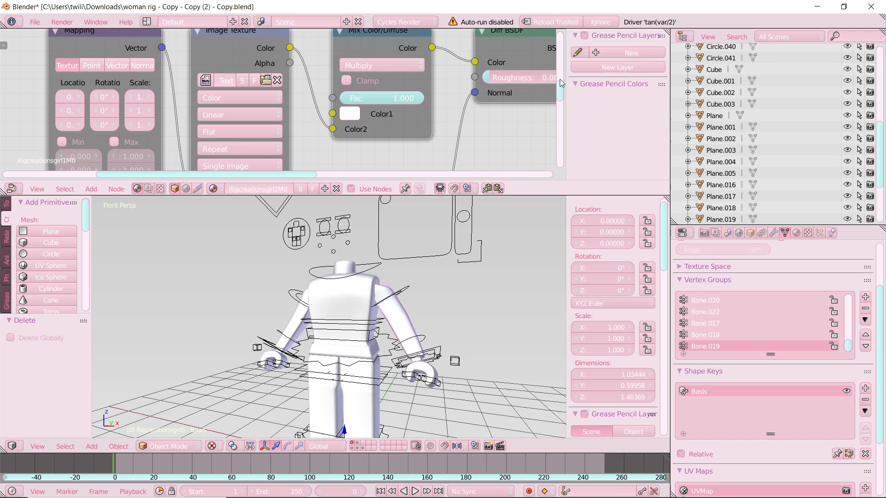
pyautogui.moveTo(560, 94); pyautogui.dragTo(556, 91)
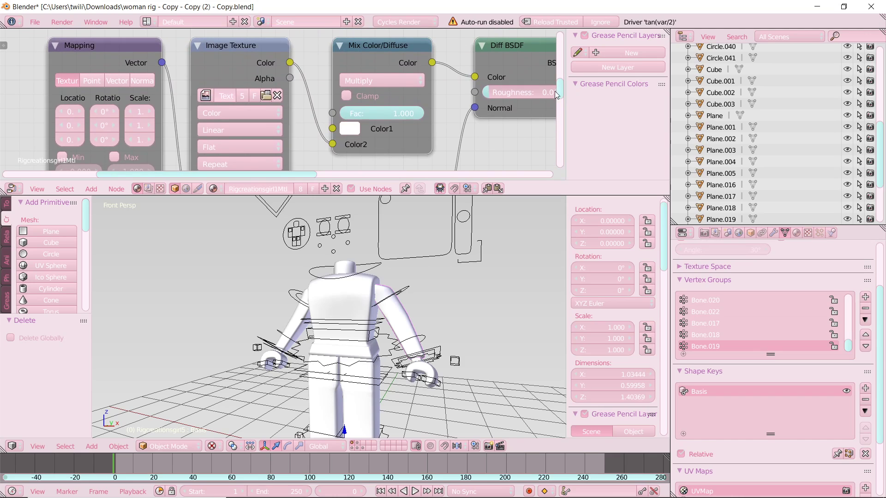
# Load Cloudiibear174Tex.png from the Desktop's New folder into the diffuse Image Texture node
pyautogui.click(266, 96)
pyautogui.click(66, 213)
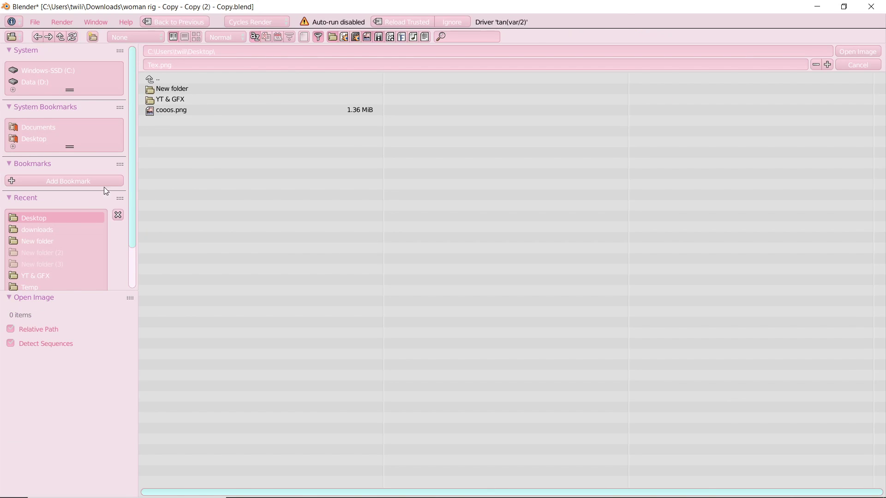
pyautogui.click(171, 90)
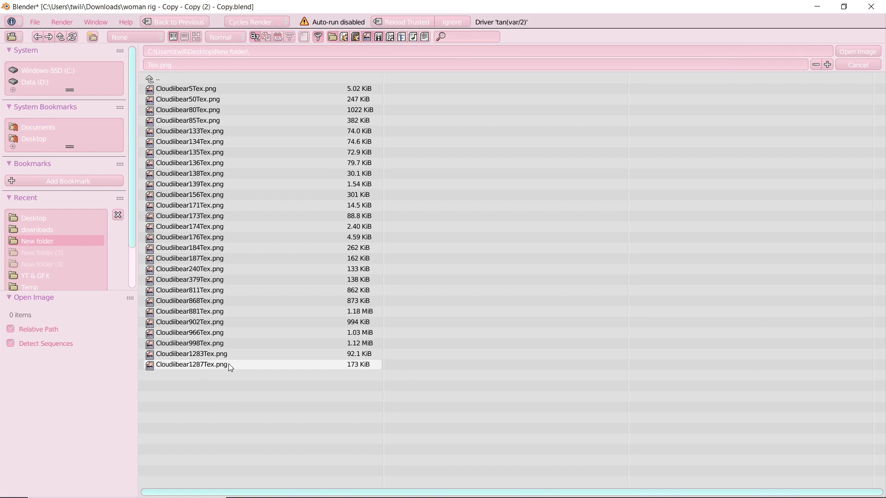
pyautogui.doubleClick(360, 226)
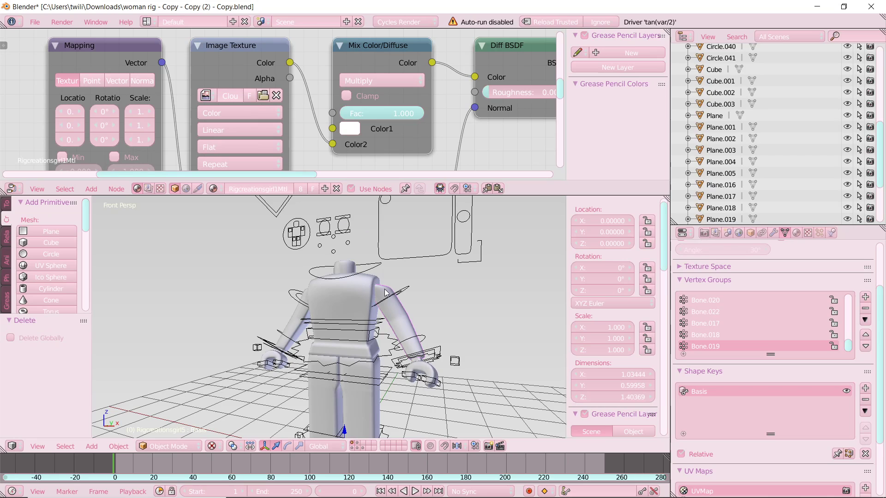
# Load Cloudiibear1287Tex.png into the Image Texture node and merge the node editor area back into the 3D view
pyautogui.click(263, 95)
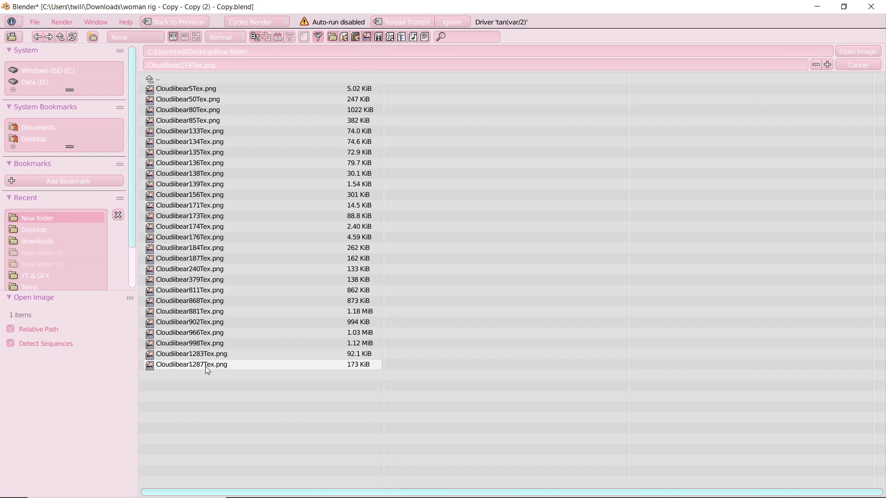
pyautogui.doubleClick(231, 365)
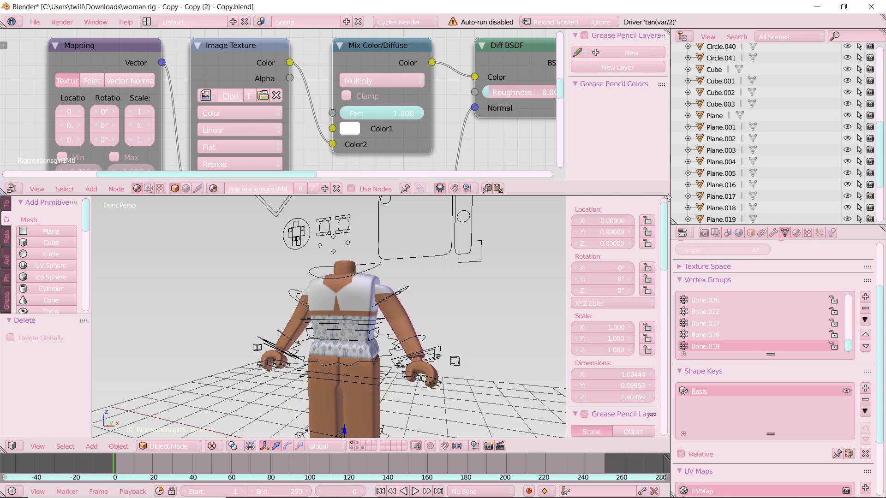
pyautogui.moveTo(667, 199); pyautogui.dragTo(342, 129)
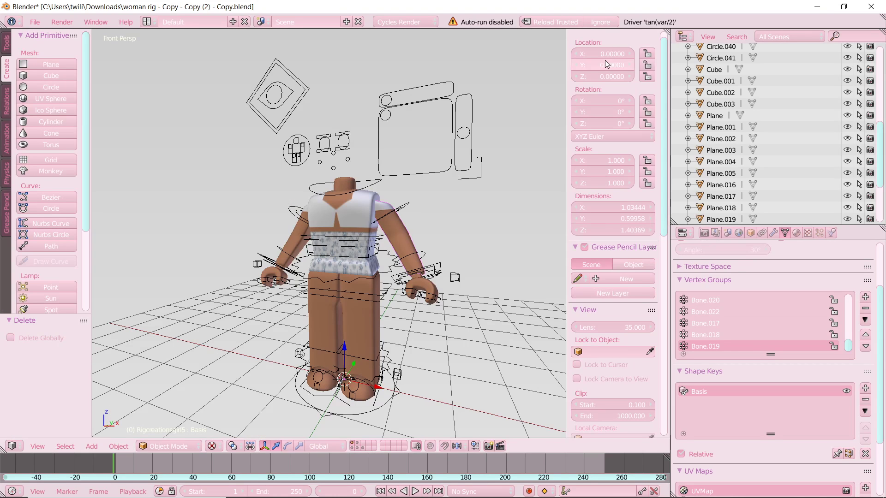
# Import GFX.obj as a Wavefront model from the Desktop's New folder
pyautogui.click(34, 22)
pyautogui.moveTo(55, 240)
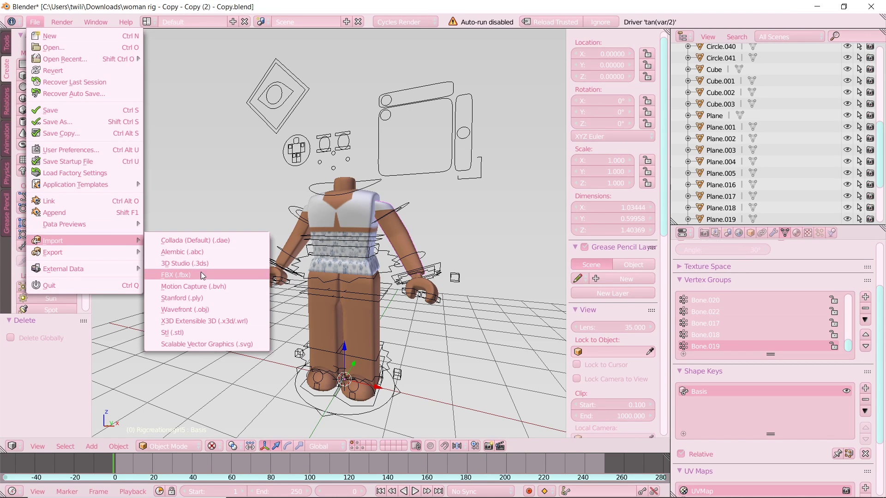
pyautogui.click(206, 308)
pyautogui.click(75, 217)
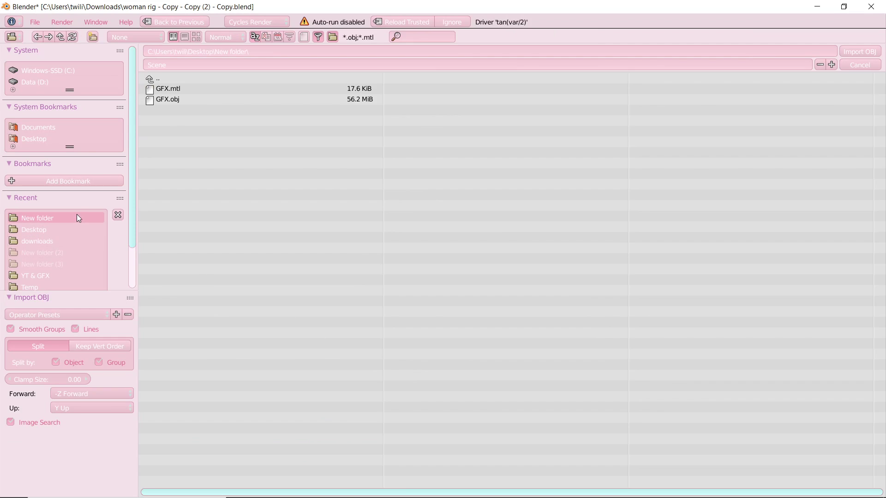
pyautogui.doubleClick(175, 97)
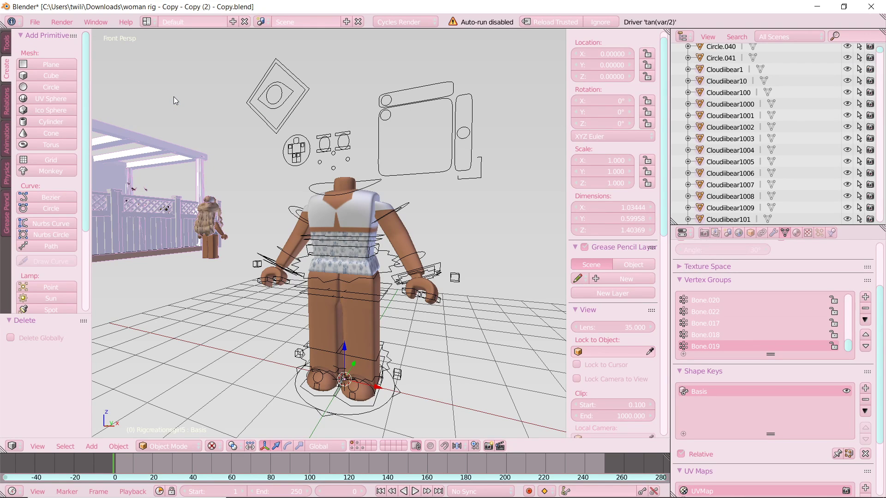
# Set the origins of the imported character and room objects to their geometry
pyautogui.hotkey('shift', 'f')
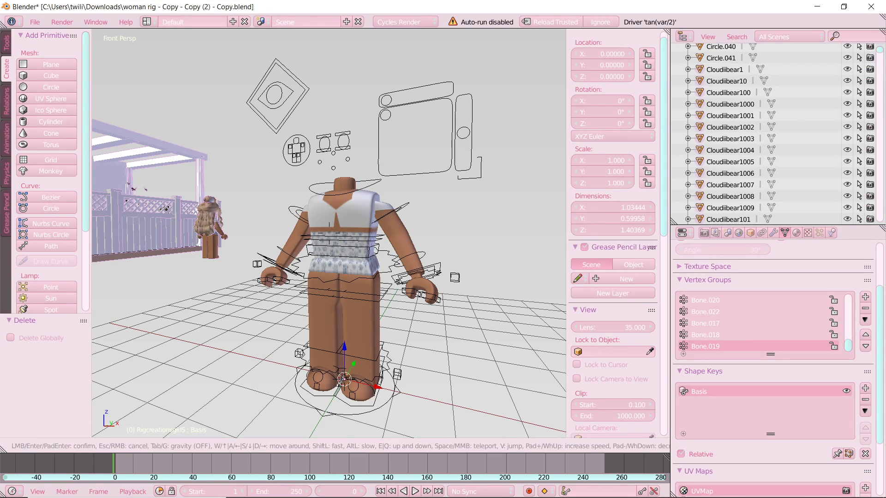
pyautogui.press('s')
pyautogui.click(327, 236)
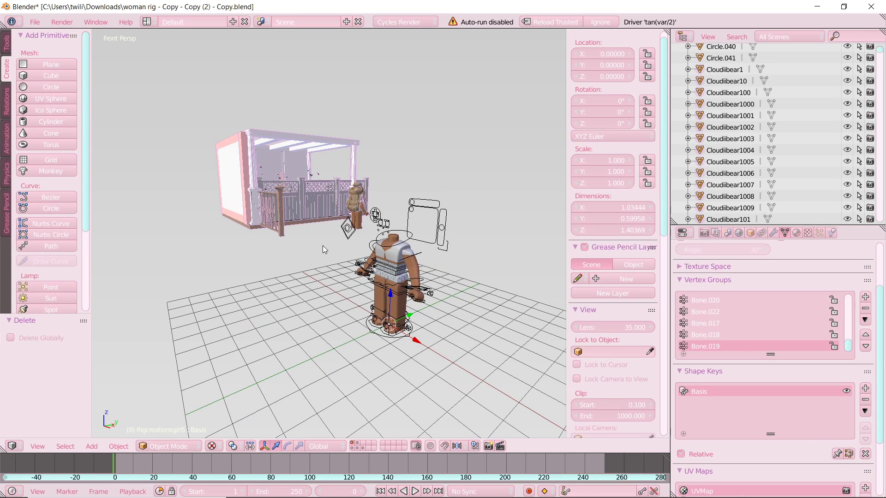
pyautogui.hotkey('shift', 'f')
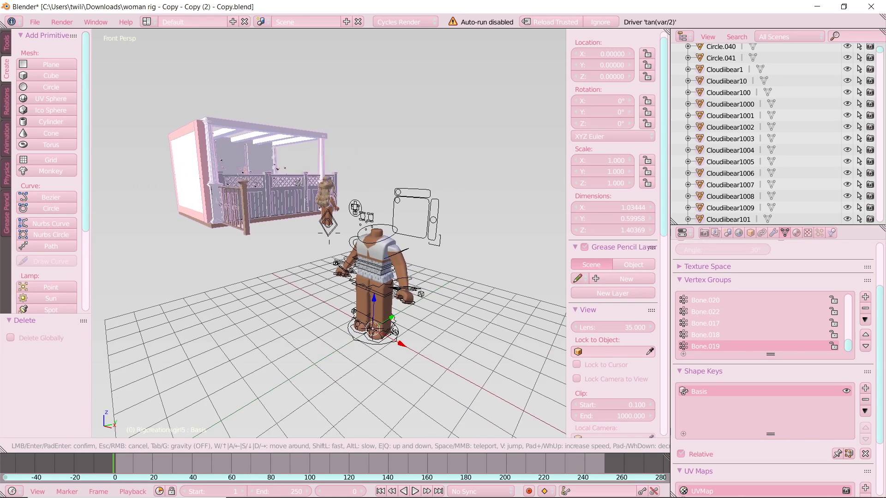
pyautogui.click(330, 237)
pyautogui.click(118, 447)
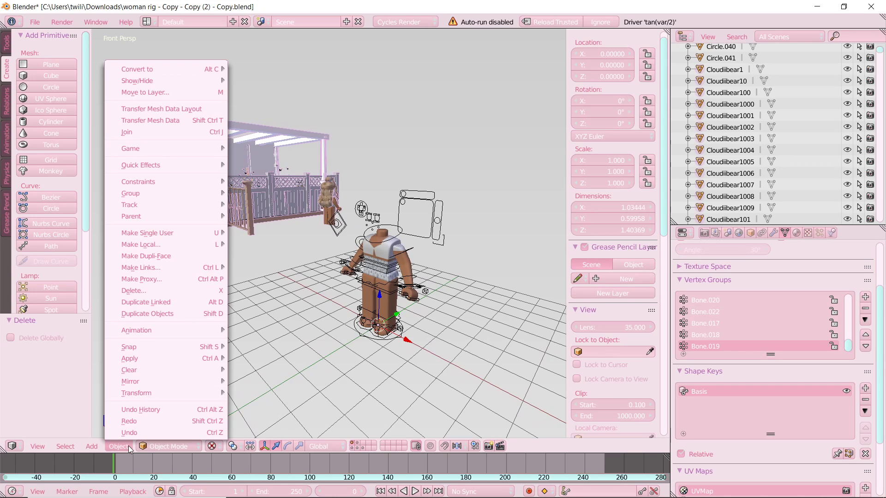
pyautogui.moveTo(138, 396)
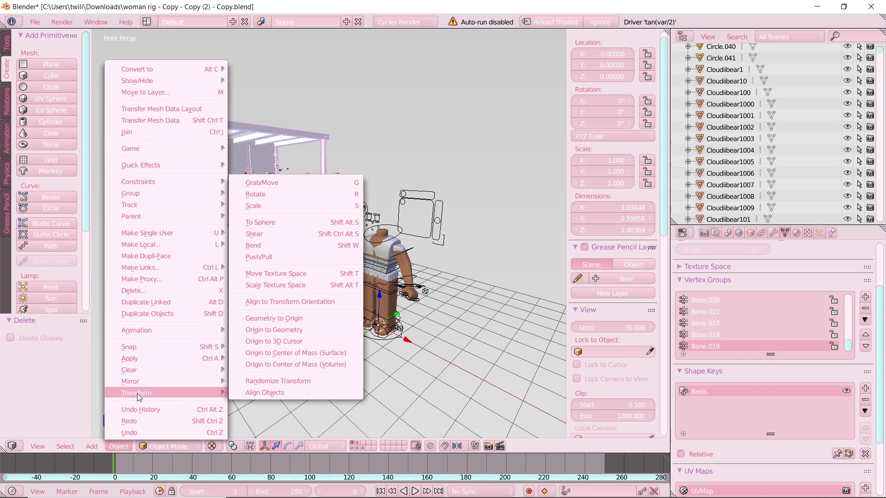
pyautogui.click(271, 331)
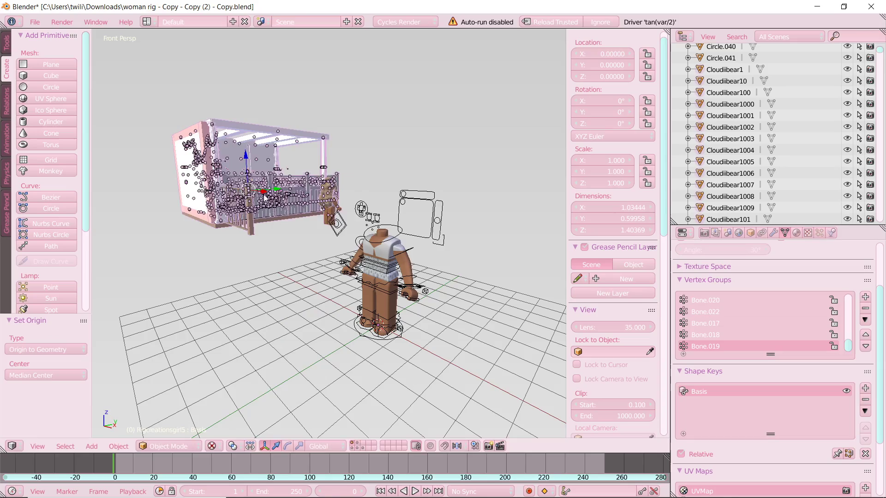
# Move the imported room and character about -13.28 along Y, and adjust their height along Z by about -0.29 and 0.19
pyautogui.moveTo(265, 196); pyautogui.dragTo(204, 261)
pyautogui.hotkey('shift', 'f')
pyautogui.press('s')
pyautogui.press('d')
pyautogui.press('w')
pyautogui.click(333, 189)
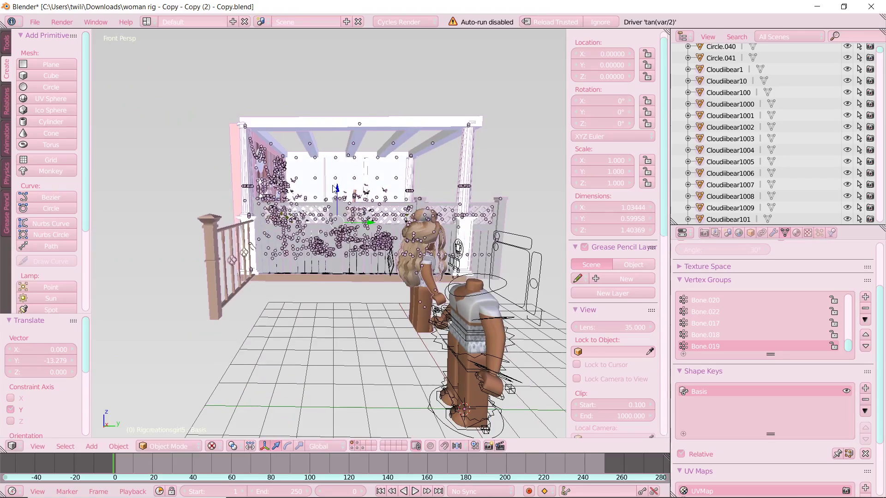
pyautogui.press('g')
pyautogui.press('z')
pyautogui.click(338, 190)
pyautogui.press('g')
pyautogui.press('z')
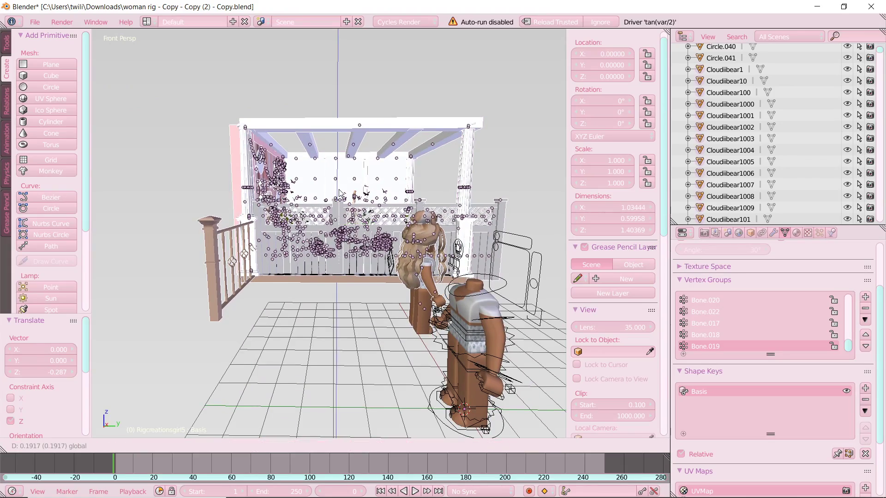
pyautogui.click(340, 190)
# Select the imported character's head, face accessories, hair and bunny hat
pyautogui.hotkey('shift', 'f')
pyautogui.press('d')
pyautogui.press('w')
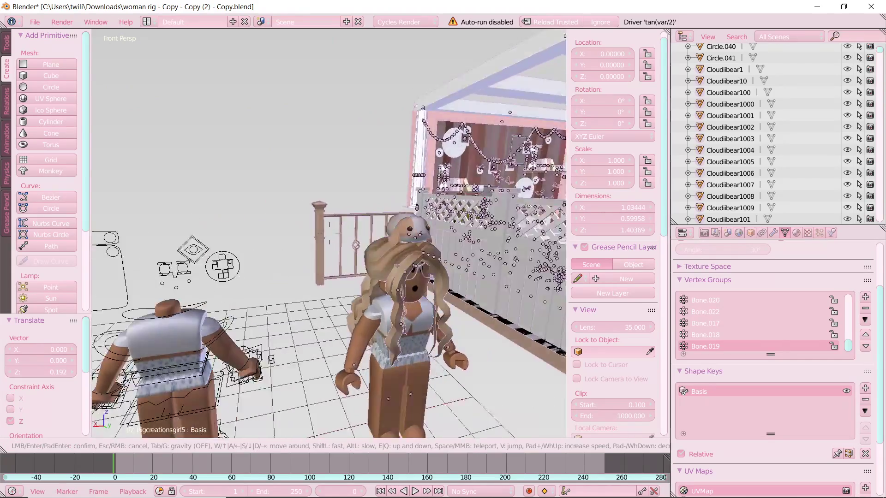
pyautogui.click(350, 226)
pyautogui.rightClick(356, 222)
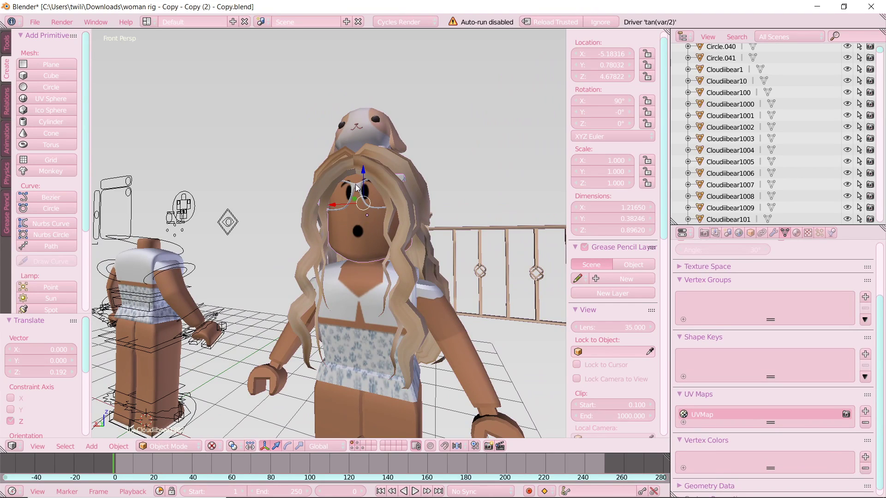
pyautogui.rightClick(387, 164)
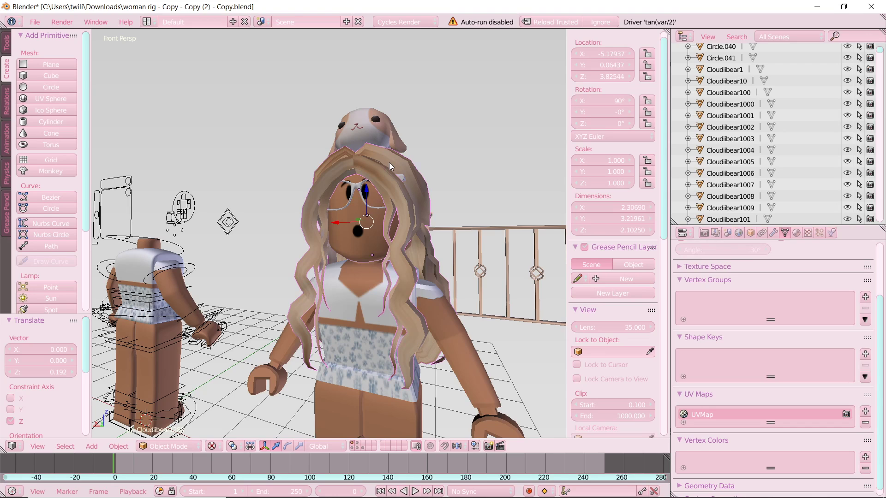
# Move the selected head, hair and accessories about 5.53 along X over to the headless rig
pyautogui.hotkey('shift', 'f')
pyautogui.press('s')
pyautogui.press('a')
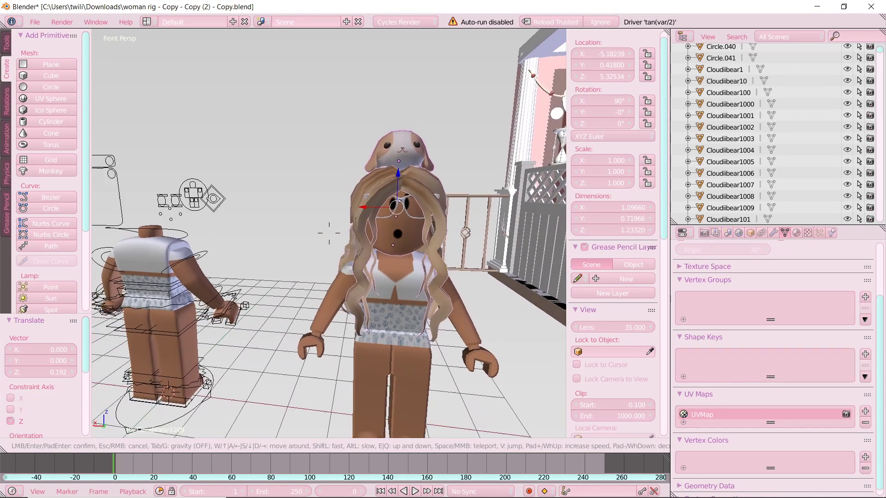
pyautogui.click(329, 233)
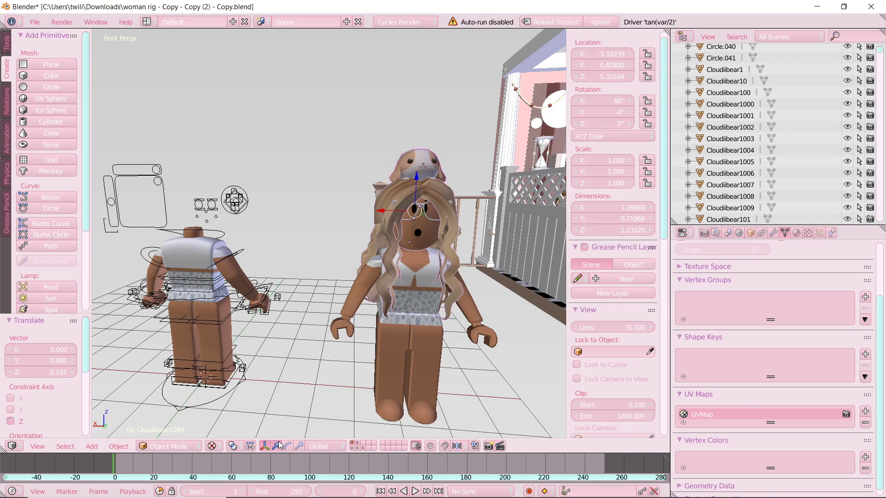
pyautogui.moveTo(374, 212); pyautogui.dragTo(142, 236)
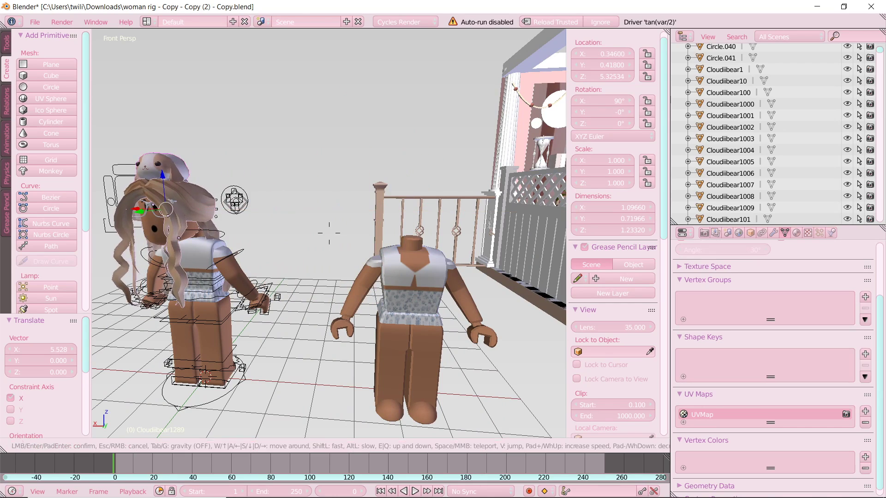
# Shift the head and accessories about -0.52 along X and rotate them 176° around Z to face the rig's front
pyautogui.hotkey('shift', 'f')
pyautogui.press('a')
pyautogui.click(329, 234)
pyautogui.moveTo(269, 234); pyautogui.dragTo(283, 368)
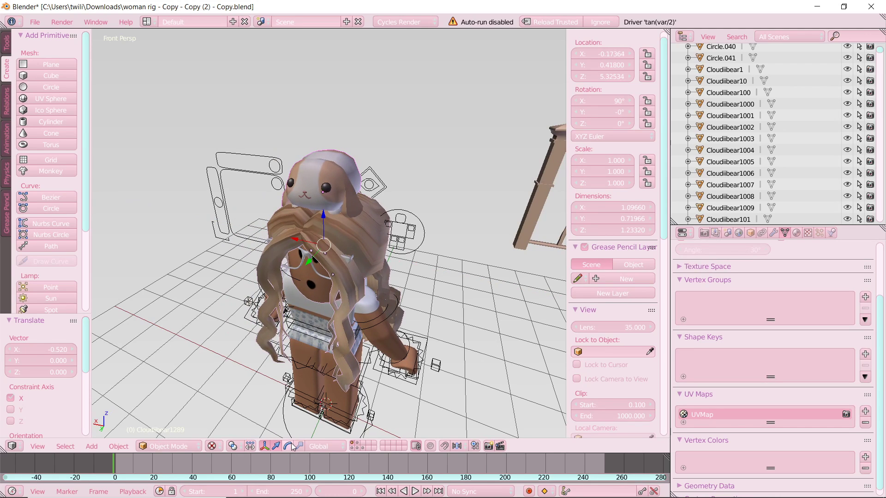
pyautogui.moveTo(341, 264); pyautogui.dragTo(241, 160)
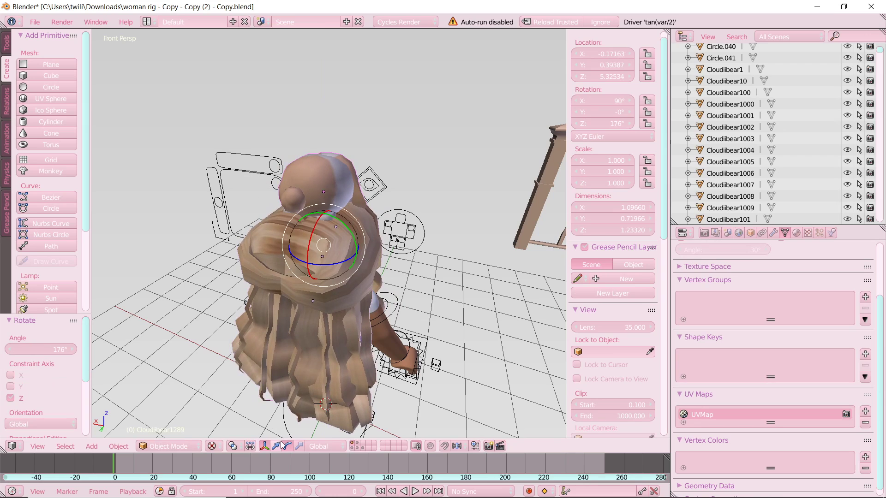
# Fit the head group to the rig's neck by moving it about 0.46 along X, -0.47 along Y and 0.11 along Z
pyautogui.moveTo(291, 236); pyautogui.dragTo(261, 232)
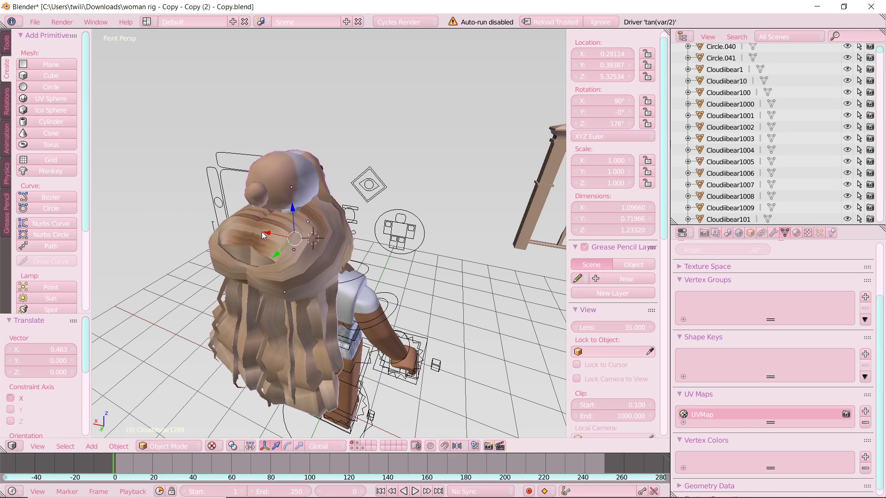
pyautogui.hotkey('shift', 'f')
pyautogui.press('d')
pyautogui.click(329, 234)
pyautogui.moveTo(257, 187); pyautogui.dragTo(289, 180)
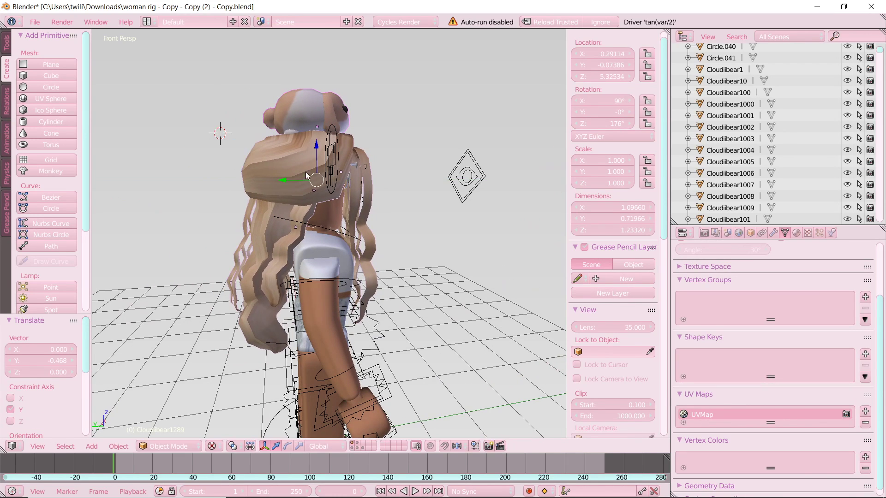
pyautogui.moveTo(315, 147)
pyautogui.mouseDown()
pyautogui.moveTo(320, 130)
pyautogui.moveTo(319, 138)
pyautogui.mouseUp()
pyautogui.moveTo(283, 170); pyautogui.dragTo(283, 170)
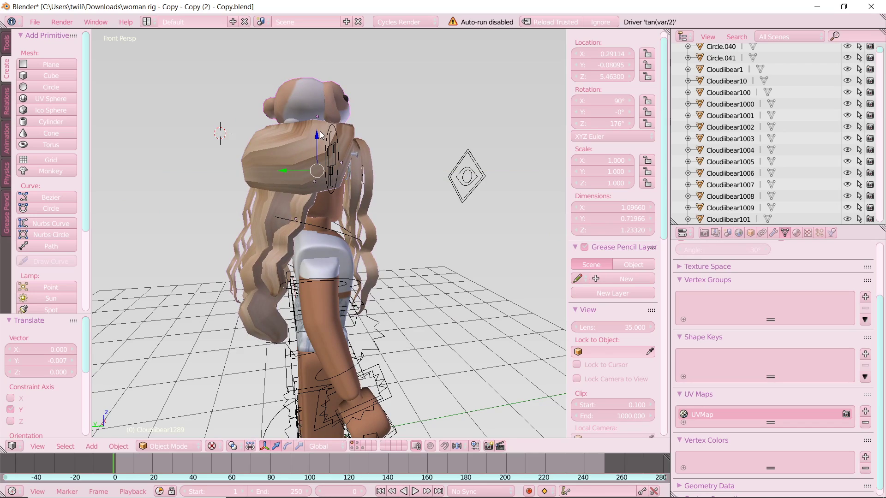
pyautogui.moveTo(317, 140); pyautogui.dragTo(316, 143)
# Center the head group over the rig's neck from the front by moving it about -0.30 along X
pyautogui.hotkey('shift', 'f')
pyautogui.press('d')
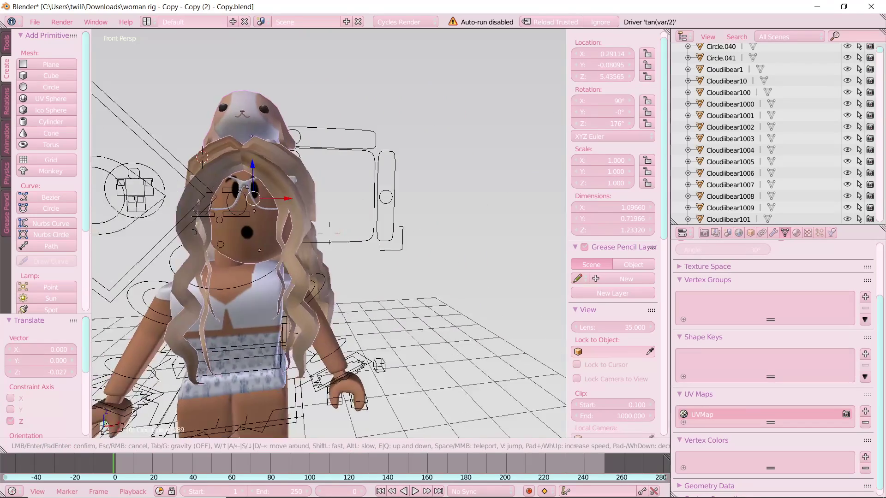
pyautogui.click(329, 233)
pyautogui.moveTo(330, 200); pyautogui.dragTo(299, 200)
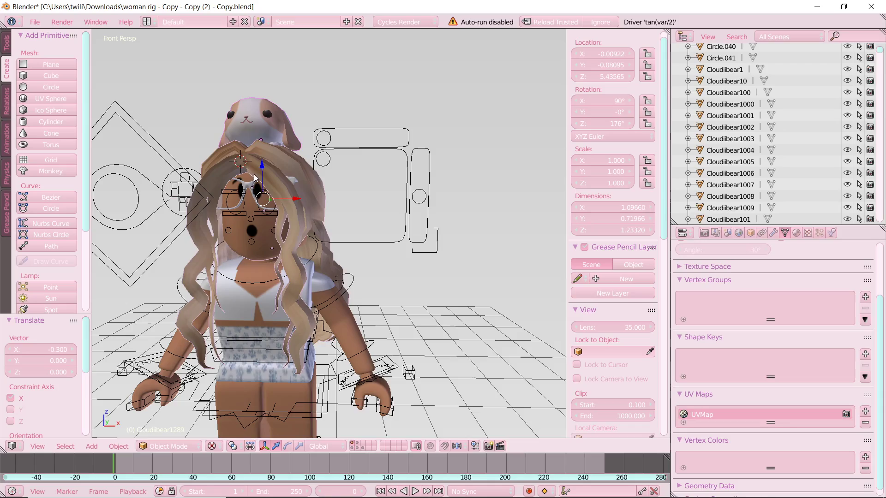
# Raise the head, hair and accessories about 0.04 along Z to finish seating them on the rig's neck
pyautogui.moveTo(263, 166); pyautogui.dragTo(263, 163)
pyautogui.hotkey('shift', 'f')
pyautogui.press('s')
pyautogui.press('d')
pyautogui.press('q')
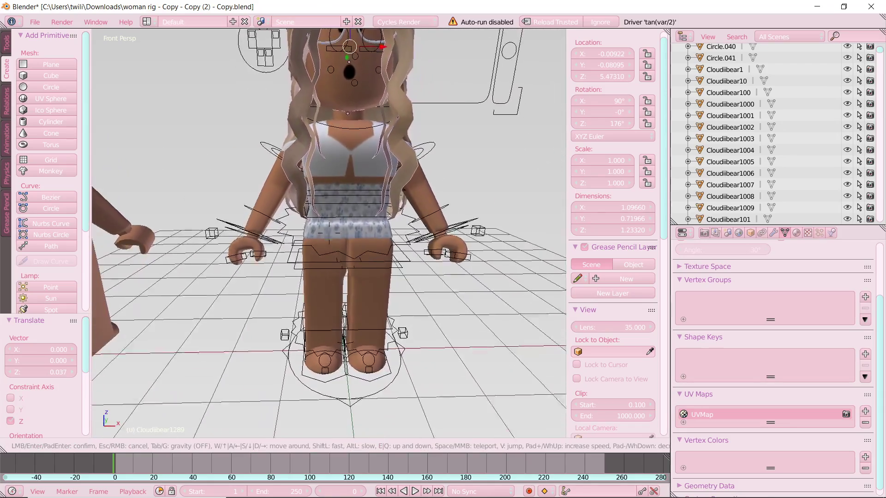
pyautogui.press('s')
pyautogui.press('w')
pyautogui.press('s')
pyautogui.press('e')
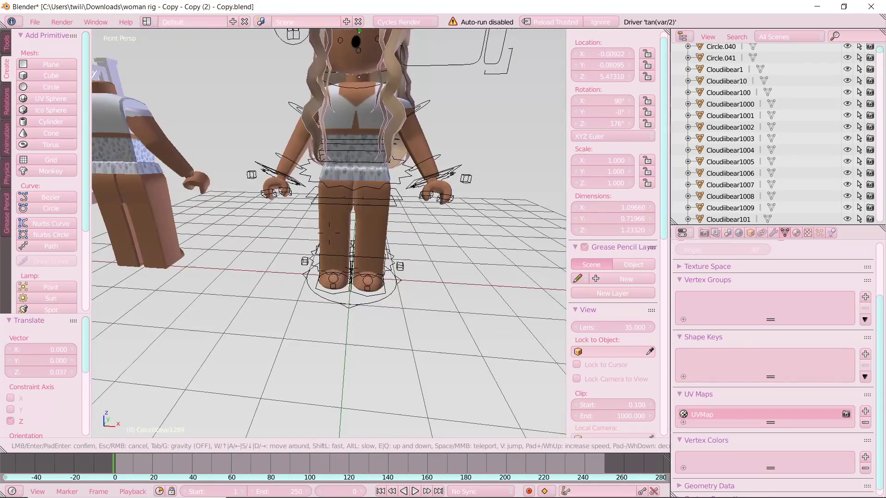
pyautogui.click(373, 280)
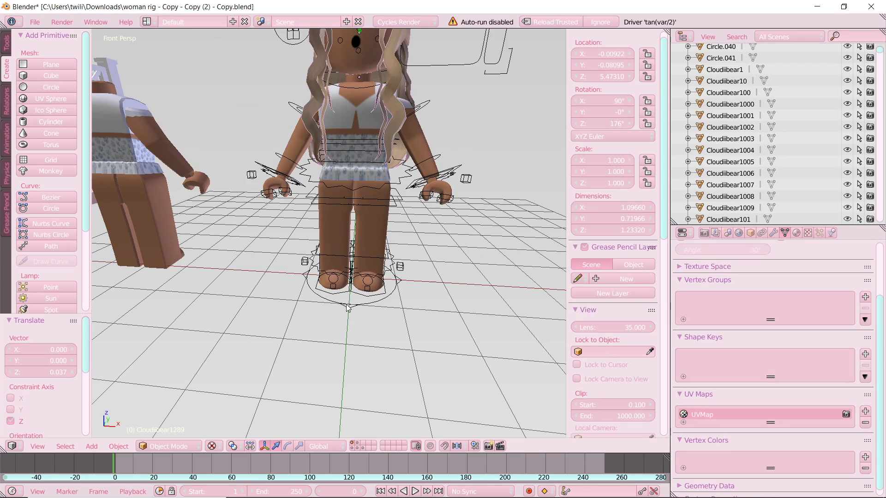
# Select the rig by the base circle around its feet, then pick its head bone in Pose Mode
pyautogui.hotkey('shift', 'f')
pyautogui.press('s')
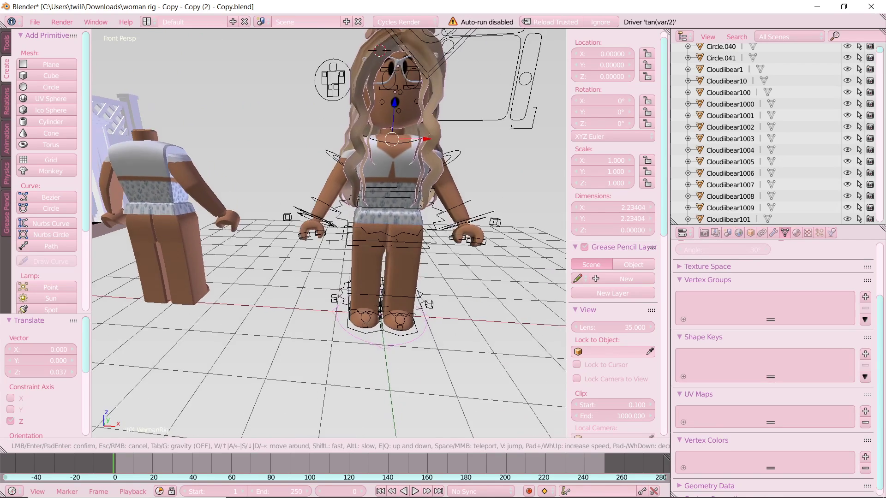
pyautogui.click(320, 162)
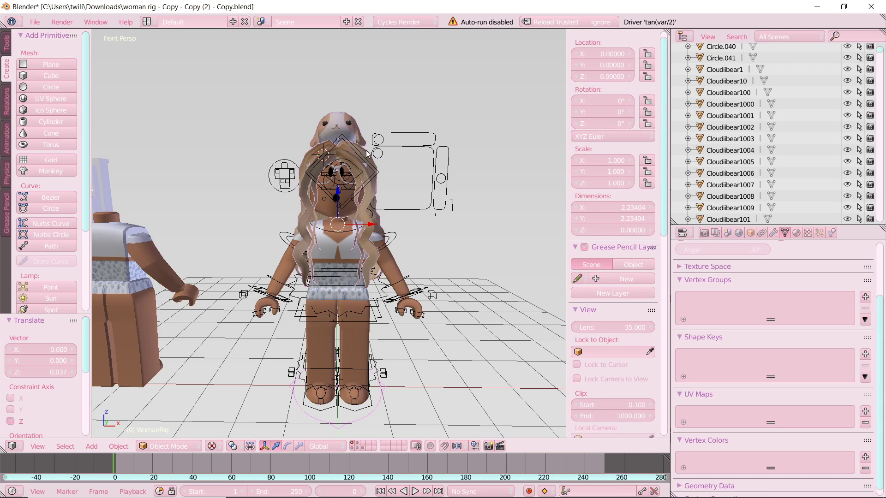
pyautogui.scroll(5, 361, 163)
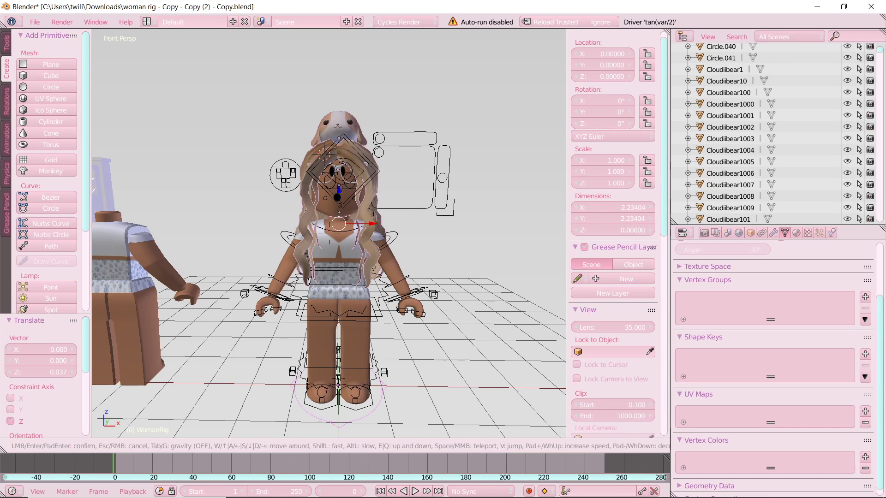
pyautogui.rightClick(350, 123)
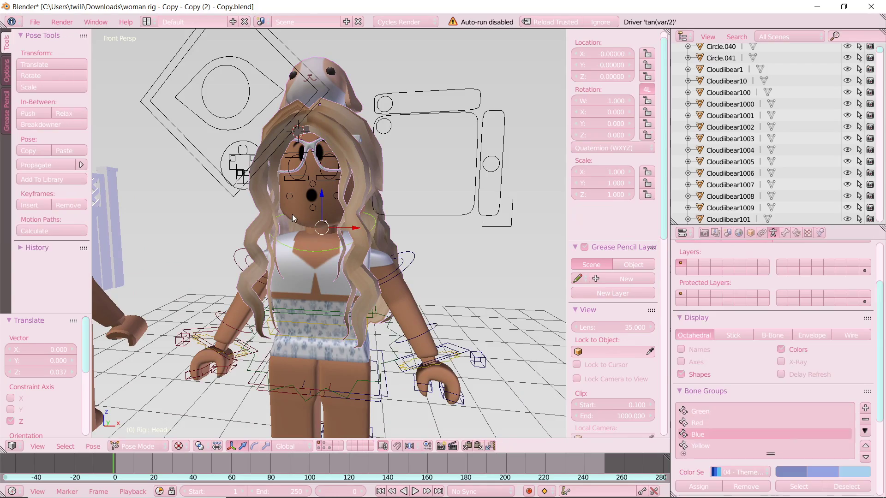
pyautogui.hotkey('shift', 'f')
pyautogui.press('w')
pyautogui.click(354, 219)
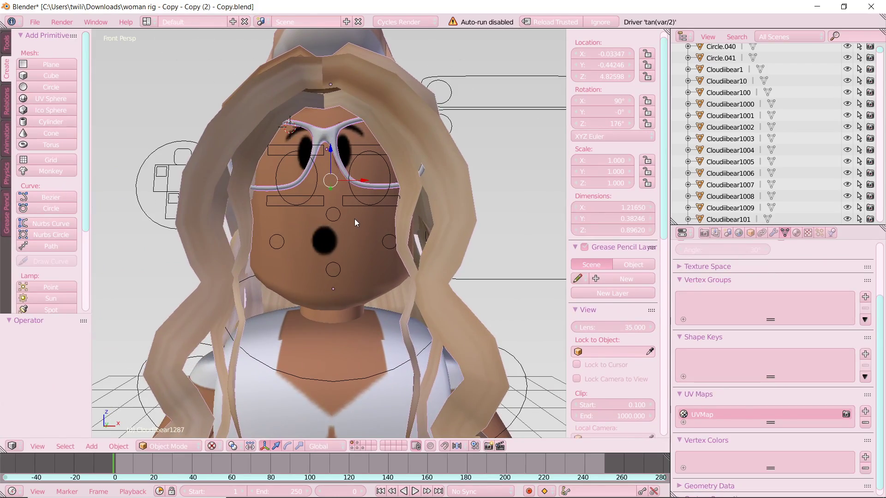
# Reselect the whole rig by its base circle in Object Mode and move it about -19.32 along X toward the room
pyautogui.keyDown('shift'); pyautogui.rightClick(355, 219); pyautogui.keyUp('shift')
pyautogui.hotkey('shift', 'f')
pyautogui.press('s')
pyautogui.click(288, 339)
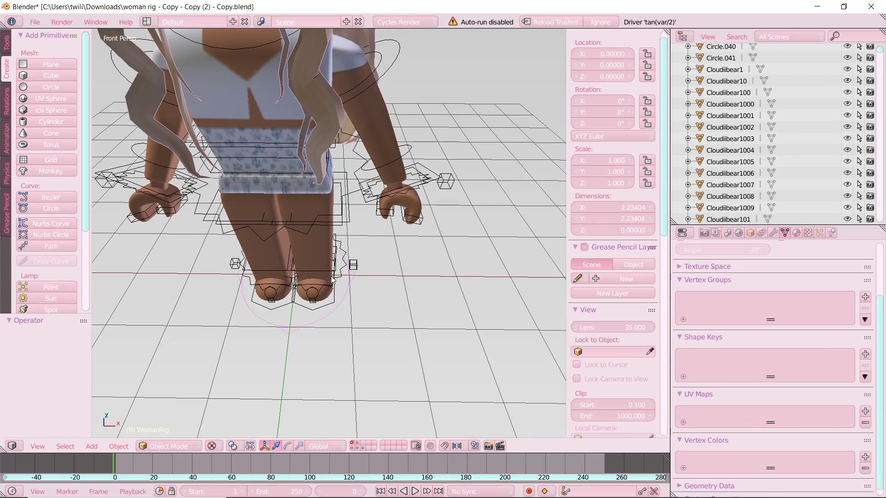
pyautogui.scroll(-10, 332, 280)
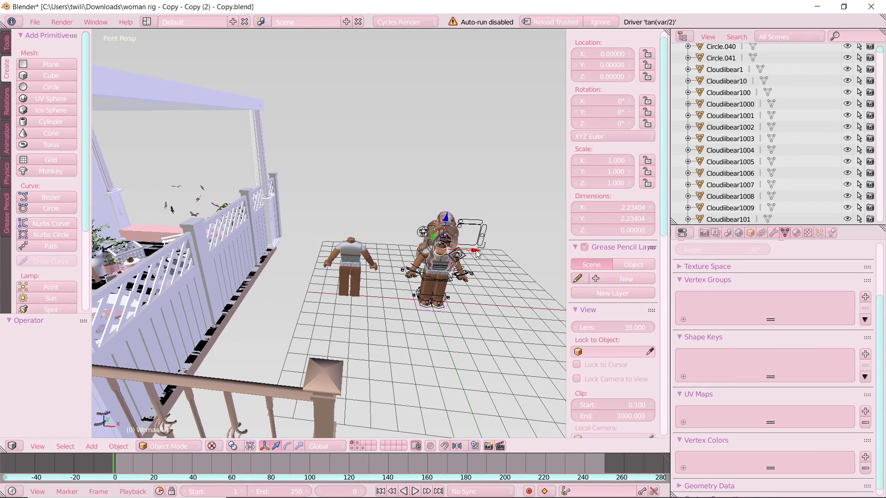
pyautogui.moveTo(476, 253); pyautogui.dragTo(159, 282)
# Shift the rig about -3.50 along Y inside the room
pyautogui.hotkey('shift', 'f')
pyautogui.press('w')
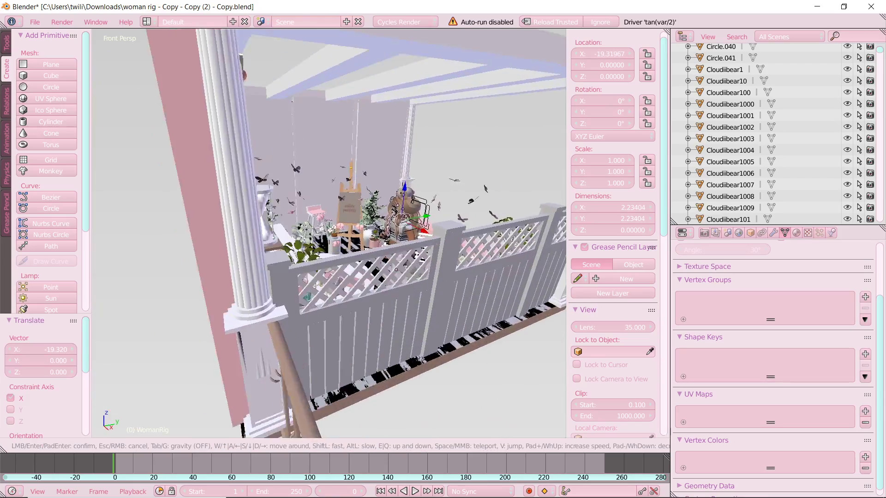
pyautogui.click(455, 233)
pyautogui.moveTo(455, 241); pyautogui.dragTo(330, 248)
# Raise the rig about 0.60 along Z to floor level and move it about -0.84 along X on the round rug
pyautogui.hotkey('shift', 'f')
pyautogui.press('w')
pyautogui.press('d')
pyautogui.click(287, 186)
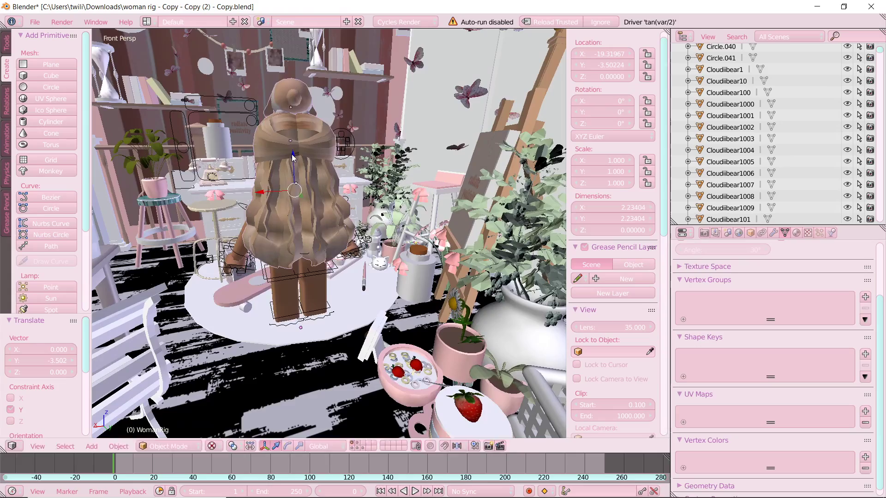
pyautogui.moveTo(292, 155); pyautogui.dragTo(292, 129)
pyautogui.moveTo(269, 165); pyautogui.dragTo(304, 163)
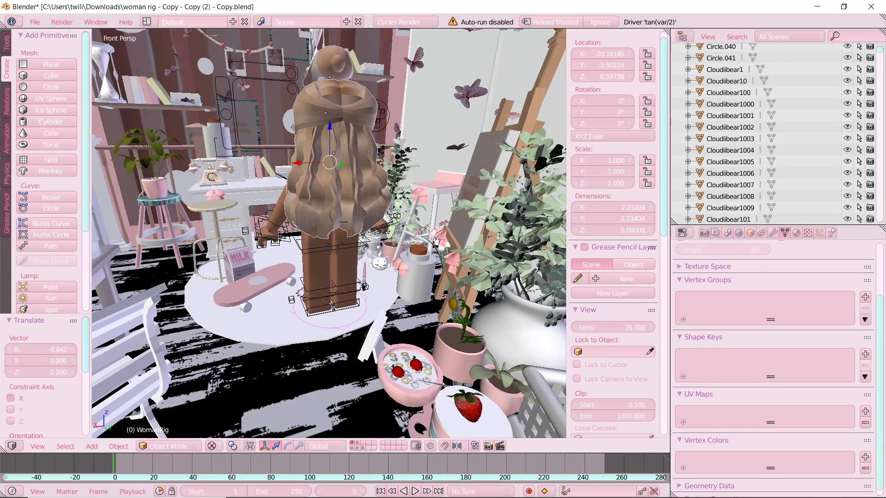
# Switch the viewport shading to Material
pyautogui.hotkey('shift', 'f')
pyautogui.press('s')
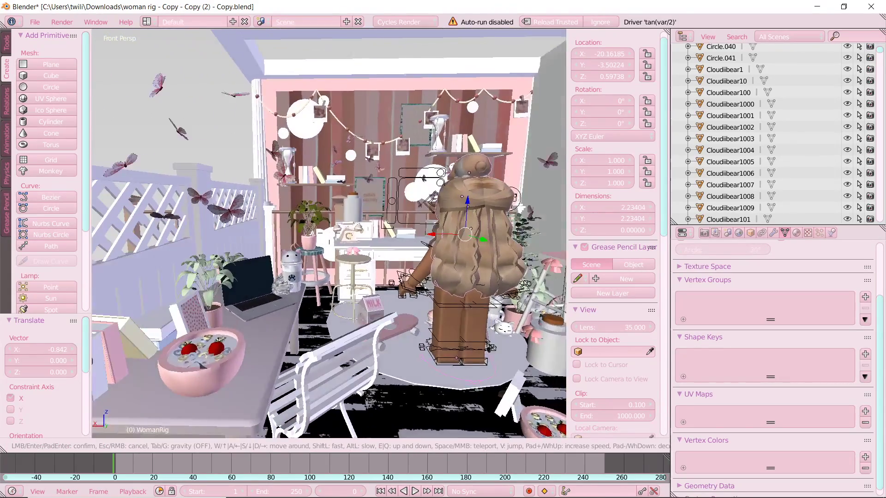
pyautogui.press('w')
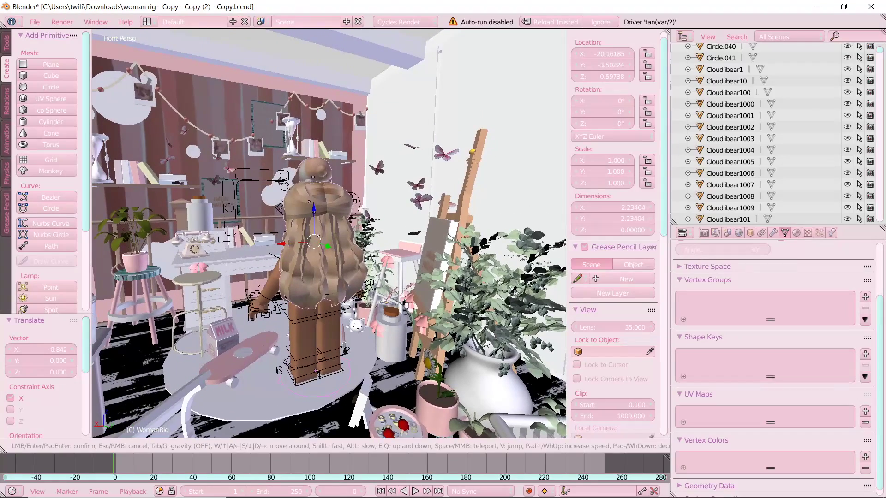
pyautogui.click(226, 370)
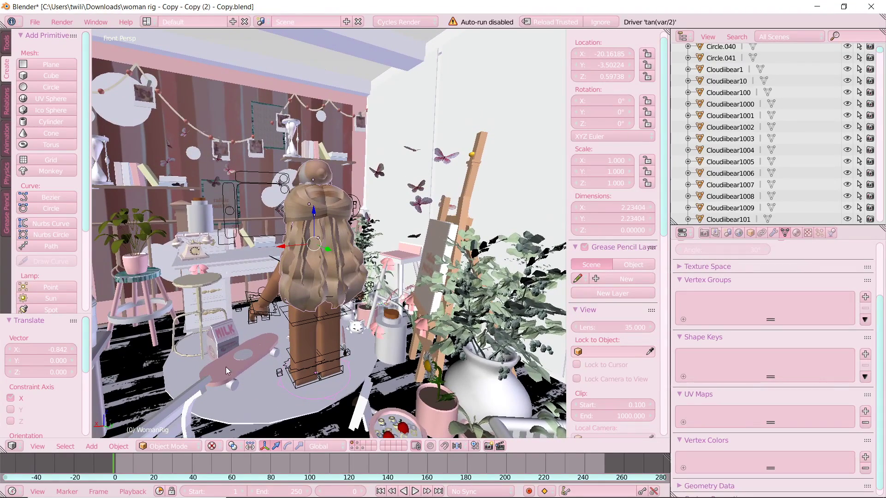
pyautogui.click(212, 447)
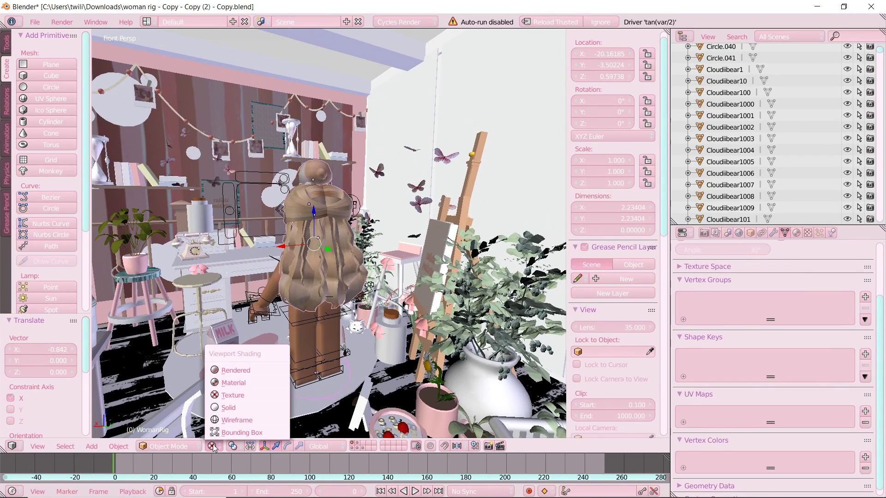
pyautogui.click(228, 382)
# Rotate the rig 196° around Z so it faces away from the striped wall
pyautogui.press('s')
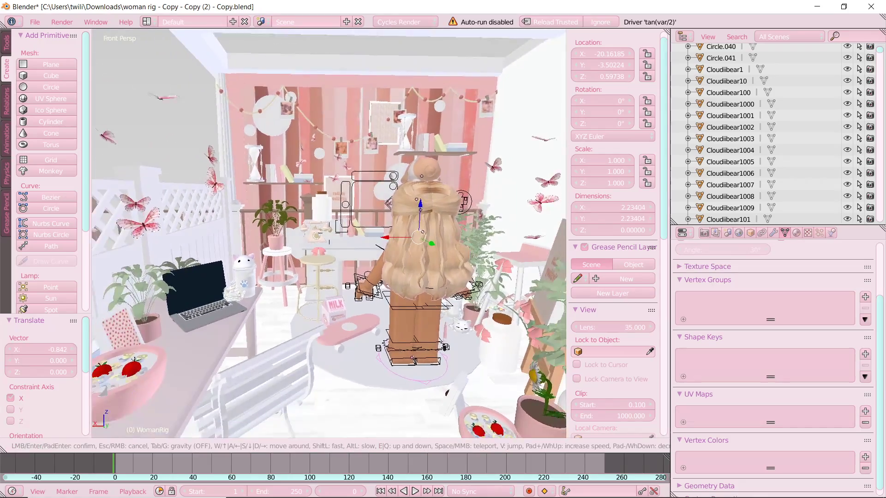
pyautogui.press('w')
pyautogui.press('a')
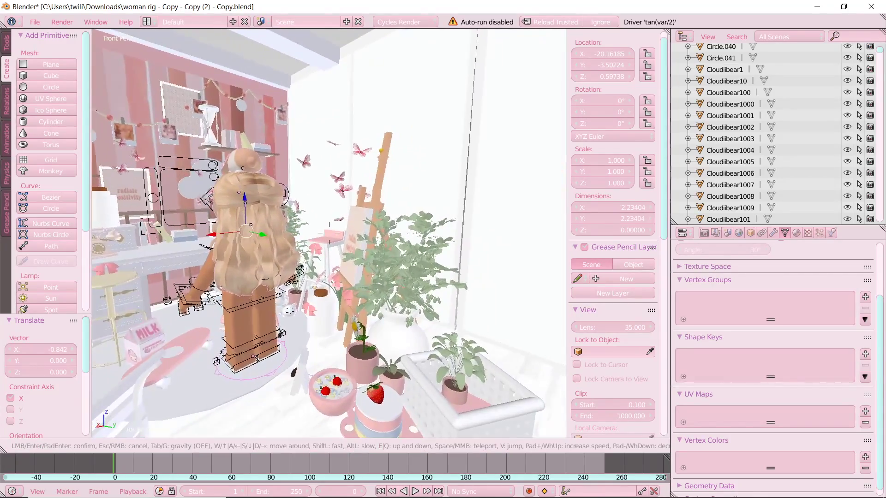
pyautogui.press('w')
pyautogui.press('d')
pyautogui.press('a')
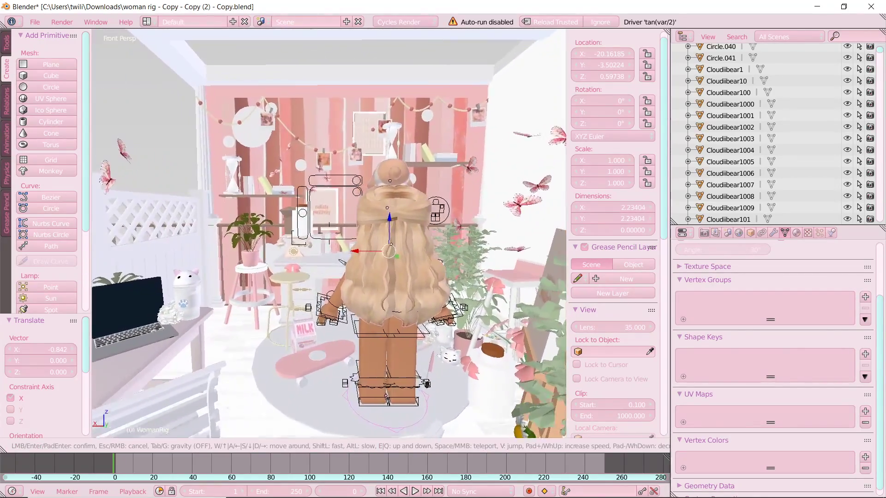
pyautogui.press('w')
pyautogui.press('s')
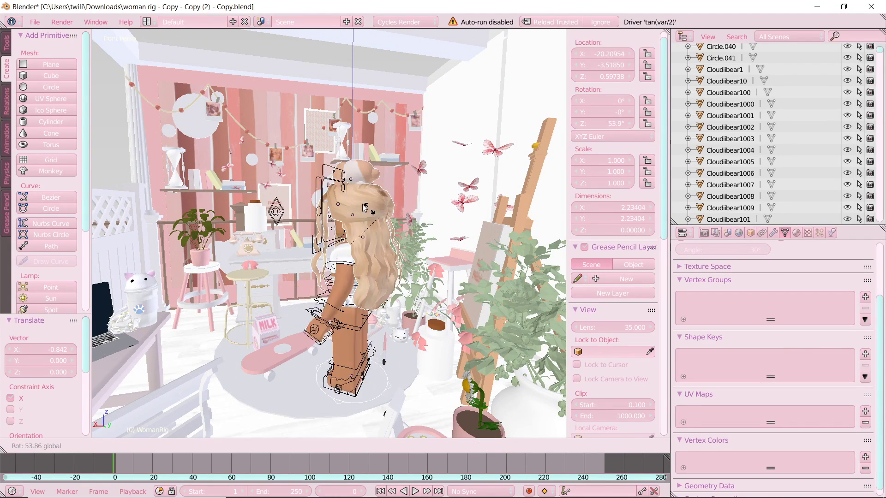
pyautogui.click(209, 258)
# Examine the room around the rig, including the desk, the bench and the easel, for a place to pose the character
pyautogui.hotkey('shift', 'f')
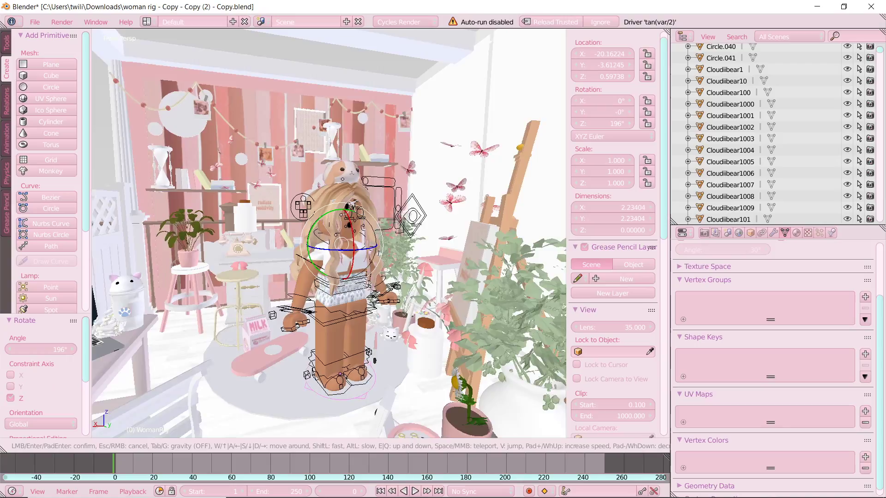
pyautogui.press('w')
pyautogui.press('w')
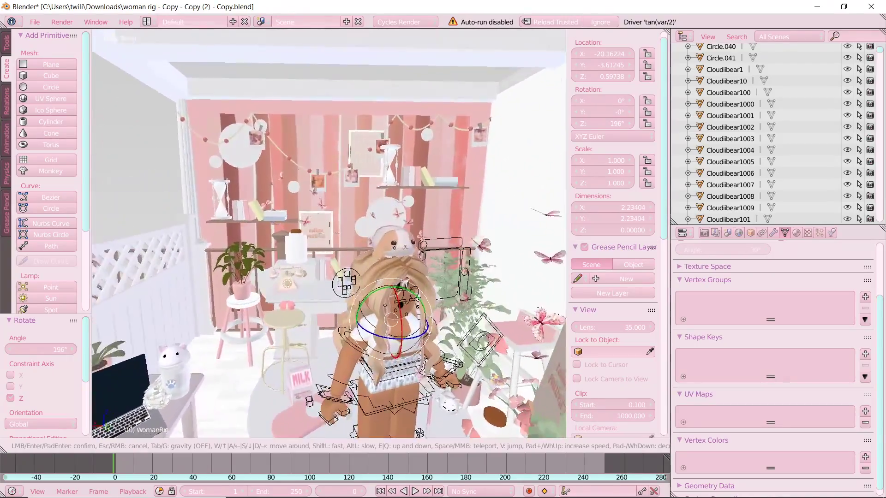
pyautogui.press('w')
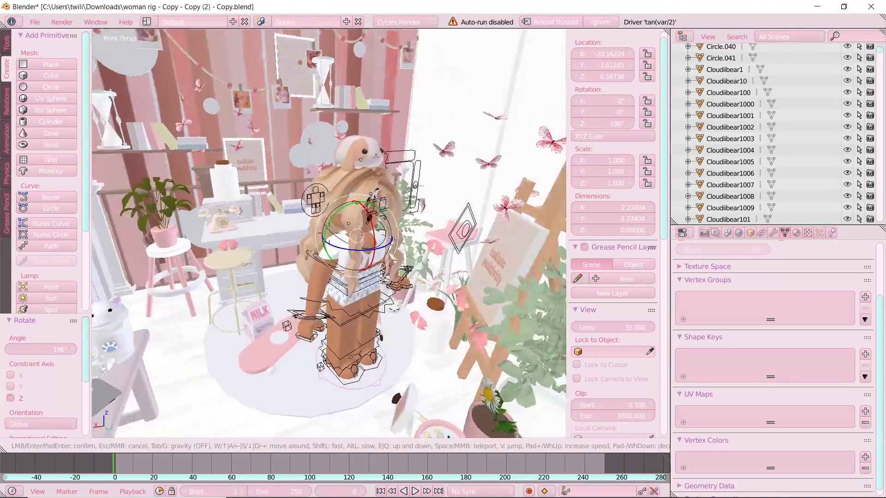
pyautogui.press('s')
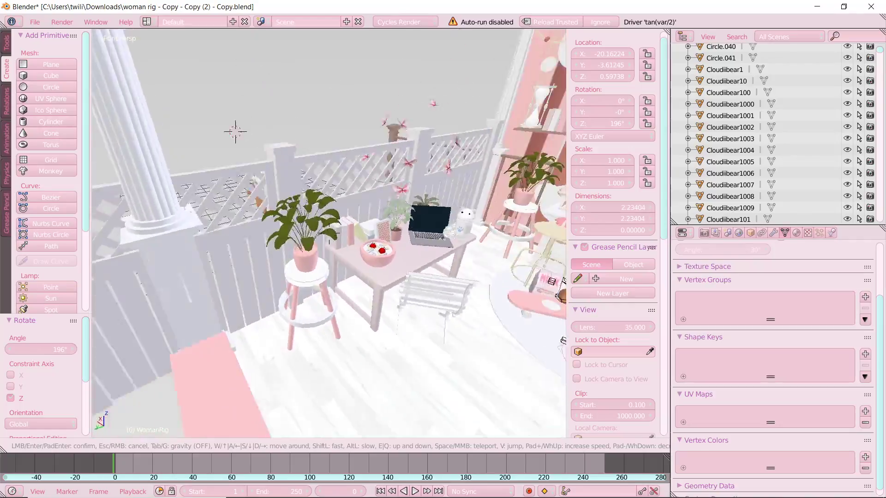
pyautogui.press('a')
pyautogui.press('w')
pyautogui.press('w')
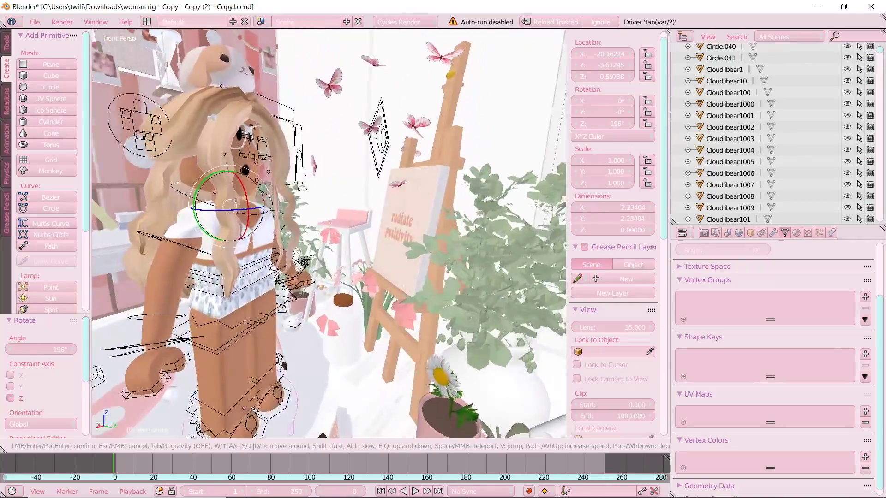
pyautogui.press('s')
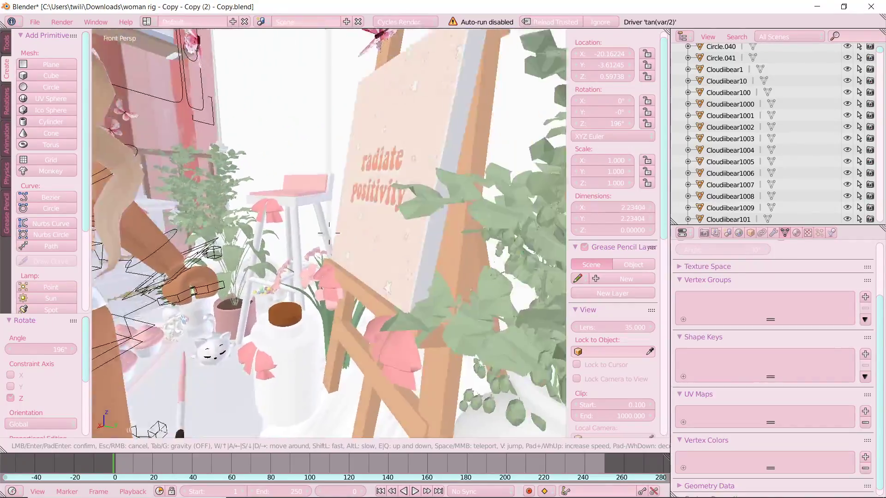
pyautogui.press('d')
pyautogui.press('s')
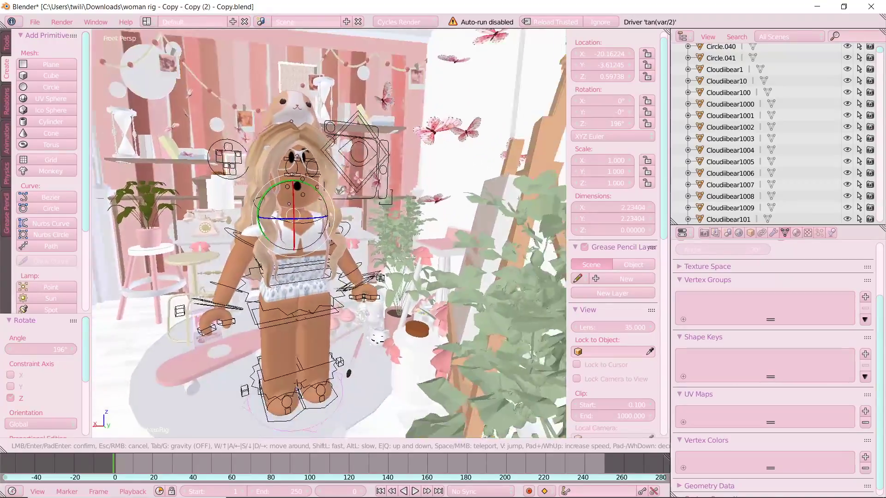
pyautogui.press('w')
pyautogui.press('s')
pyautogui.press('w')
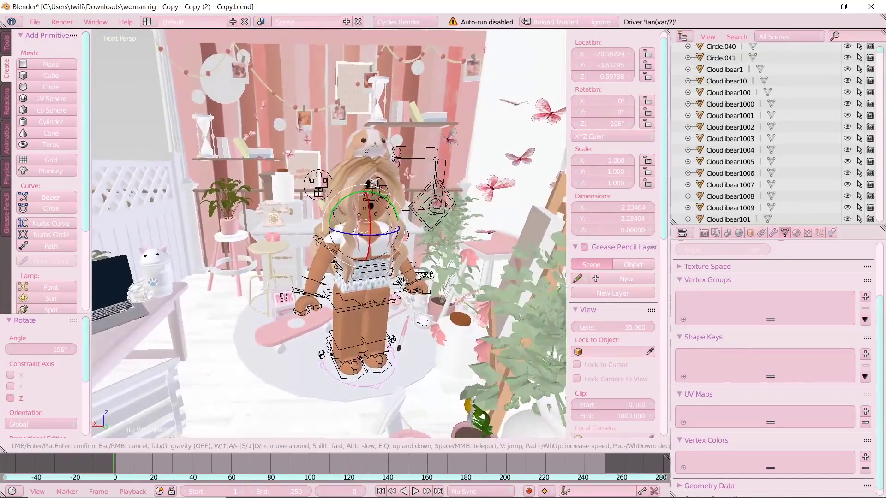
pyautogui.click(329, 237)
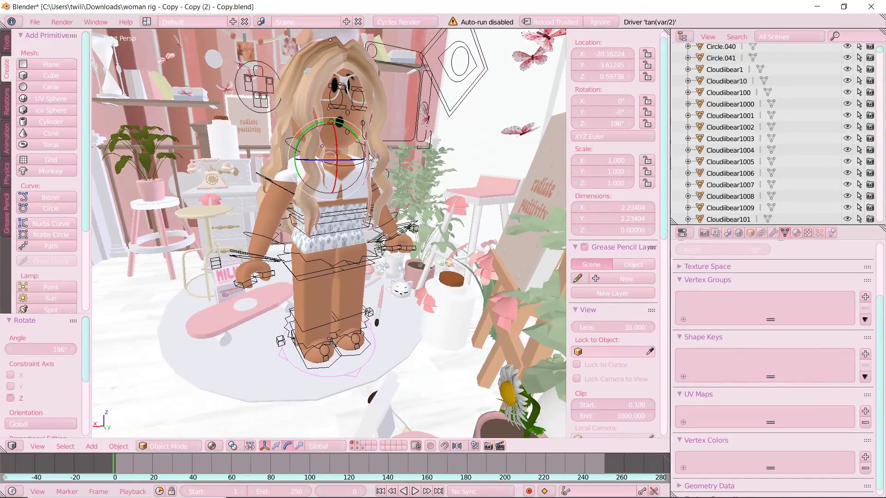
# Rotate the rig a further 34.5° around Z and move it about -1.00 along X and 0.67 along Y toward the easel
pyautogui.moveTo(370, 157); pyautogui.dragTo(315, 407)
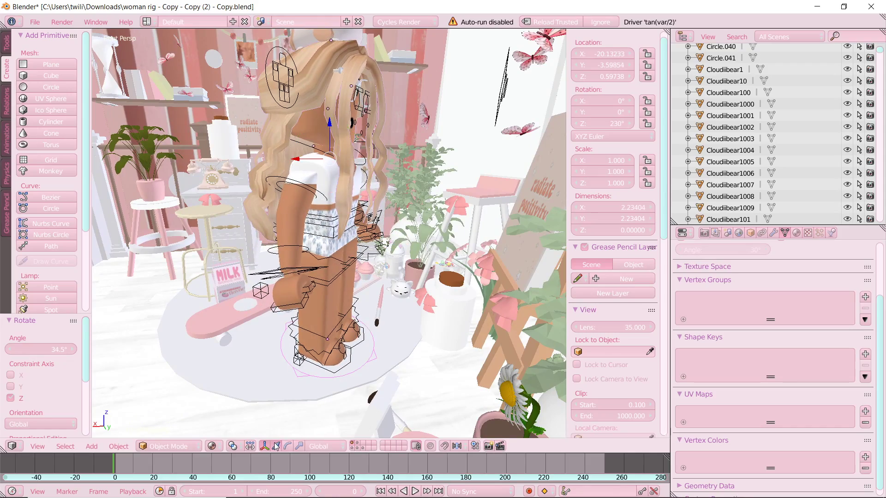
pyautogui.hotkey('shift', 'f')
pyautogui.press('a')
pyautogui.press('e')
pyautogui.click(329, 238)
pyautogui.moveTo(316, 229); pyautogui.dragTo(427, 226)
# Fine-tune the rig's place by the easel by moving it about 0.07 along X and -0.16 along Y
pyautogui.hotkey('shift', 'f')
pyautogui.press('w')
pyautogui.press('d')
pyautogui.press('q')
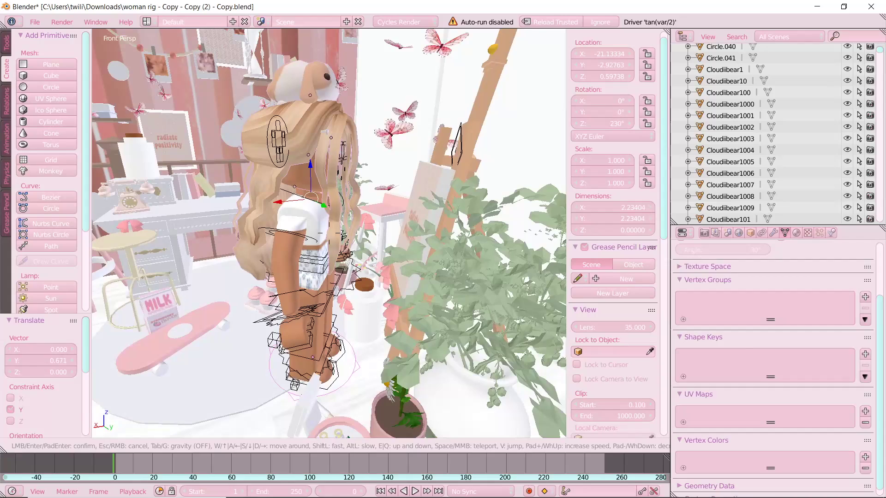
pyautogui.click(329, 234)
pyautogui.moveTo(283, 201); pyautogui.dragTo(325, 226)
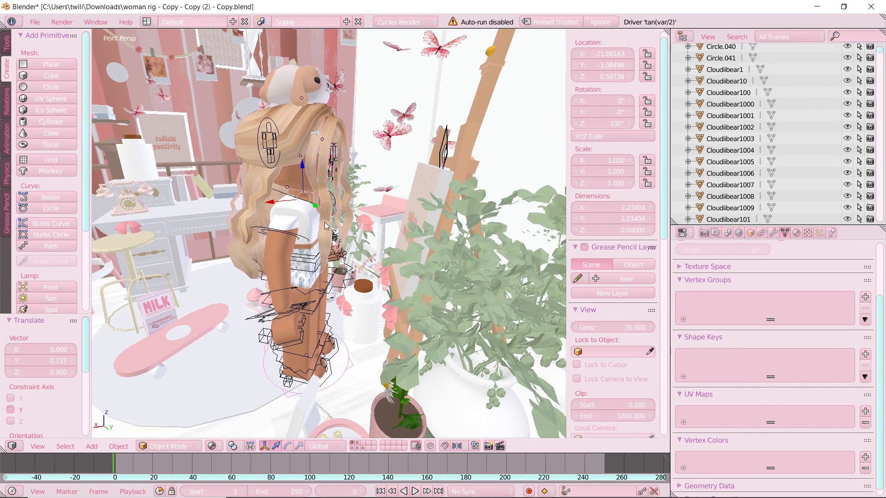
# Bend the rig's near lower leg back by -68° around Y and swing its upper leg -35.2° around Y
pyautogui.rightClick(312, 376)
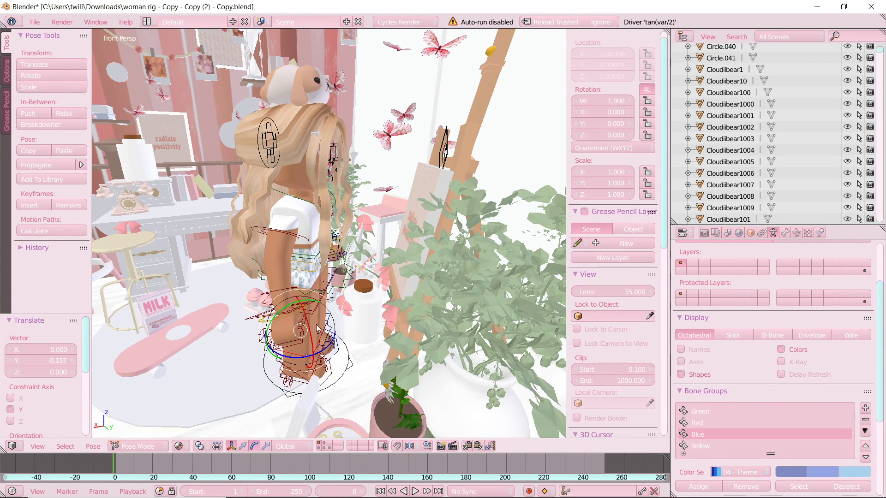
pyautogui.moveTo(312, 299); pyautogui.dragTo(338, 328)
pyautogui.rightClick(324, 295)
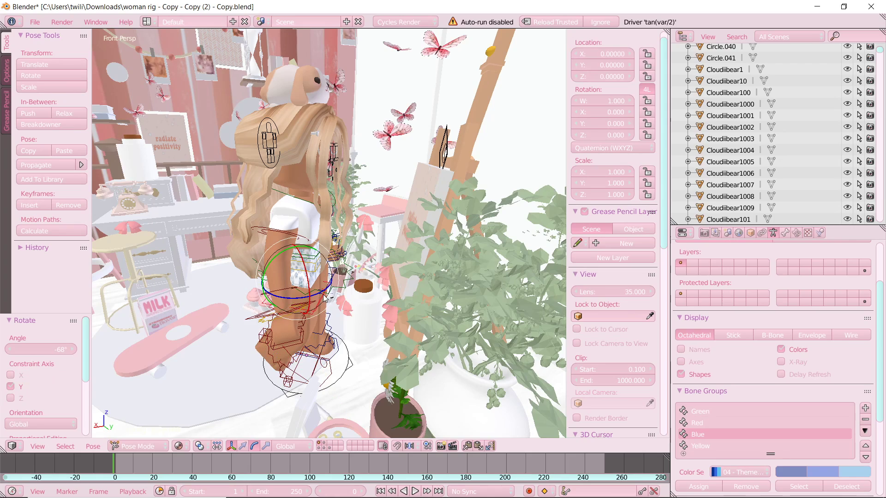
pyautogui.moveTo(308, 248); pyautogui.dragTo(327, 263)
# Adjust the standing leg's upper bone around Y, finishing with a rotation of -2.89°
pyautogui.hotkey('shift', 'f')
pyautogui.press('w')
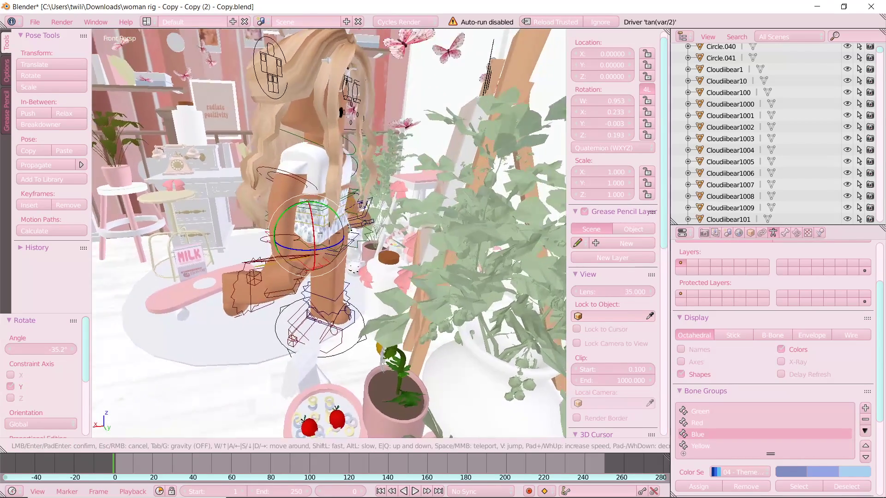
pyautogui.click(329, 233)
pyautogui.moveTo(359, 169); pyautogui.dragTo(332, 161)
pyautogui.moveTo(360, 169); pyautogui.dragTo(363, 174)
# Tilt the rig's head together with its hair, glasses and puppy accessory by -11.2° around Y
pyautogui.hotkey('shift', 'f')
pyautogui.press('s')
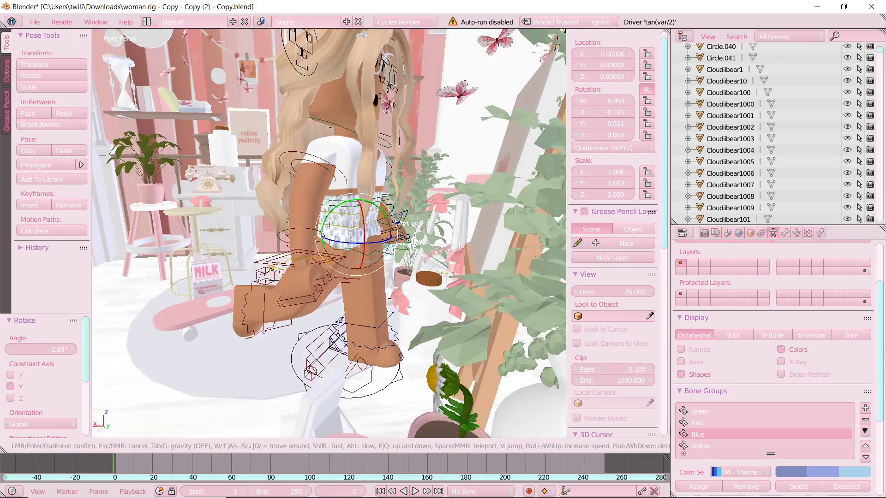
pyautogui.press('w')
pyautogui.press('s')
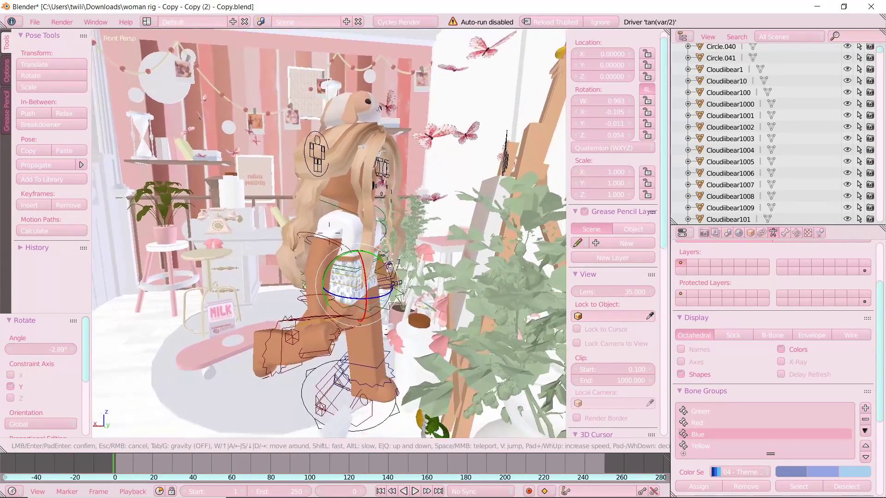
pyautogui.press('w')
pyautogui.click(329, 233)
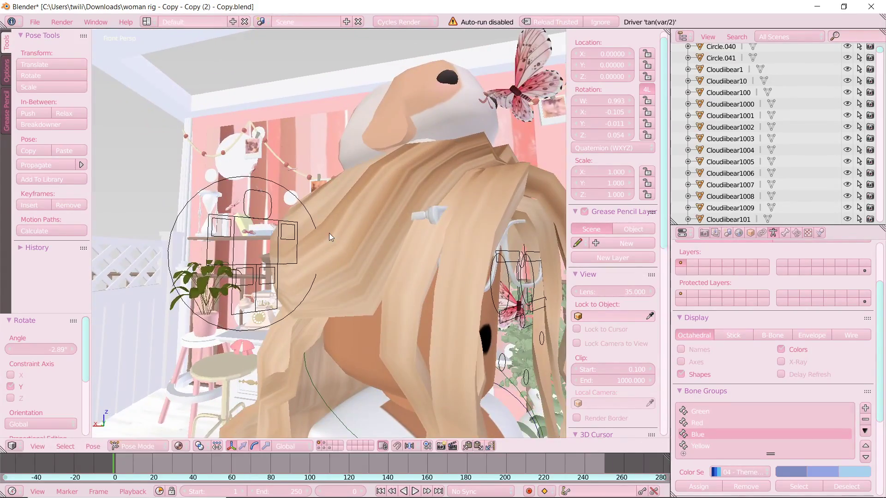
pyautogui.rightClick(370, 314)
pyautogui.hotkey('shift', 'f')
pyautogui.press('w')
pyautogui.click(328, 233)
pyautogui.hotkey('shift', 'f')
pyautogui.press('s')
pyautogui.click(329, 233)
pyautogui.press('r')
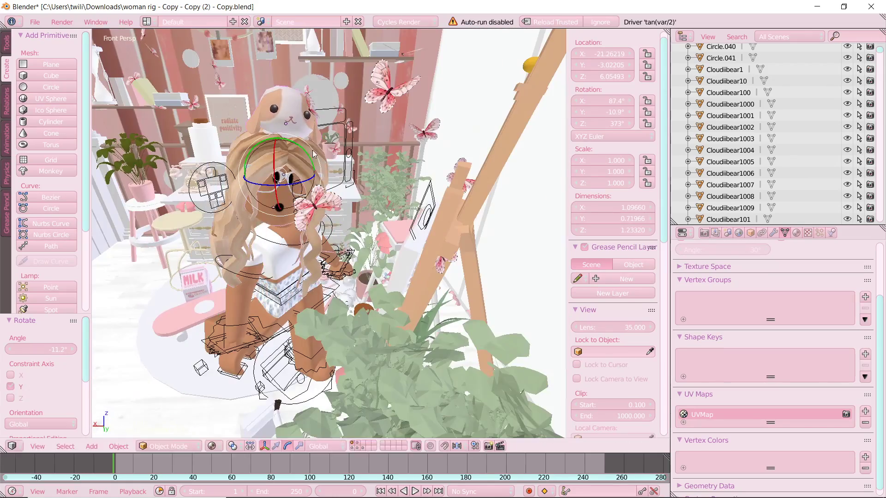
# Readjust the orientation of the head and its accessories, finishing with a rotation of -5.02° around Y
pyautogui.hotkey('shift', 'f')
pyautogui.click(329, 234)
pyautogui.press('r')
pyautogui.click(310, 203)
pyautogui.press('r')
pyautogui.press('y')
pyautogui.click(311, 203)
# Raise the rig's arm toward the easel with rotations of about -74.7° around Y and 61.2° around X
pyautogui.rightClick(254, 267)
pyautogui.click(243, 446)
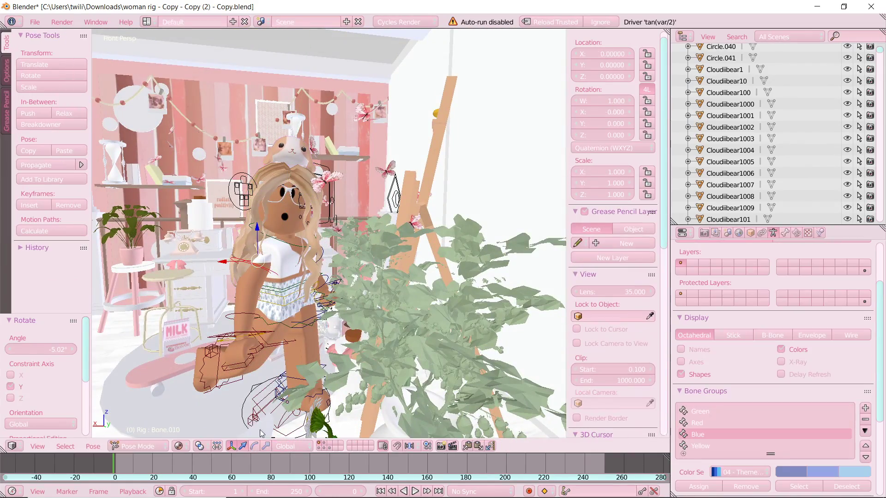
pyautogui.moveTo(262, 258); pyautogui.dragTo(222, 263)
pyautogui.rightClick(257, 262)
pyautogui.moveTo(266, 227); pyautogui.dragTo(232, 235)
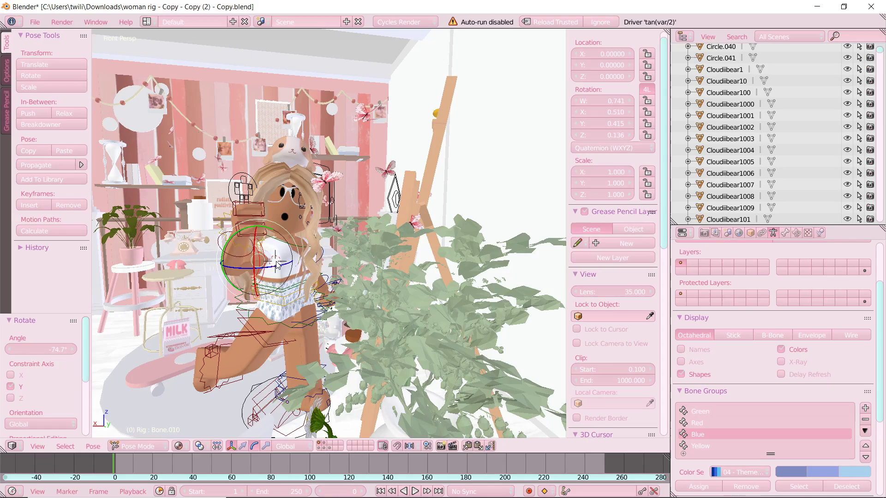
pyautogui.moveTo(297, 306); pyautogui.dragTo(297, 302)
pyautogui.moveTo(296, 277)
pyautogui.mouseDown()
pyautogui.moveTo(288, 289)
pyautogui.moveTo(297, 275)
pyautogui.mouseUp()
# Turn the head and its accessories by about 27° toward the easel
pyautogui.hotkey('shift', 'f')
pyautogui.press('w')
pyautogui.click(329, 233)
pyautogui.rightClick(325, 159)
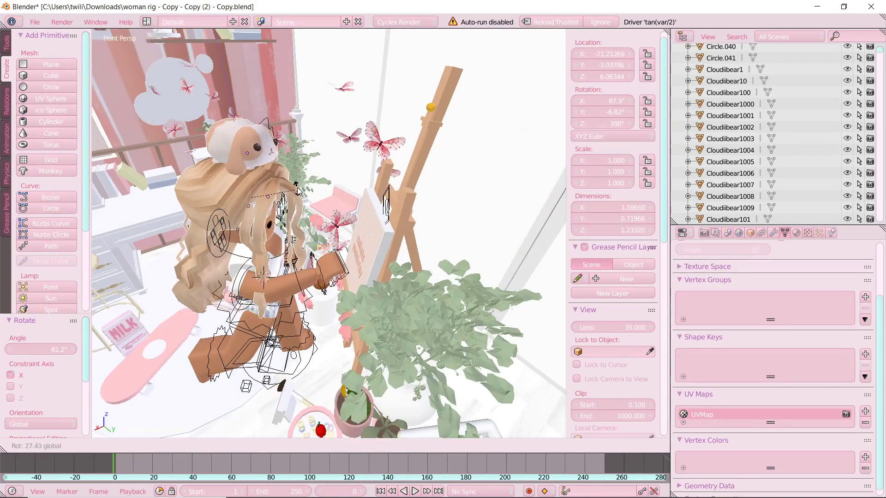
pyautogui.hotkey('shift', 'f')
pyautogui.click(329, 233)
# Rotate the rig's other arm at the shoulder by about 11.35°
pyautogui.rightClick(480, 249)
pyautogui.moveTo(480, 234); pyautogui.dragTo(443, 209)
pyautogui.click(456, 262)
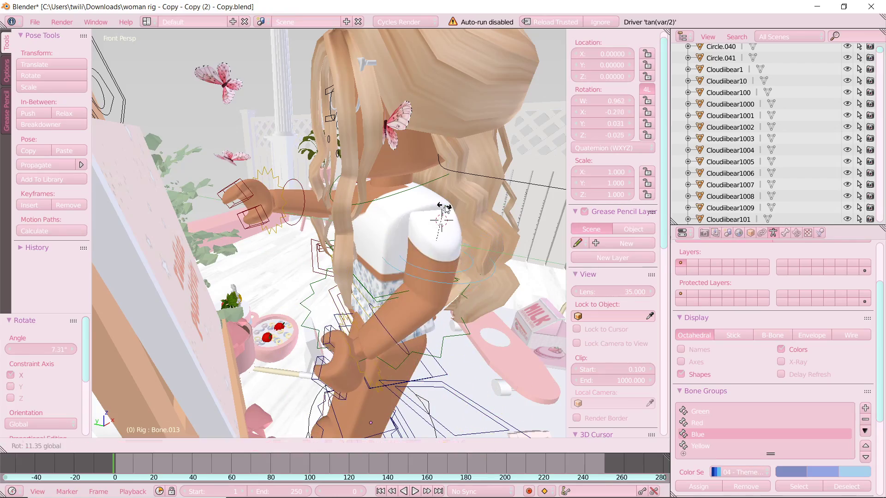
# Bring the bent leg closer to a standing pose with rotations of about -38.6° and 15°
pyautogui.hotkey('shift', 'f')
pyautogui.click(329, 233)
pyautogui.rightClick(291, 250)
pyautogui.moveTo(292, 249); pyautogui.dragTo(277, 268)
pyautogui.hotkey('shift', 'f')
pyautogui.click(329, 233)
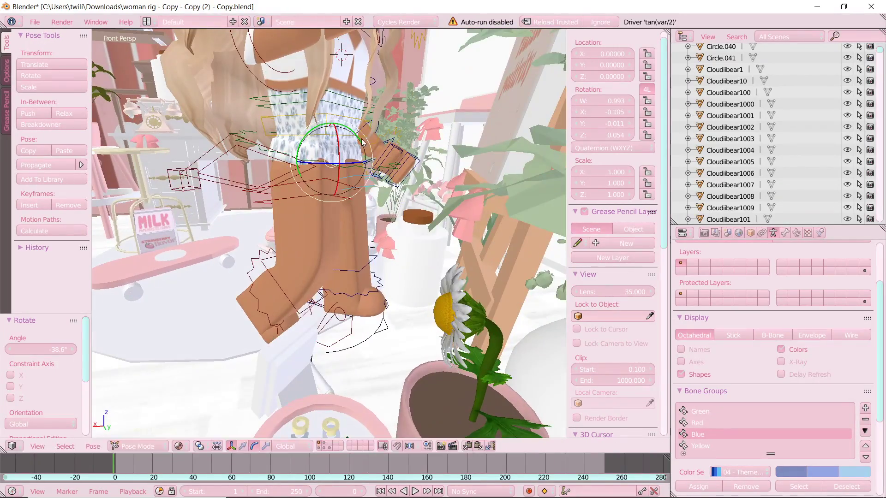
pyautogui.moveTo(310, 127); pyautogui.dragTo(299, 145)
# Lift the pink paintbrush 4.858 along Z, scale it to 0.585 and fit it at an angle into the raised hand
pyautogui.hotkey('shift', 'f')
pyautogui.press('w')
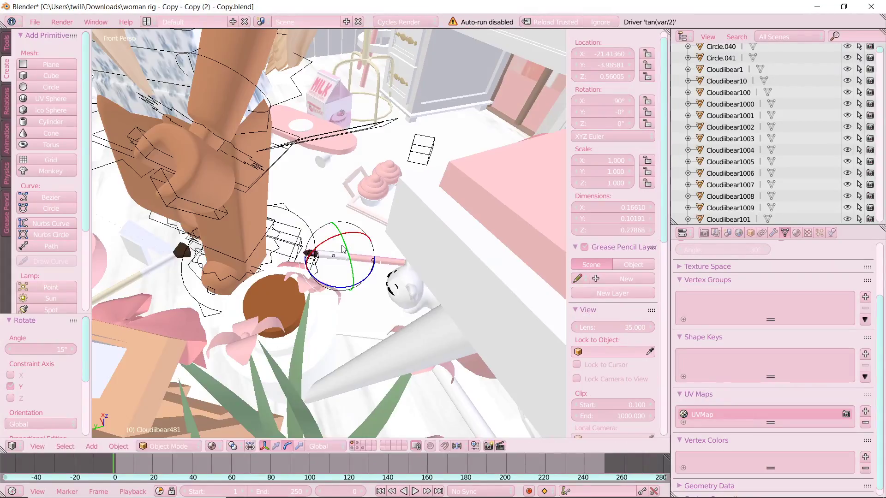
pyautogui.press('space')
pyautogui.click(329, 233)
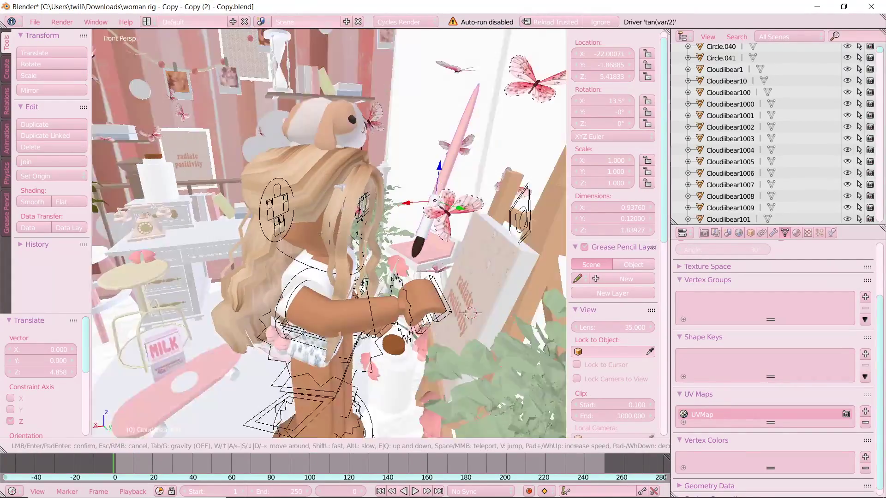
pyautogui.press('r')
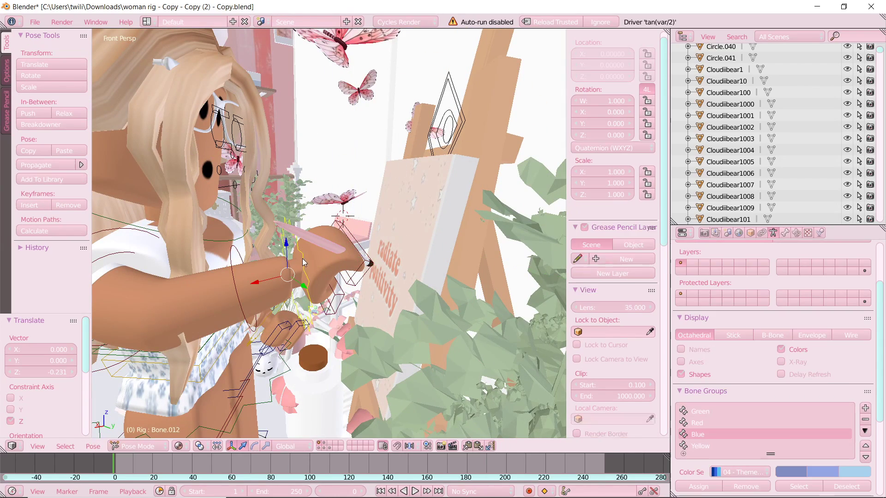
# Pose the hand around the paintbrush by rotating it 47.5° around Y, slightly around X, and -23.5° around Z
pyautogui.press('r')
pyautogui.click(306, 280)
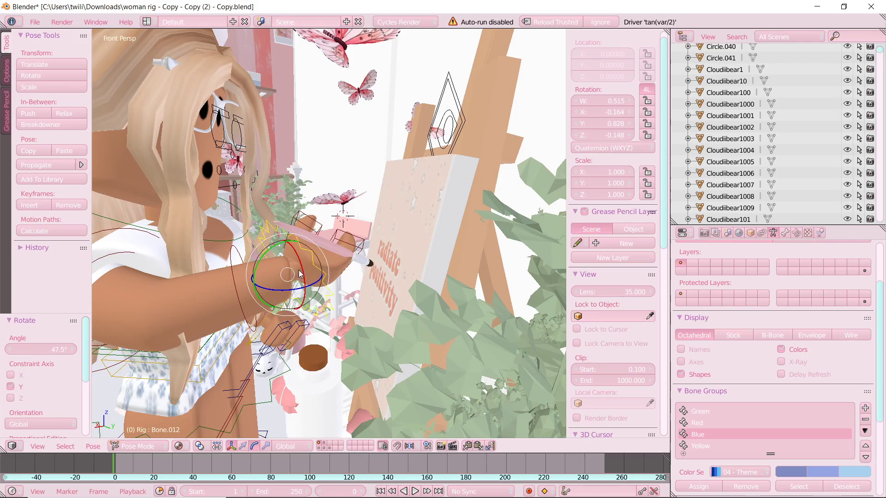
pyautogui.press('r')
pyautogui.press('x')
pyautogui.click(305, 296)
pyautogui.press('r')
pyautogui.press('z')
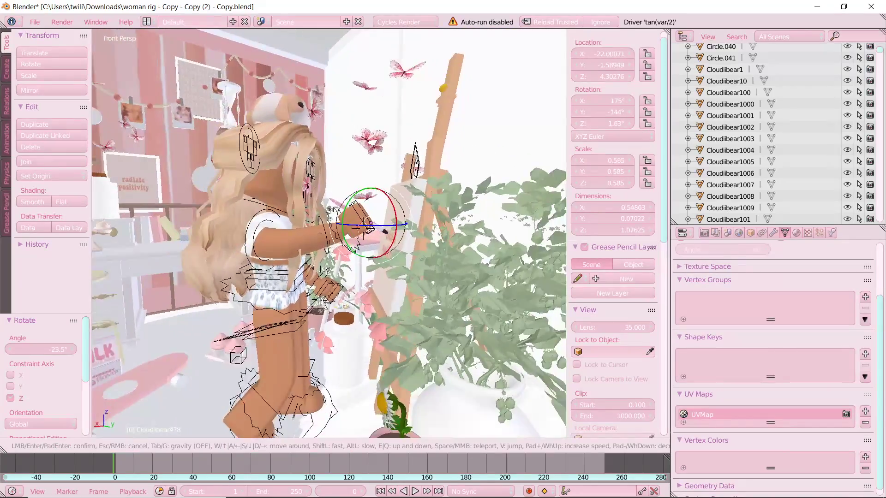
pyautogui.press('w')
pyautogui.click(236, 206)
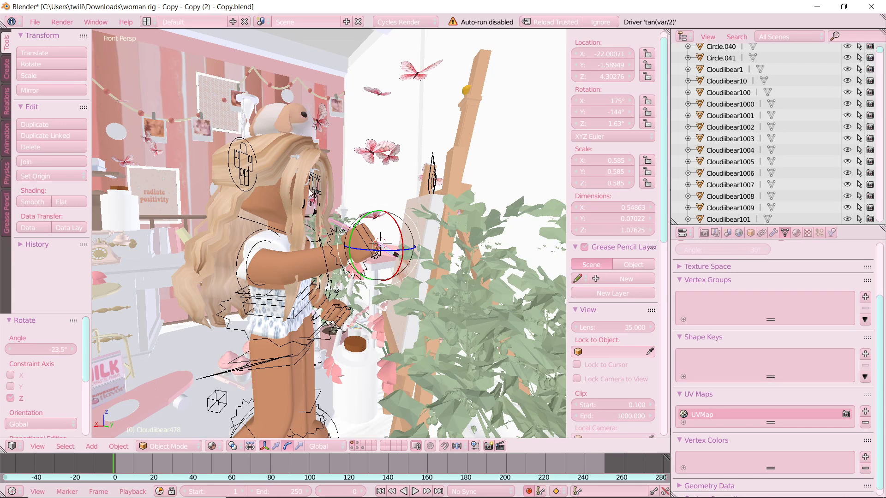
# Rotate the raised arm's upper bone -10.8° around Y with auto-keying at frame 0
pyautogui.hotkey('shift', 'f')
pyautogui.press('w')
pyautogui.click(364, 236)
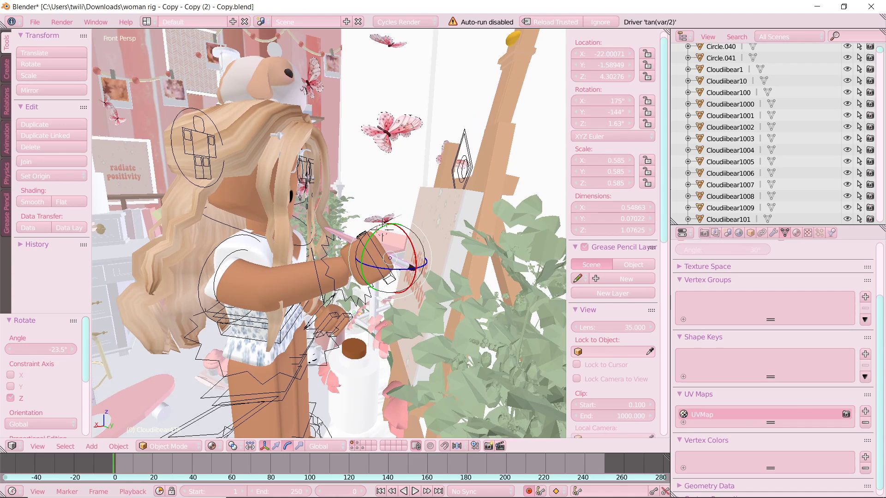
pyautogui.rightClick(229, 262)
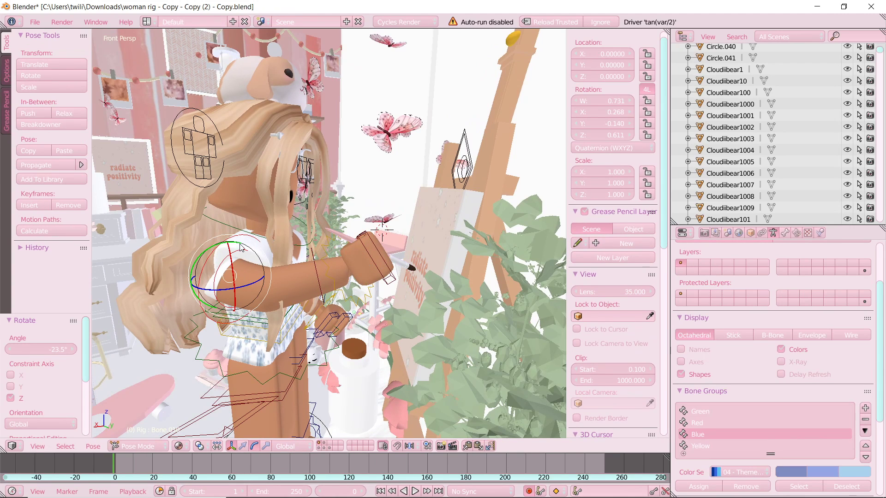
pyautogui.moveTo(240, 247); pyautogui.dragTo(243, 248)
pyautogui.click(248, 249)
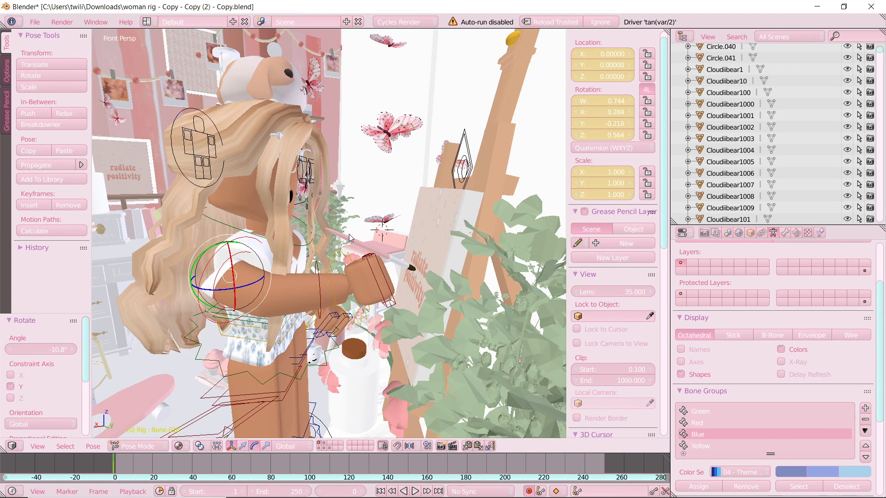
# Move the paintbrush -0.229 along Z to match the hand at frame 0
pyautogui.rightClick(349, 234)
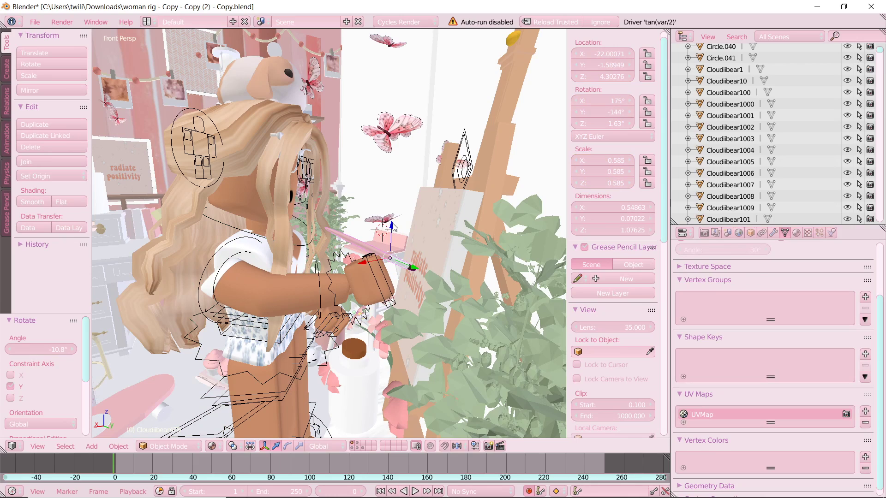
pyautogui.moveTo(395, 227); pyautogui.dragTo(394, 249)
pyautogui.moveTo(395, 249); pyautogui.dragTo(218, 361, button='middle')
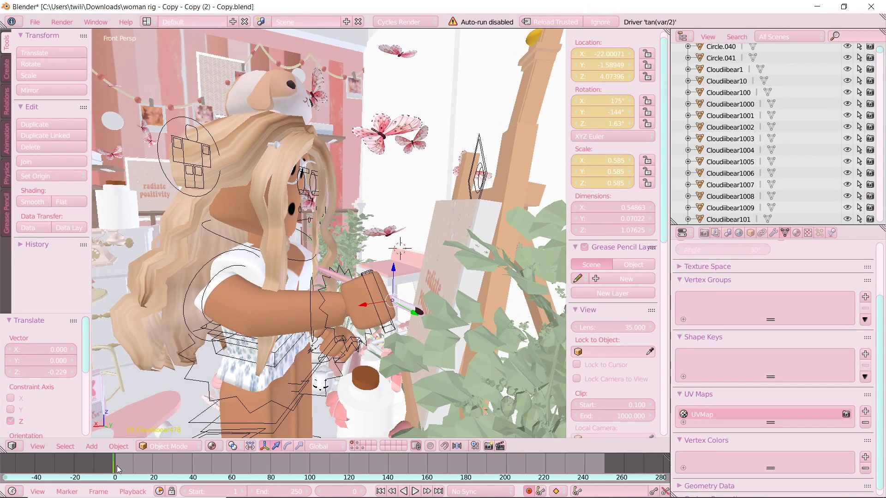
# At frame 10, key the paintbrush moved 0.130 along Z and the upper arm rotated about -2.59° around Z
pyautogui.hotkey('alt', 'a')
pyautogui.click(93, 468)
pyautogui.hotkey('alt', 'a')
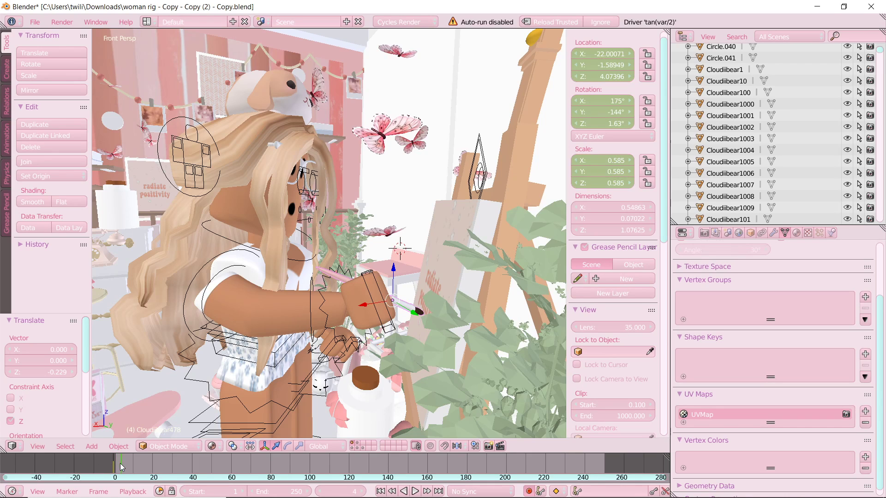
pyautogui.click(112, 468)
pyautogui.hotkey('alt', 'a')
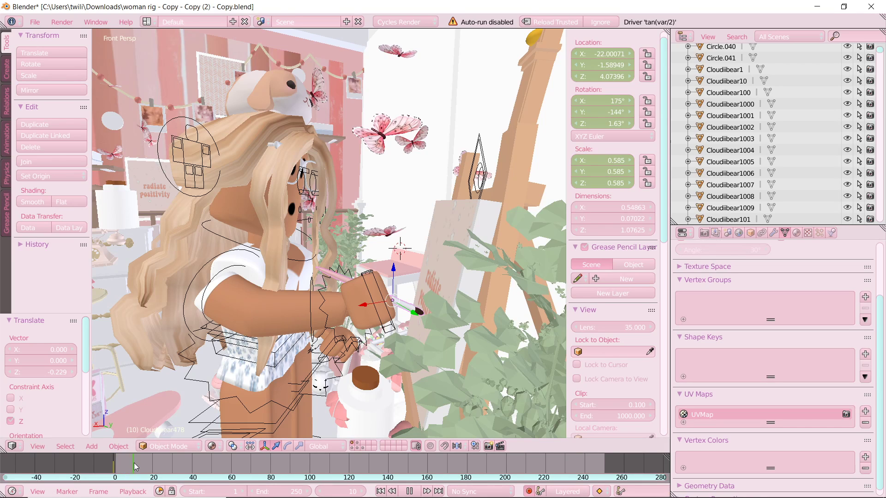
pyautogui.moveTo(394, 276); pyautogui.dragTo(400, 261)
pyautogui.rightClick(312, 284)
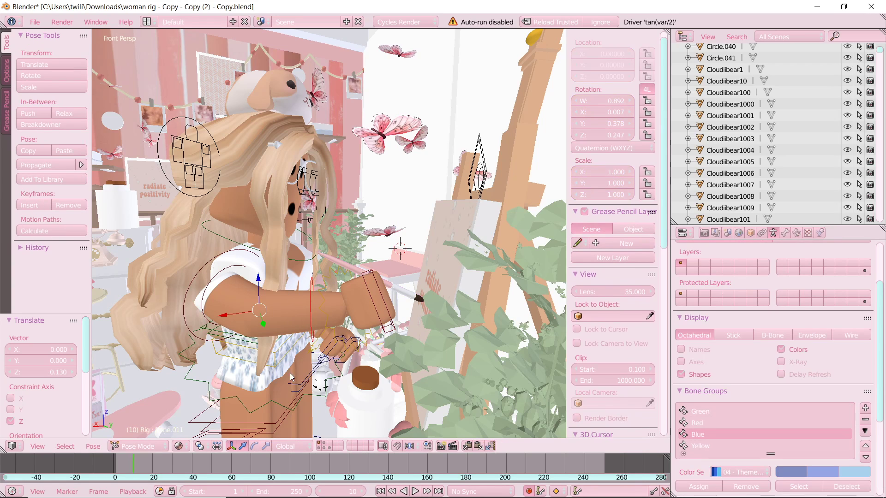
pyautogui.moveTo(264, 283); pyautogui.dragTo(248, 295)
pyautogui.rightClick(221, 278)
pyautogui.moveTo(140, 465); pyautogui.dragTo(95, 466)
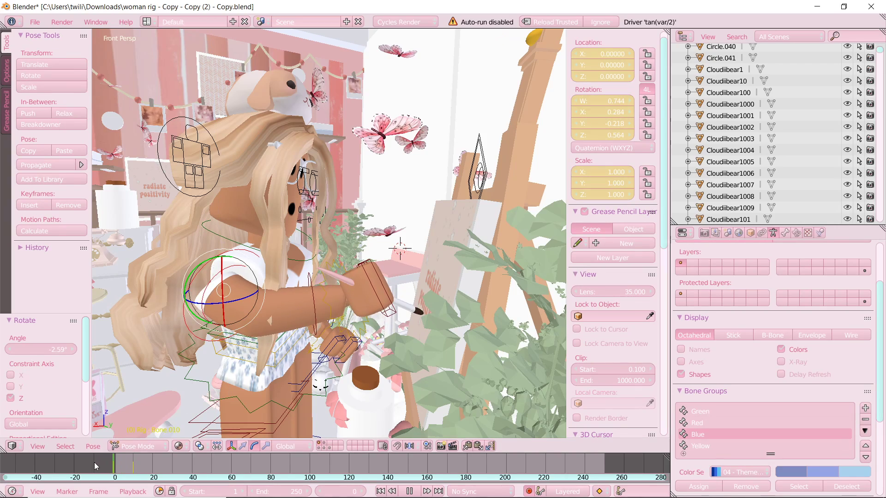
# At frame 0, move the paintbrush about -0.14 along Y and 0.146 along Z within the hand
pyautogui.hotkey('shift', 'f')
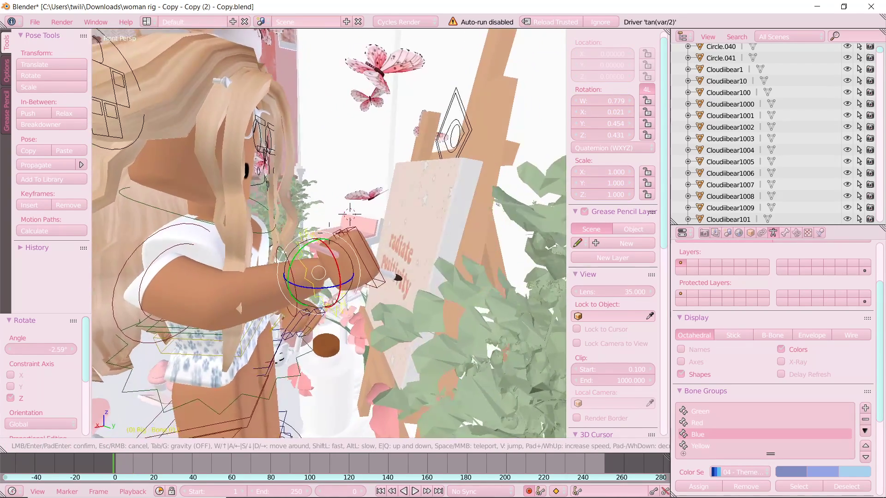
pyautogui.press('w')
pyautogui.click(329, 234)
pyautogui.rightClick(350, 234)
pyautogui.hotkey('shift', 'f')
pyautogui.press('s')
pyautogui.press('a')
pyautogui.click(285, 348)
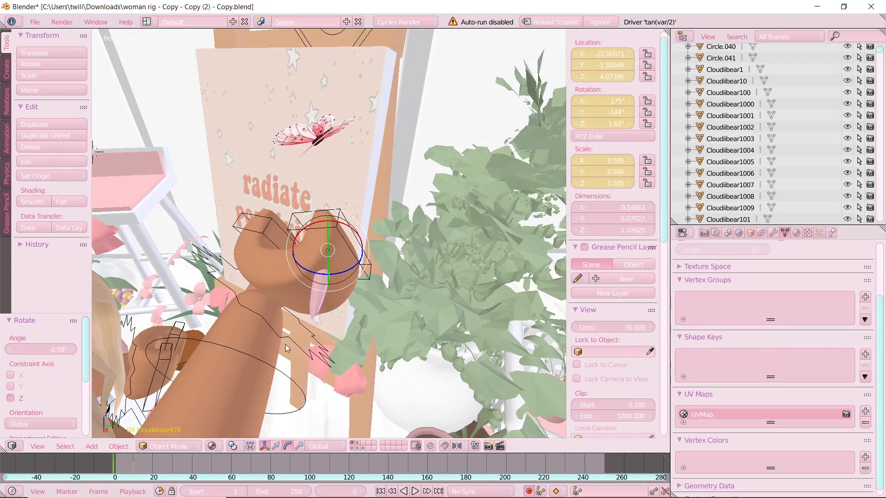
pyautogui.moveTo(360, 253); pyautogui.dragTo(301, 210)
pyautogui.press('s')
pyautogui.press('d')
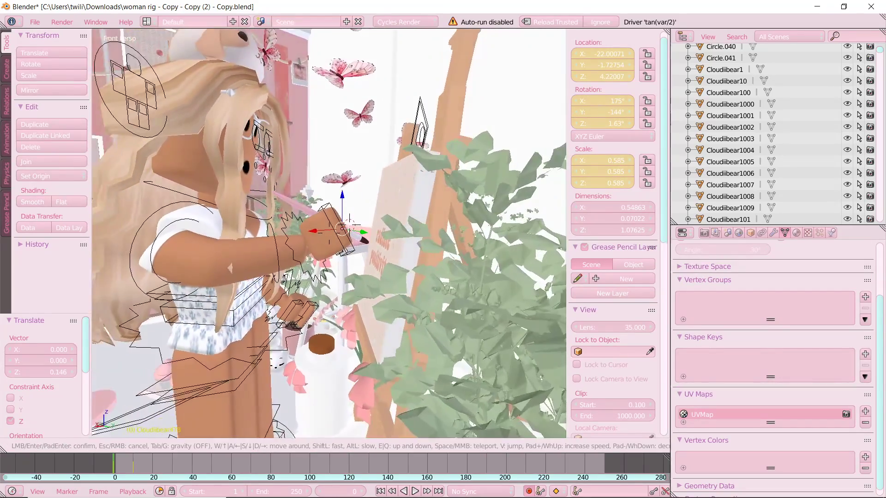
pyautogui.press('w')
pyautogui.click(329, 233)
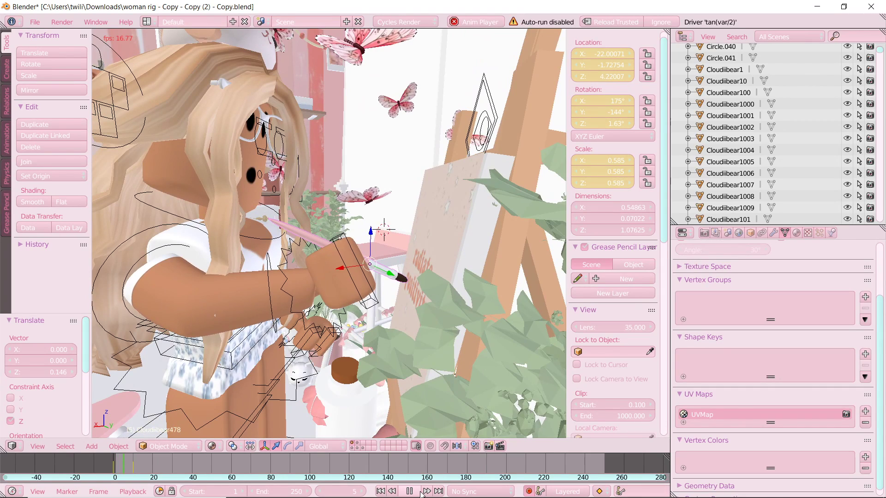
# Play back and scrub the arm and paintbrush animation up to frame 20, examining the hand's motion at the canvas
pyautogui.click(409, 492)
pyautogui.moveTo(133, 463)
pyautogui.mouseDown()
pyautogui.moveTo(100, 466)
pyautogui.moveTo(138, 458)
pyautogui.mouseUp()
pyautogui.press('Escape')
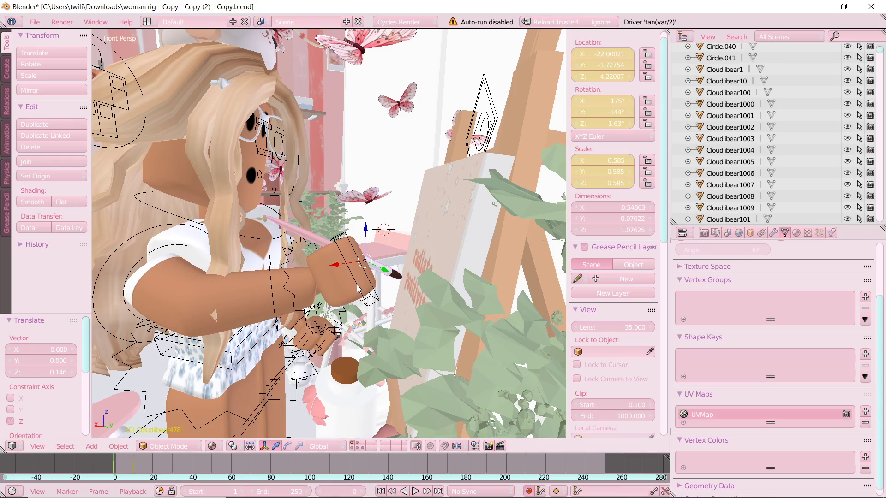
pyautogui.hotkey('shift', 'f')
pyautogui.press('s')
pyautogui.press('w')
pyautogui.press('s')
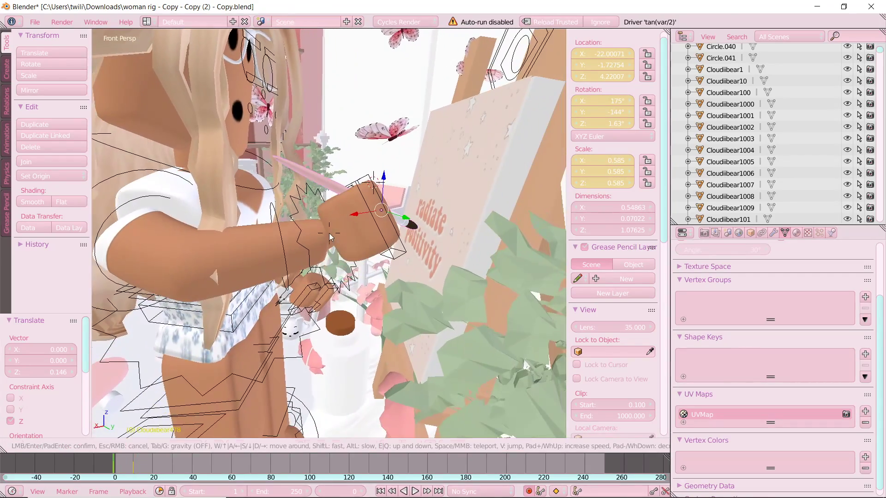
pyautogui.hotkey('shift', 'f')
pyautogui.press('s')
pyautogui.rightClick(159, 252)
pyautogui.hotkey('shift', 'f')
pyautogui.press('s')
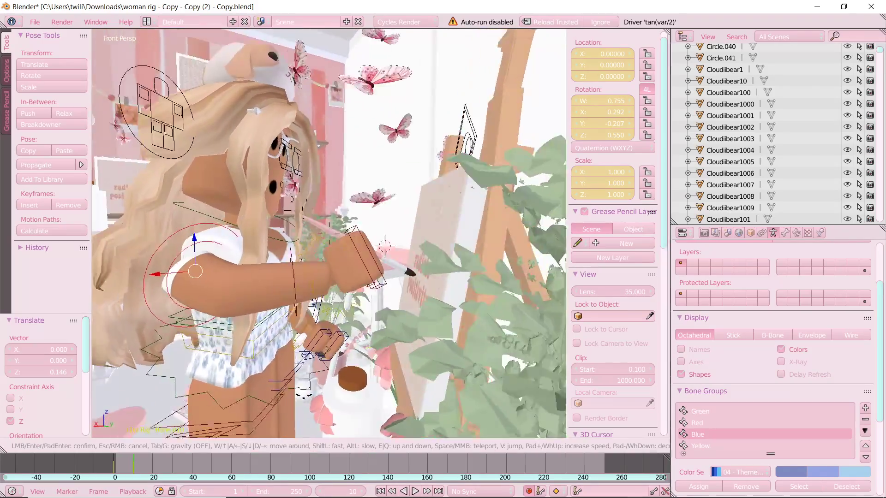
pyautogui.hotkey('alt', 'a')
pyautogui.moveTo(154, 468); pyautogui.dragTo(153, 468)
# Select the puppy accessory, move it toward the easel and turn it around Z
pyautogui.hotkey('shift', 'f')
pyautogui.rightClick(328, 274)
pyautogui.rightClick(401, 166)
pyautogui.hotkey('shift', 'f')
pyautogui.moveTo(333, 159); pyautogui.dragTo(438, 277)
pyautogui.hotkey('shift', 'f')
pyautogui.click(329, 233)
pyautogui.press('r')
pyautogui.press('z')
pyautogui.click(329, 233)
# Raise the puppy accessory and move it over so it rests on the canvas at the top of the easel
pyautogui.moveTo(323, 218); pyautogui.dragTo(322, 127)
pyautogui.hotkey('shift', 'f')
pyautogui.click(329, 233)
pyautogui.moveTo(350, 246); pyautogui.dragTo(404, 186)
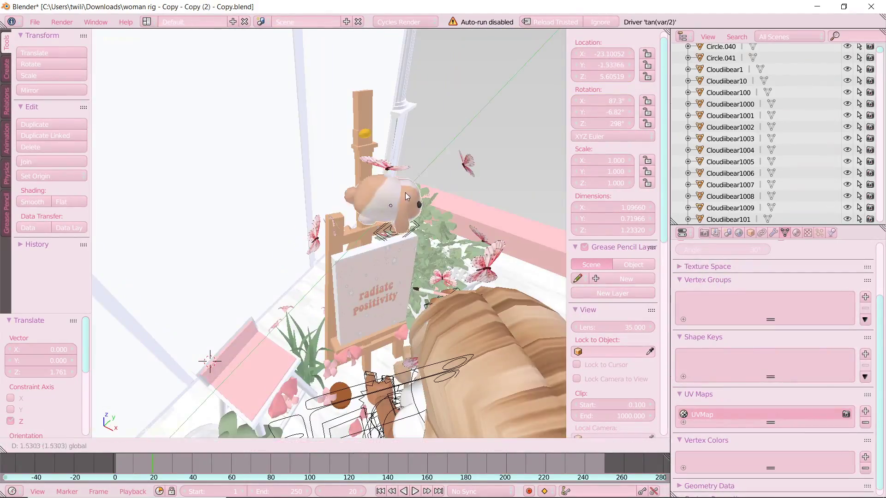
pyautogui.hotkey('shift', 'f')
pyautogui.click(329, 233)
pyautogui.moveTo(415, 218); pyautogui.dragTo(416, 231)
pyautogui.hotkey('shift', 'f')
pyautogui.click(329, 233)
pyautogui.moveTo(380, 197); pyautogui.dragTo(393, 204)
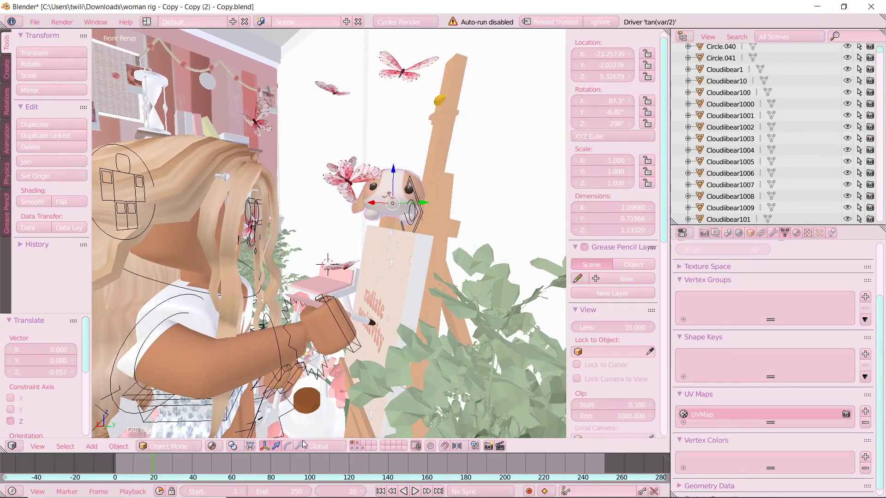
# Turn the puppy around Z and tilt it 11.8° around Y so it faces the woman from the easel
pyautogui.press('r')
pyautogui.press('z')
pyautogui.click(375, 179)
pyautogui.press('r')
pyautogui.press('y')
pyautogui.click(376, 175)
pyautogui.hotkey('shift', 'f')
pyautogui.press('s')
pyautogui.click(329, 233)
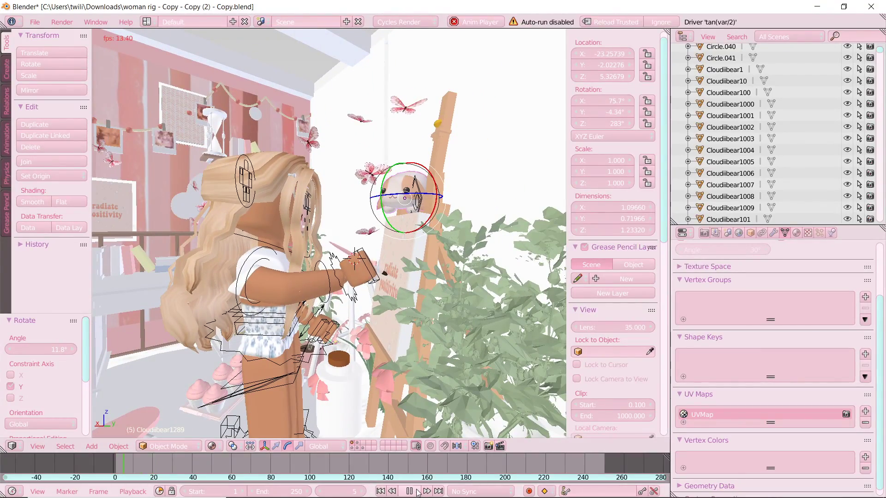
# Near frame 10, rotate the painting arm's bone around Y and move the paintbrush along Z to follow the hand
pyautogui.rightClick(322, 298)
pyautogui.press('r')
pyautogui.press('y')
pyautogui.click(322, 297)
pyautogui.click(132, 463)
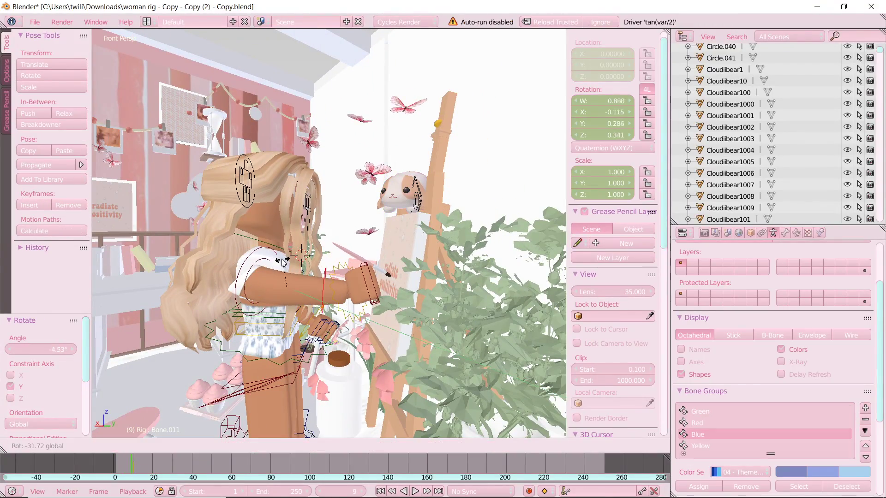
pyautogui.rightClick(340, 251)
pyautogui.click(243, 446)
pyautogui.moveTo(367, 233); pyautogui.dragTo(367, 252)
pyautogui.moveTo(132, 463)
pyautogui.mouseDown()
pyautogui.moveTo(114, 464)
pyautogui.moveTo(133, 463)
pyautogui.mouseUp()
# At frame 0, duplicate the butterfly cluster with offset X 2.116, Y -1.537, Z 0.137 and move the copy -0.826 along Z
pyautogui.rightClick(265, 300)
pyautogui.hotkey('ctrl', 'z')
pyautogui.hotkey('ctrl', 'z')
pyautogui.hotkey('ctrl', 'z')
pyautogui.hotkey('ctrl', 'z')
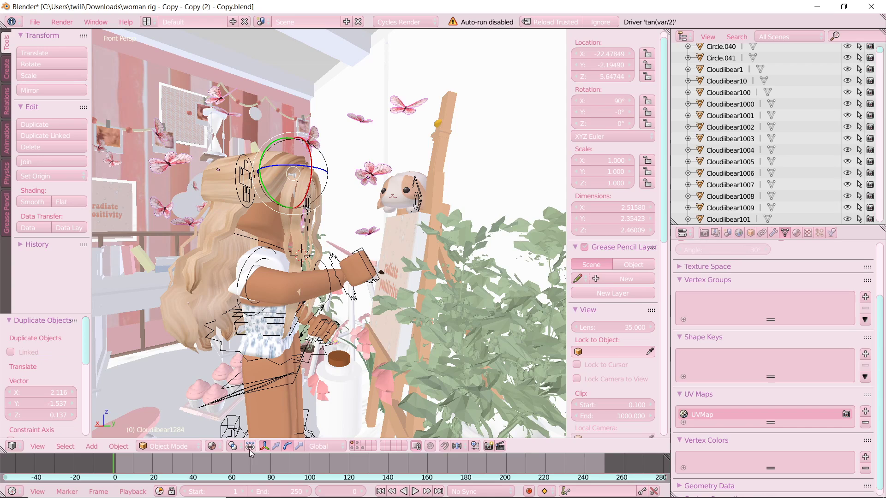
pyautogui.hotkey('ctrl', 'z')
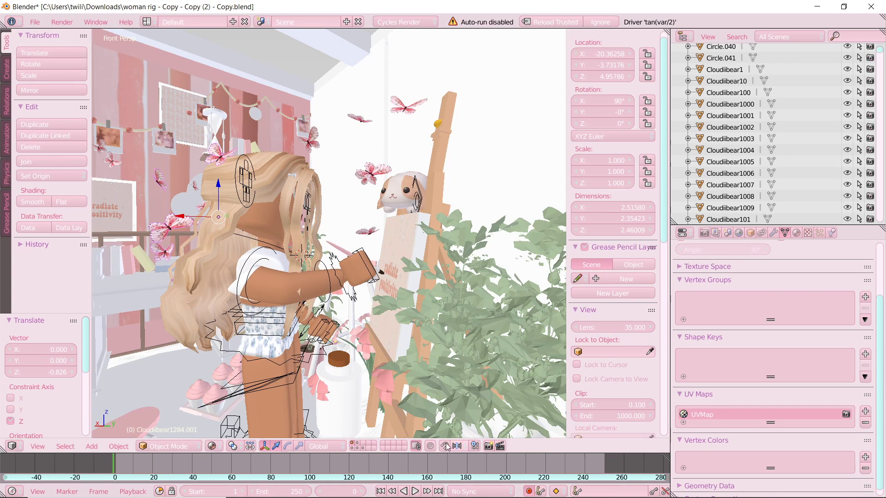
pyautogui.hotkey('ctrl', 'z')
# At frame 0, rotate the painting arm -5.15° around Y and lower the paintbrush slightly along Z
pyautogui.moveTo(275, 254); pyautogui.dragTo(277, 255)
pyautogui.rightClick(344, 249)
pyautogui.click(242, 446)
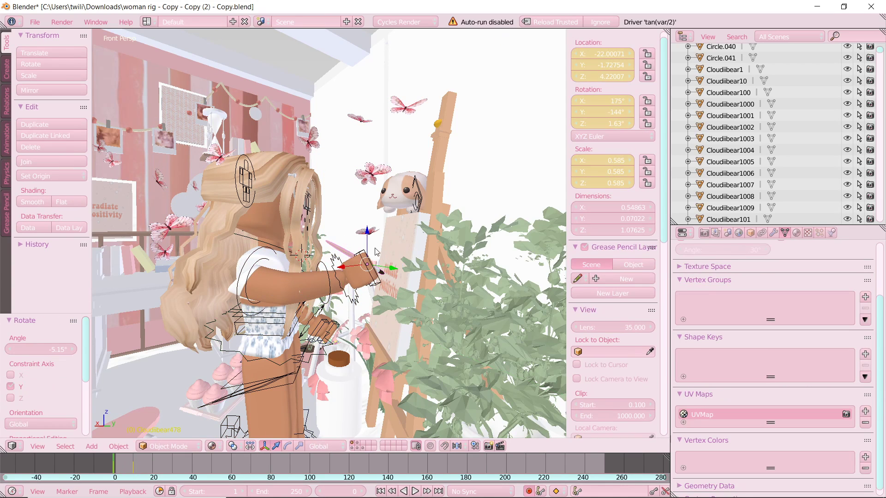
pyautogui.moveTo(367, 236); pyautogui.dragTo(367, 241)
# At frame 10, rotate the upper arm 3.83° around Y and move the original butterflies -0.609 and their copy 0.932 along Z
pyautogui.moveTo(114, 465); pyautogui.dragTo(133, 465)
pyautogui.rightClick(256, 270)
pyautogui.click(254, 446)
pyautogui.hotkey('ctrl', 'z')
pyautogui.hotkey('ctrl', 'z')
pyautogui.hotkey('ctrl', 'z')
pyautogui.hotkey('ctrl', 'z')
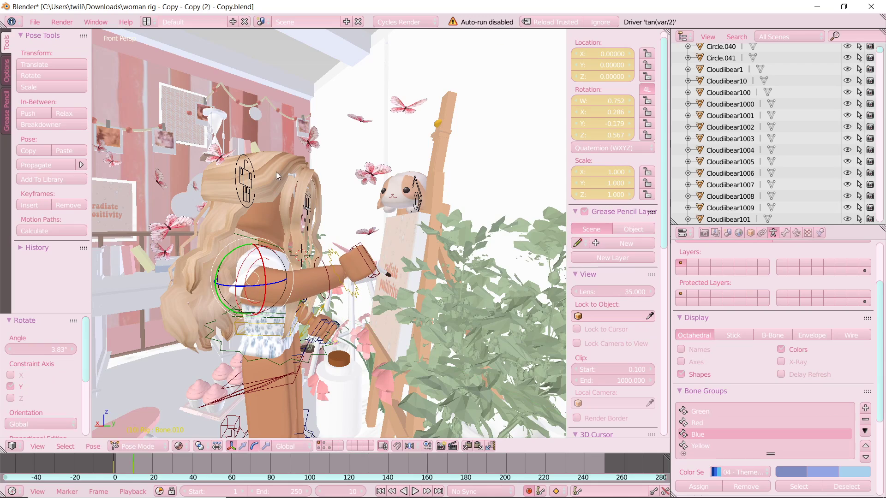
pyautogui.hotkey('alt', 'a')
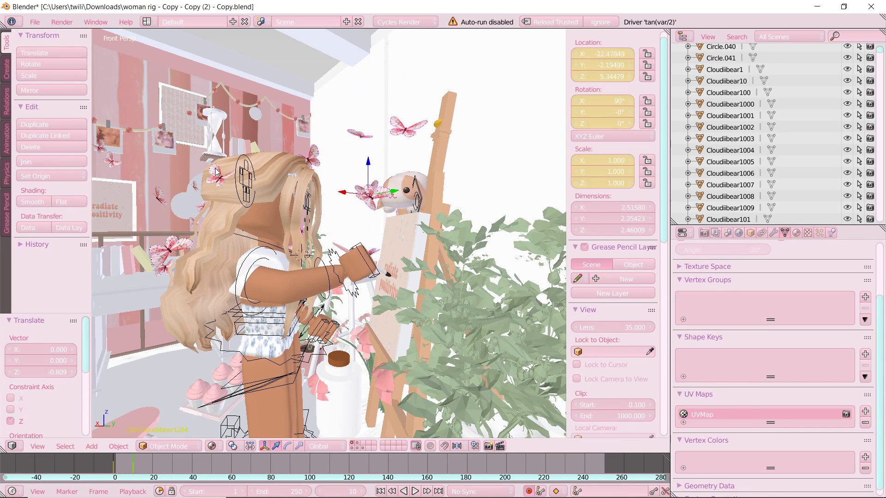
pyautogui.press('Escape')
# Near frame 16, rotate the puppy about -10.2° around Z and play back the animation
pyautogui.rightClick(404, 185)
pyautogui.hotkey('shift', 'f')
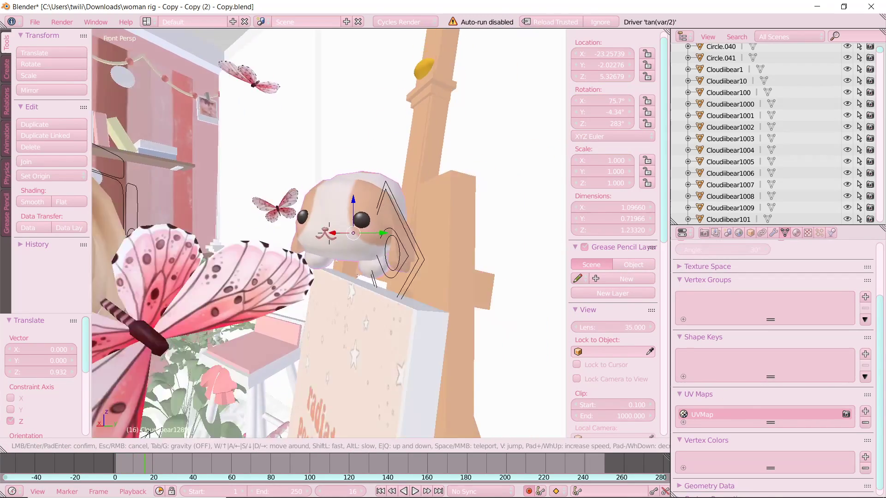
pyautogui.click(329, 234)
pyautogui.click(287, 446)
pyautogui.moveTo(372, 233); pyautogui.dragTo(356, 233)
pyautogui.hotkey('alt', 'a')
pyautogui.press('Escape')
pyautogui.hotkey('alt', 'a')
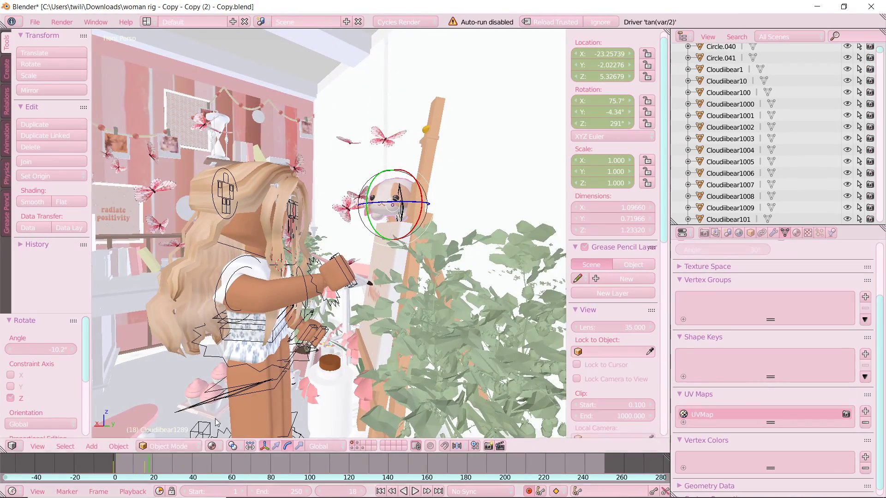
# At frame 20, rotate the upper arm around Y, move the paintbrush -0.134 along Z and play back from the start
pyautogui.scroll(2, 249, 218)
pyautogui.keyDown('shift'); pyautogui.moveTo(249, 217); pyautogui.dragTo(277, 171, button='middle'); pyautogui.keyUp('shift')
pyautogui.rightClick(254, 271)
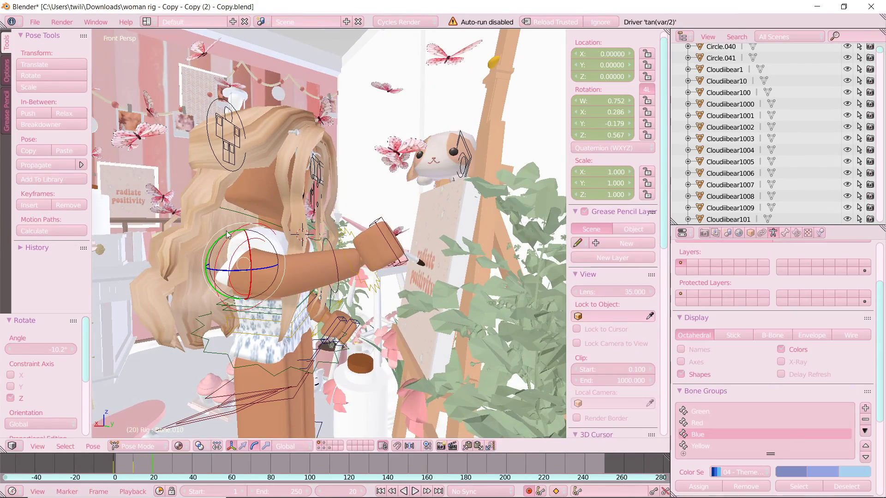
pyautogui.rightClick(402, 259)
pyautogui.click(276, 446)
pyautogui.moveTo(401, 223); pyautogui.dragTo(400, 231)
pyautogui.click(107, 467)
pyautogui.click(414, 492)
pyautogui.press('Escape')
# Key up-and-down movement along Z for the butterfly clusters at about frames 20 and 30, and play it back
pyautogui.rightClick(215, 149)
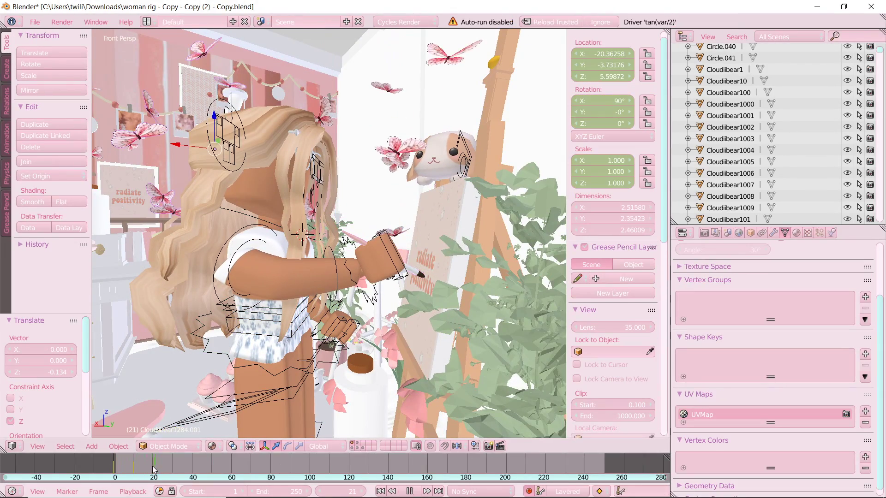
pyautogui.moveTo(396, 128); pyautogui.dragTo(396, 170)
pyautogui.moveTo(116, 467); pyautogui.dragTo(174, 467)
pyautogui.moveTo(372, 198); pyautogui.dragTo(406, 204)
pyautogui.moveTo(431, 174); pyautogui.dragTo(431, 115)
pyautogui.moveTo(171, 468); pyautogui.dragTo(117, 467)
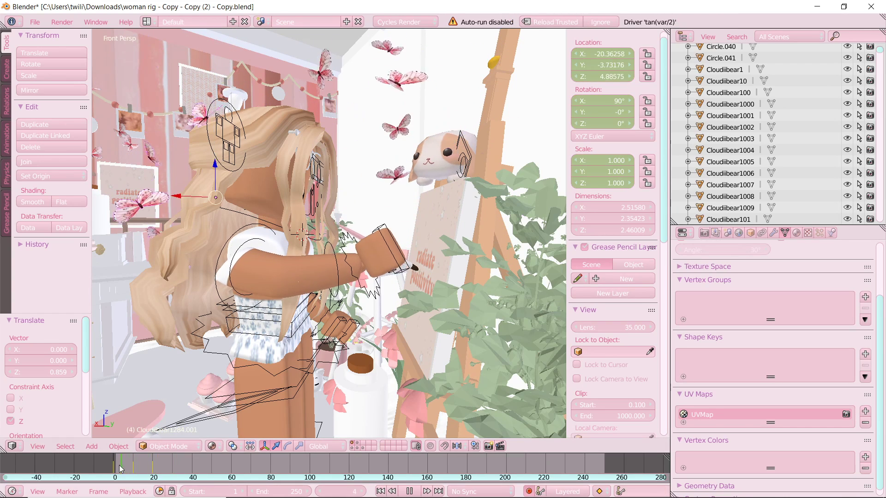
pyautogui.moveTo(380, 103); pyautogui.dragTo(398, 108)
pyautogui.hotkey('alt', 'a')
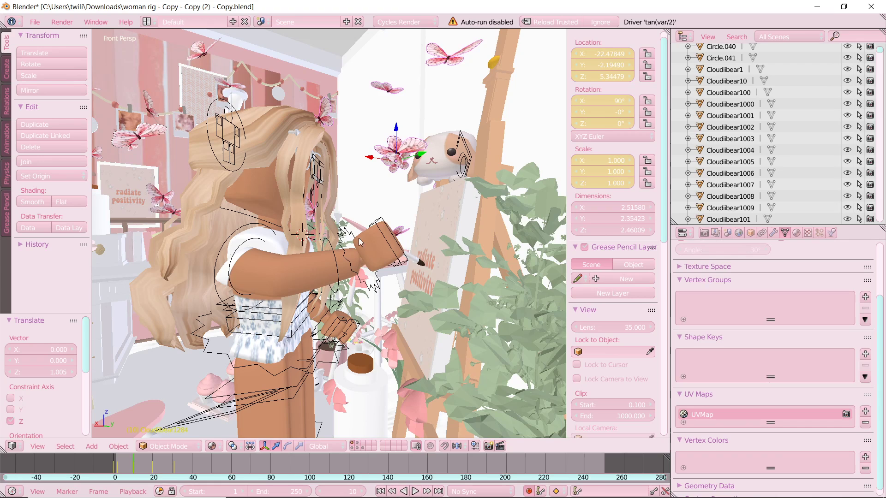
# Shift the duplicated butterfly cluster along X, then key it raised along Z near frame 10 and lowered near frame 25
pyautogui.moveTo(143, 465)
pyautogui.mouseDown()
pyautogui.moveTo(174, 468)
pyautogui.moveTo(138, 467)
pyautogui.moveTo(152, 468)
pyautogui.mouseUp()
pyautogui.rightClick(164, 199)
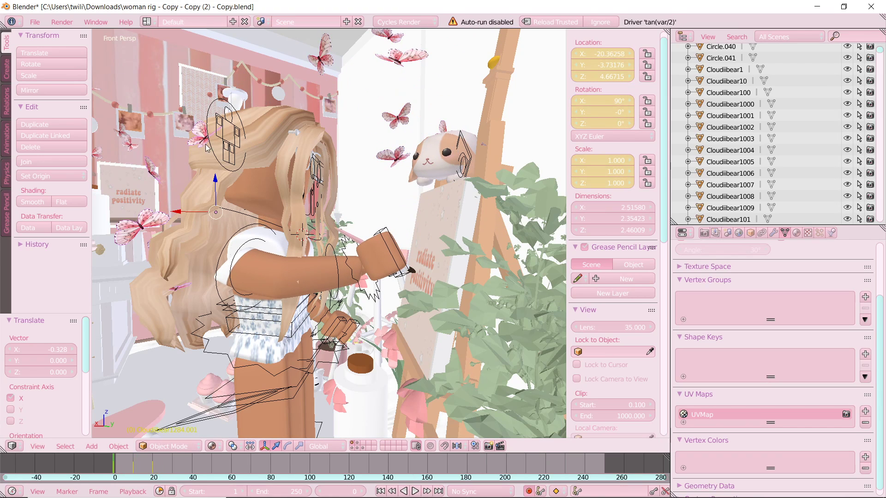
pyautogui.moveTo(177, 194); pyautogui.dragTo(164, 192)
pyautogui.moveTo(152, 471); pyautogui.dragTo(136, 472)
pyautogui.moveTo(214, 114); pyautogui.dragTo(215, 93)
pyautogui.moveTo(139, 469); pyautogui.dragTo(163, 469)
pyautogui.moveTo(219, 46); pyautogui.dragTo(219, 115)
pyautogui.moveTo(163, 470)
pyautogui.mouseDown()
pyautogui.moveTo(174, 470)
pyautogui.moveTo(153, 467)
pyautogui.mouseUp()
# At frame 20, rotate the upper arm slightly around Y and lower the paintbrush along Z to match the hand
pyautogui.rightClick(216, 264)
pyautogui.click(287, 447)
pyautogui.moveTo(216, 267); pyautogui.dragTo(216, 262)
pyautogui.rightClick(414, 270)
pyautogui.click(276, 446)
pyautogui.click(396, 223)
pyautogui.moveTo(400, 231); pyautogui.dragTo(400, 243)
# Rotate the puppy -5.78° around Z at frame 20 and play back the animation
pyautogui.rightClick(439, 159)
pyautogui.click(287, 446)
pyautogui.moveTo(443, 158); pyautogui.dragTo(436, 159)
pyautogui.hotkey('alt', 'a')
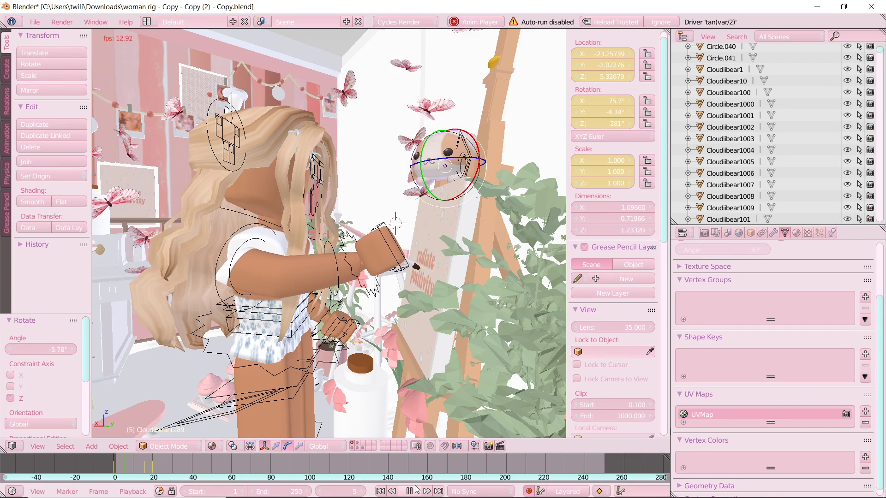
# At frame 25, rotate the upper arm 17.5° around Y, move the paintbrush 0.124 along Z and play back
pyautogui.moveTo(152, 465)
pyautogui.mouseDown()
pyautogui.moveTo(184, 463)
pyautogui.moveTo(164, 464)
pyautogui.mouseUp()
pyautogui.rightClick(216, 265)
pyautogui.moveTo(214, 265); pyautogui.dragTo(215, 278)
pyautogui.rightClick(367, 259)
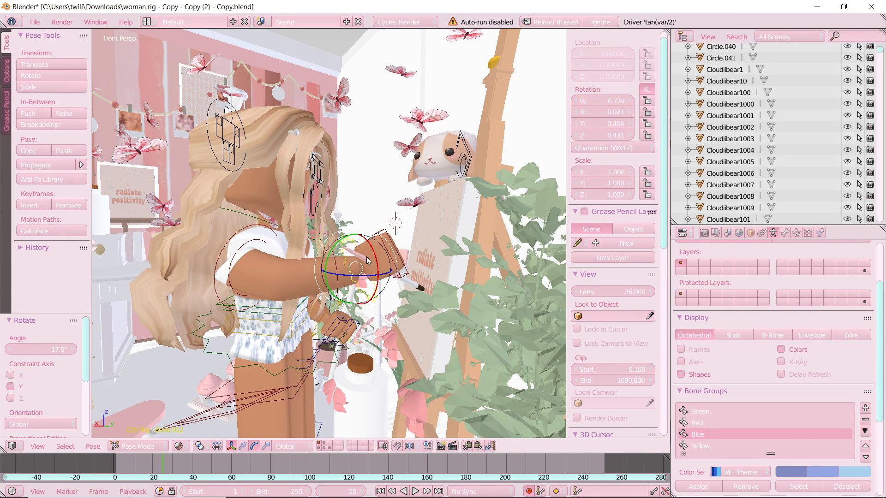
pyautogui.rightClick(412, 277)
pyautogui.click(276, 446)
pyautogui.moveTo(400, 243); pyautogui.dragTo(401, 232)
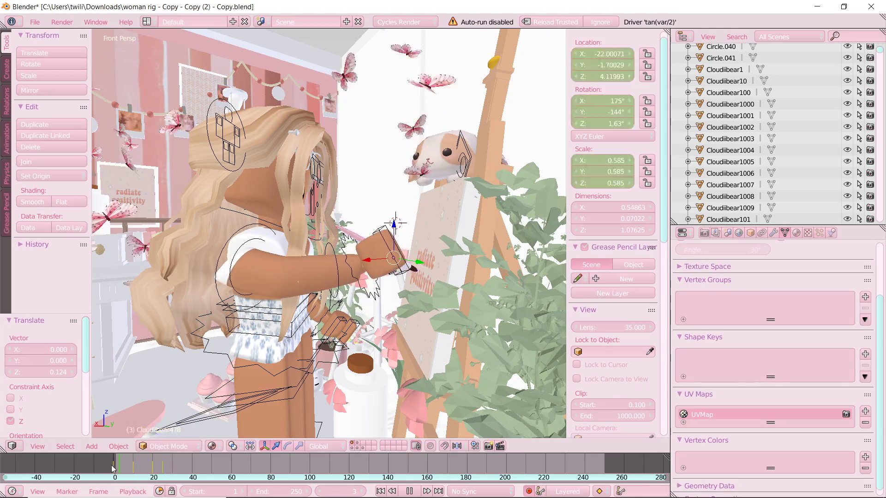
pyautogui.click(415, 491)
# Key the woman's head and hair turned around Z at frame 25 and by -7.13° at frame 10
pyautogui.hotkey('shift', 'f')
pyautogui.rightClick(329, 233)
pyautogui.hotkey('shift', 'f')
pyautogui.click(287, 447)
pyautogui.moveTo(275, 212); pyautogui.dragTo(268, 213)
pyautogui.moveTo(162, 464); pyautogui.dragTo(133, 463)
pyautogui.hotkey('shift', 'f')
pyautogui.press('w')
pyautogui.click(329, 233)
pyautogui.moveTo(282, 180); pyautogui.dragTo(293, 182)
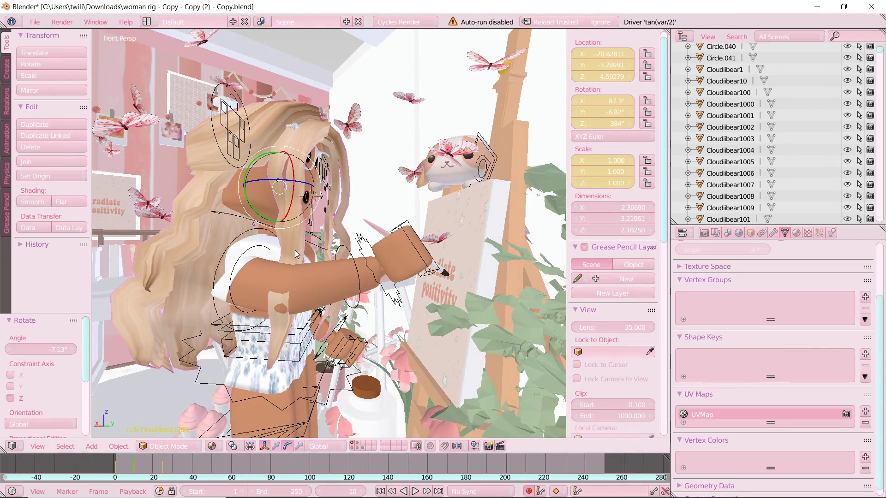
# At frame 30, turn the head and hair around Z and rotate the upper arm 34.9° around Y
pyautogui.moveTo(141, 469); pyautogui.dragTo(170, 462)
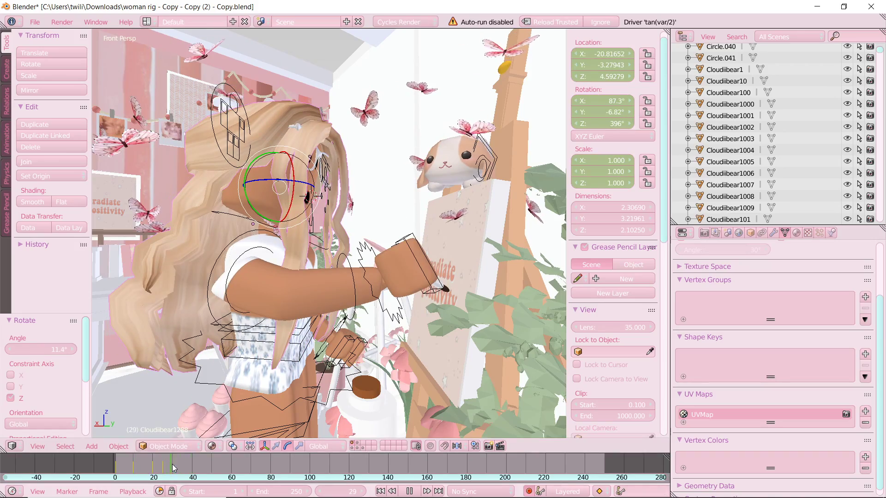
pyautogui.hotkey('shift', 'f')
pyautogui.moveTo(316, 203); pyautogui.dragTo(332, 204)
pyautogui.hotkey('shift', 'f')
pyautogui.rightClick(301, 249)
pyautogui.moveTo(244, 252); pyautogui.dragTo(253, 278)
pyautogui.rightClick(270, 240)
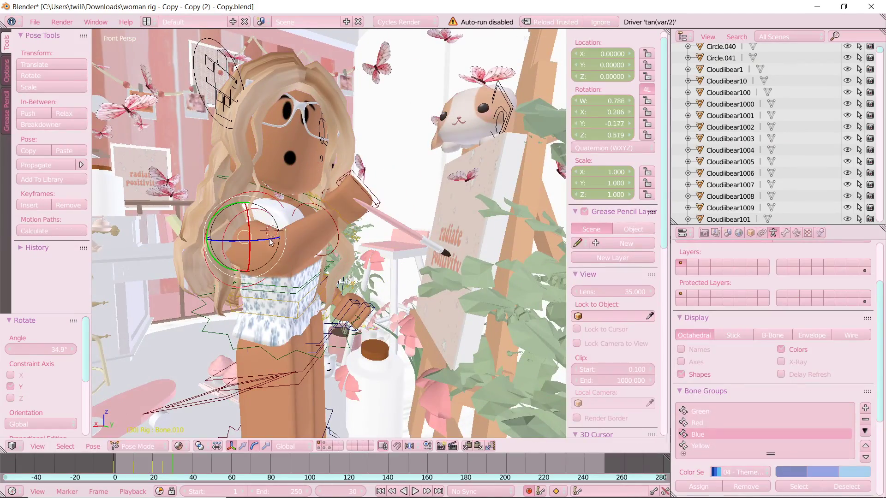
# At frame 30, move the paintbrush horizontally and 0.231 along Z back into the hand, then play back the animation
pyautogui.rightClick(423, 238)
pyautogui.moveTo(393, 236); pyautogui.dragTo(351, 237)
pyautogui.moveTo(382, 205); pyautogui.dragTo(382, 180)
pyautogui.hotkey('shift', 'f')
pyautogui.press('s')
pyautogui.click(329, 233)
pyautogui.click(381, 492)
pyautogui.click(414, 491)
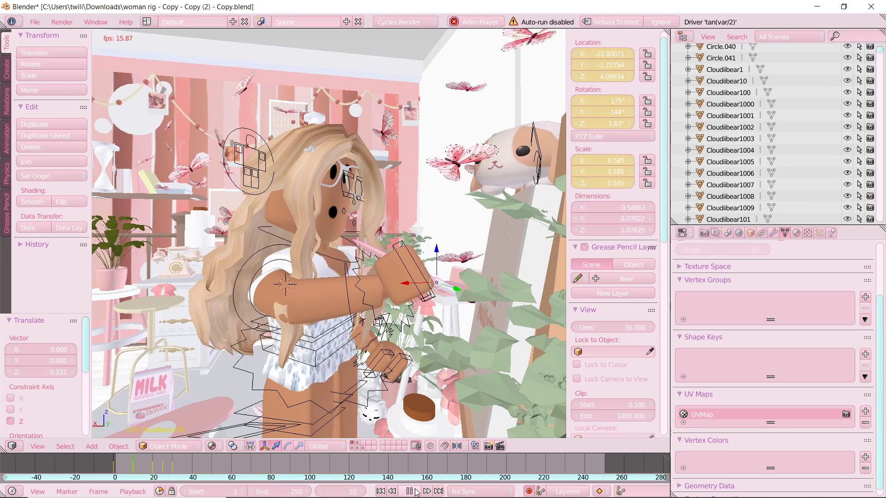
pyautogui.click(415, 491)
# At frame 34, tilt the puppy and rotate it 4.78° around Z, then play back from the start
pyautogui.rightClick(519, 154)
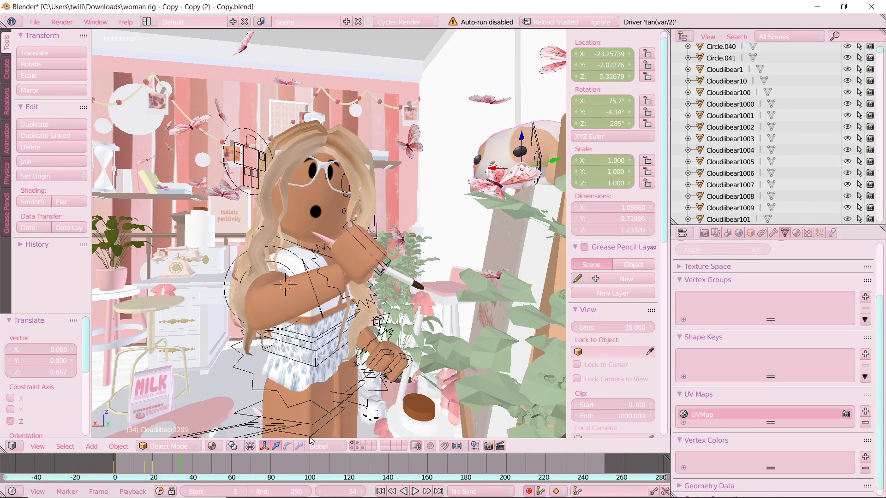
pyautogui.click(287, 446)
pyautogui.moveTo(522, 162); pyautogui.dragTo(540, 161)
pyautogui.click(380, 491)
pyautogui.click(415, 492)
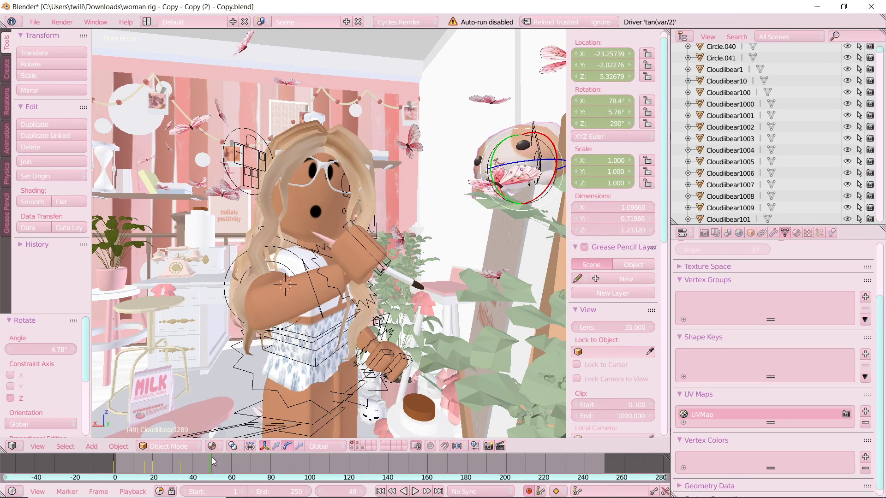
pyautogui.press('Escape')
# Near frame 9, lower the original butterfly cluster and raise the duplicated cluster 0.898 along Z
pyautogui.rightClick(240, 342)
pyautogui.moveTo(116, 465); pyautogui.dragTo(129, 465)
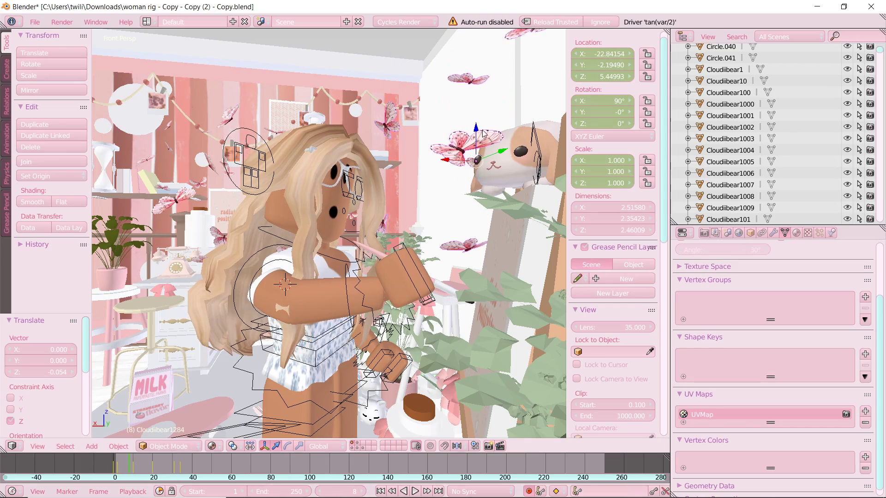
pyautogui.click(480, 121)
pyautogui.moveTo(476, 124); pyautogui.dragTo(477, 161)
pyautogui.rightClick(217, 157)
pyautogui.moveTo(260, 156); pyautogui.dragTo(262, 144)
pyautogui.moveTo(128, 466); pyautogui.dragTo(118, 465)
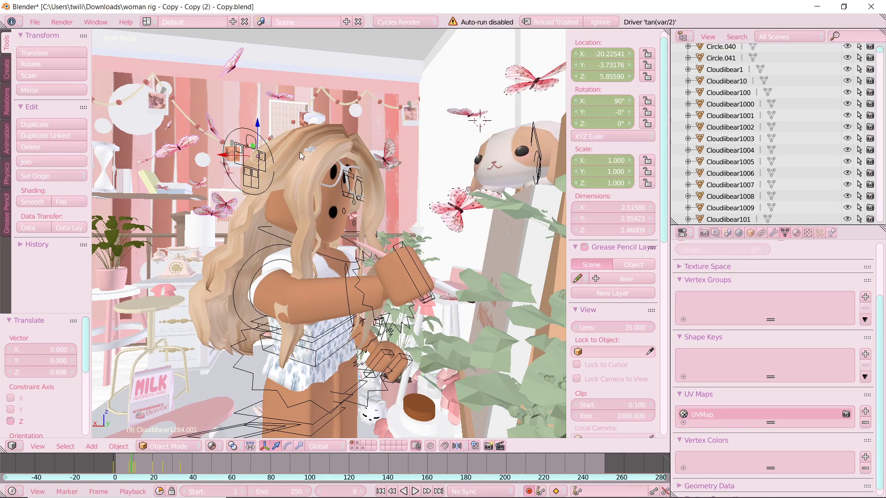
# Key the original butterfly cluster shifted 0.230 along X and play back the animation
pyautogui.rightClick(455, 198)
pyautogui.moveTo(508, 89); pyautogui.dragTo(496, 89)
pyautogui.click(392, 492)
pyautogui.click(415, 491)
pyautogui.click(415, 492)
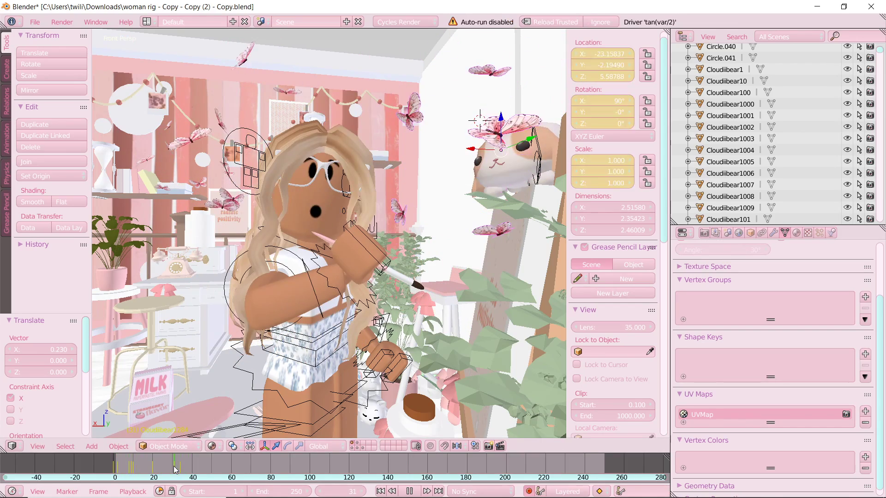
# Around frame 27, select the paintbrush and move it back into the hand, including 0.127 along Z
pyautogui.moveTo(174, 465); pyautogui.dragTo(165, 465)
pyautogui.rightClick(415, 295)
pyautogui.moveTo(374, 286); pyautogui.dragTo(363, 285)
pyautogui.moveTo(362, 285); pyautogui.dragTo(356, 327, button='middle')
pyautogui.scroll(4, 356, 327)
pyautogui.moveTo(354, 326); pyautogui.dragTo(490, 223)
# At frame 20, move the paintbrush horizontally toward the hand and raise it 0.114 along Z
pyautogui.click(153, 466)
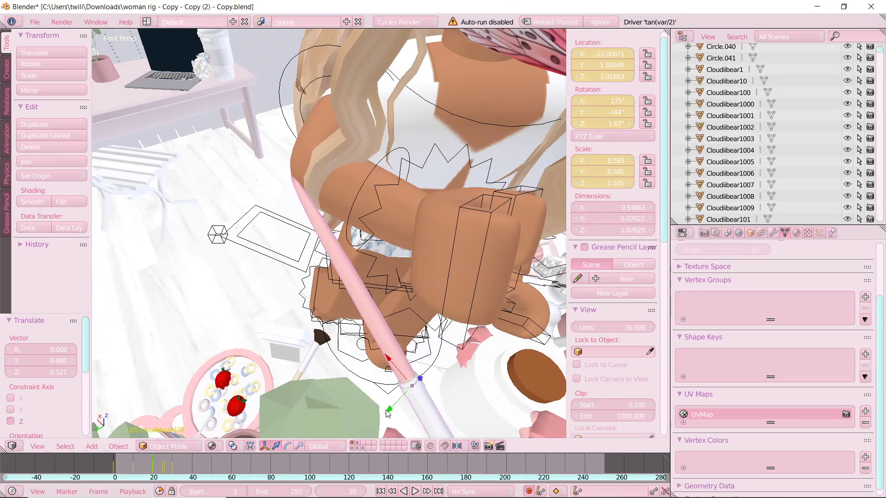
pyautogui.moveTo(390, 406); pyautogui.dragTo(494, 323)
pyautogui.moveTo(517, 283); pyautogui.dragTo(524, 249)
pyautogui.hotkey('shift', 'f')
pyautogui.click(329, 233)
pyautogui.press('Right')
pyautogui.hotkey('shift', 'f')
pyautogui.click(329, 234)
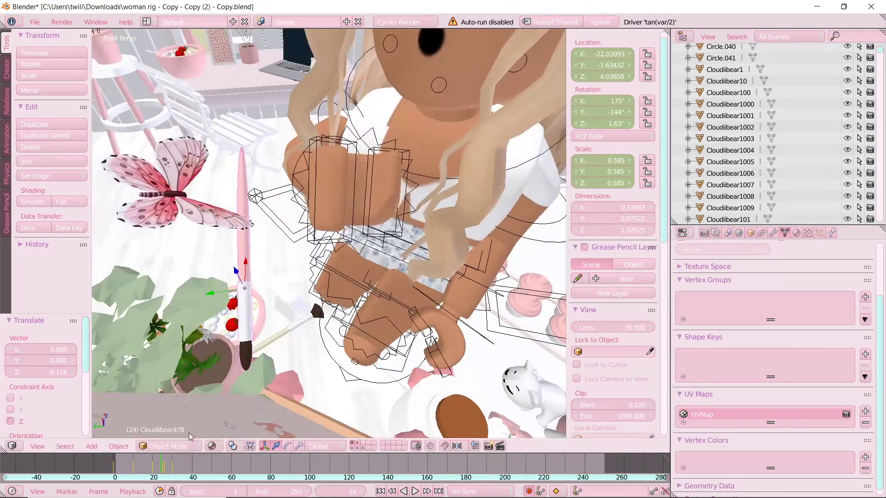
# Through frame 24, shift the paintbrush into the hand, including 0.532 along Y, and raise it along Z
pyautogui.press('Right')
pyautogui.moveTo(275, 292); pyautogui.dragTo(319, 292)
pyautogui.moveTo(342, 269); pyautogui.dragTo(344, 276)
pyautogui.press('Right')
pyautogui.press('Right')
pyautogui.moveTo(244, 294); pyautogui.dragTo(356, 272)
pyautogui.moveTo(379, 254); pyautogui.dragTo(383, 231)
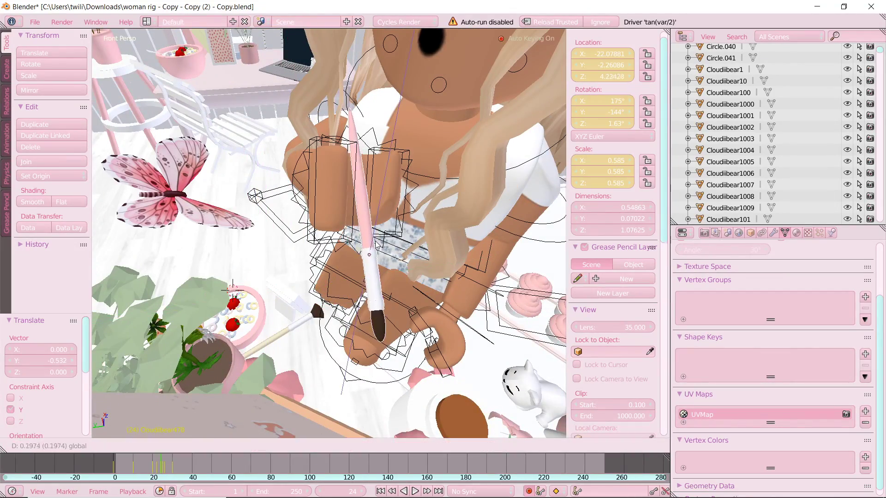
# On the frames up to 26, shift the paintbrush horizontally and 0.104 along Z into the hand, then play back the animation
pyautogui.press('Right')
pyautogui.moveTo(242, 283); pyautogui.dragTo(346, 260)
pyautogui.moveTo(372, 241); pyautogui.dragTo(373, 201)
pyautogui.press('Right')
pyautogui.press('Right')
pyautogui.hotkey('shift', 'f')
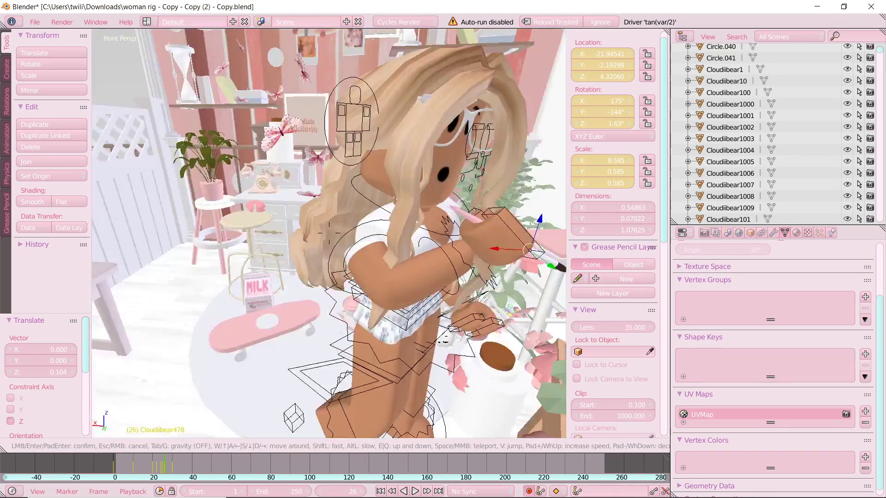
pyautogui.click(329, 233)
pyautogui.click(416, 492)
pyautogui.click(411, 491)
# Delete the unwanted butterflies, and at frame 0 move the duplicated butterfly cluster 2.365 along X
pyautogui.press('Delete')
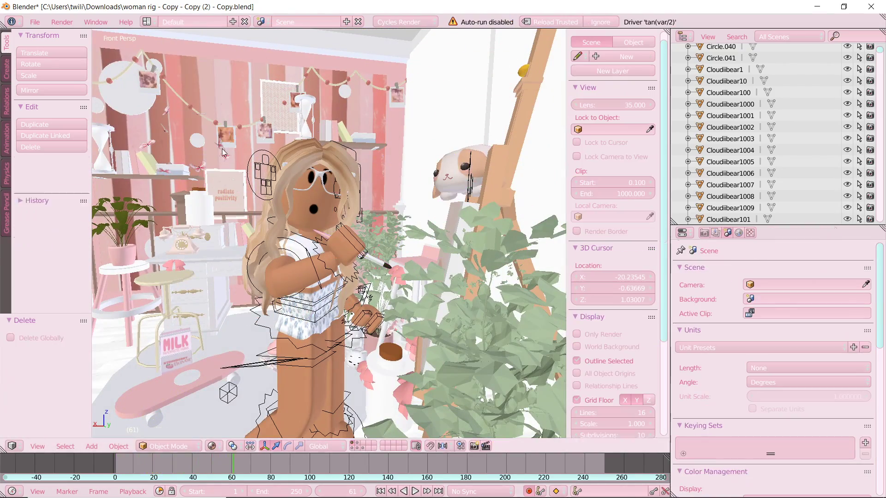
pyautogui.hotkey('shift', 'f')
pyautogui.click(329, 234)
pyautogui.rightClick(331, 212)
pyautogui.press('g')
pyautogui.click(450, 217)
pyautogui.hotkey('shift', 'f')
pyautogui.click(329, 233)
pyautogui.moveTo(401, 342); pyautogui.dragTo(384, 356)
pyautogui.hotkey('shift', 'f')
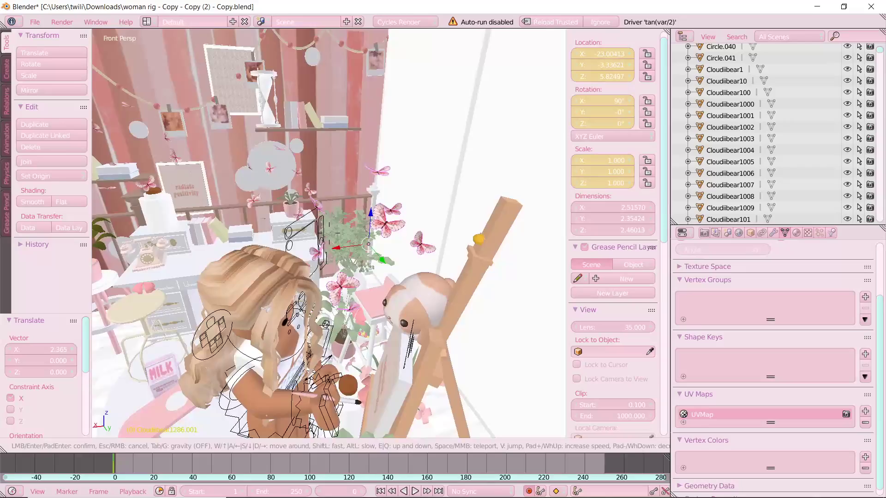
# Place another butterfly cluster above the shelves behind the woman and rotate it 44.4° around Z
pyautogui.click(329, 234)
pyautogui.moveTo(364, 166); pyautogui.dragTo(363, 156)
pyautogui.click(130, 153)
pyautogui.press('r')
pyautogui.press('z')
pyautogui.click(139, 184)
# At frame 20, move the rotated butterfly cluster along Z, shift the easel-side cluster 0.702 along Z, and play back
pyautogui.click(153, 463)
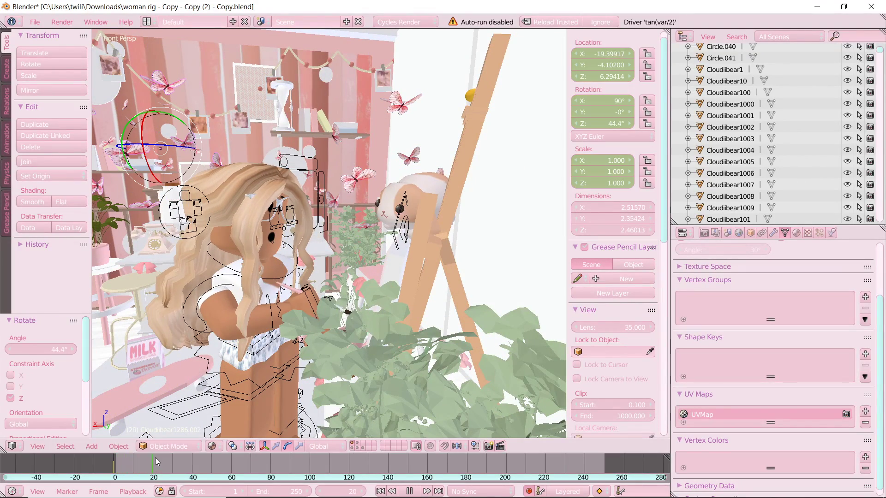
pyautogui.press('g')
pyautogui.press('z')
pyautogui.click(152, 203)
pyautogui.rightClick(358, 177)
pyautogui.press('g')
pyautogui.press('z')
pyautogui.click(392, 491)
pyautogui.click(392, 491)
pyautogui.click(414, 492)
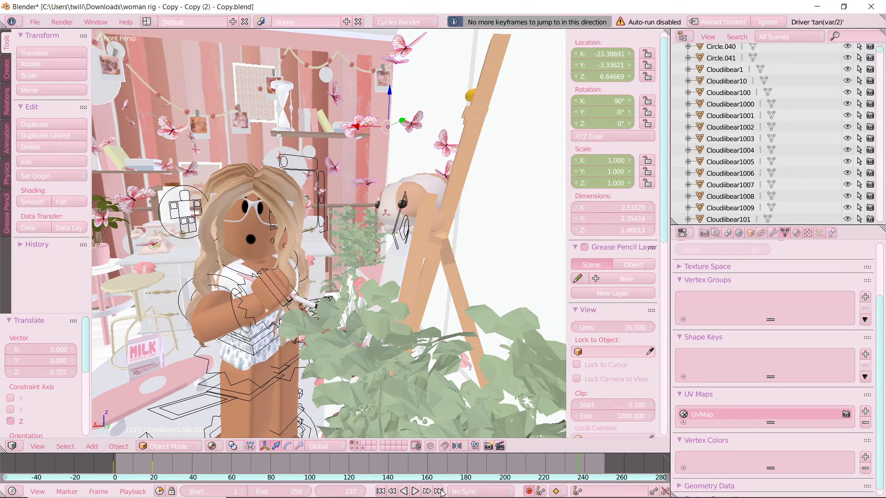
# Shift the rotated butterfly cluster 0.828 along Z and review the animation from different viewpoints
pyautogui.click(410, 491)
pyautogui.click(392, 492)
pyautogui.click(392, 491)
pyautogui.click(415, 491)
pyautogui.click(412, 491)
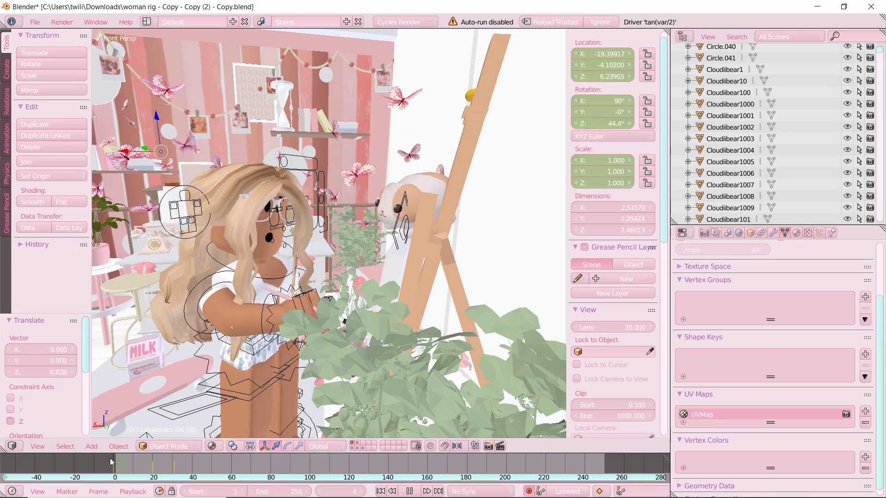
pyautogui.hotkey('shift', 'f')
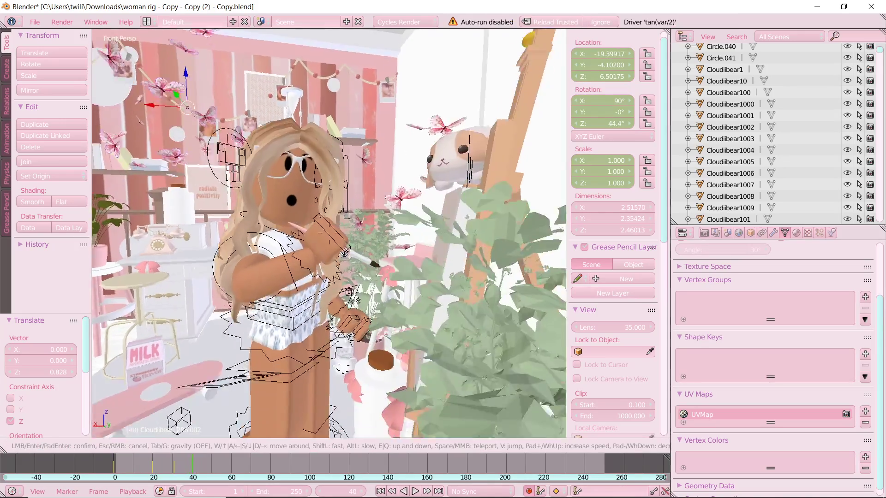
pyautogui.click(328, 234)
pyautogui.click(392, 492)
pyautogui.hotkey('shift', 'f')
pyautogui.click(328, 233)
pyautogui.click(417, 494)
pyautogui.click(417, 494)
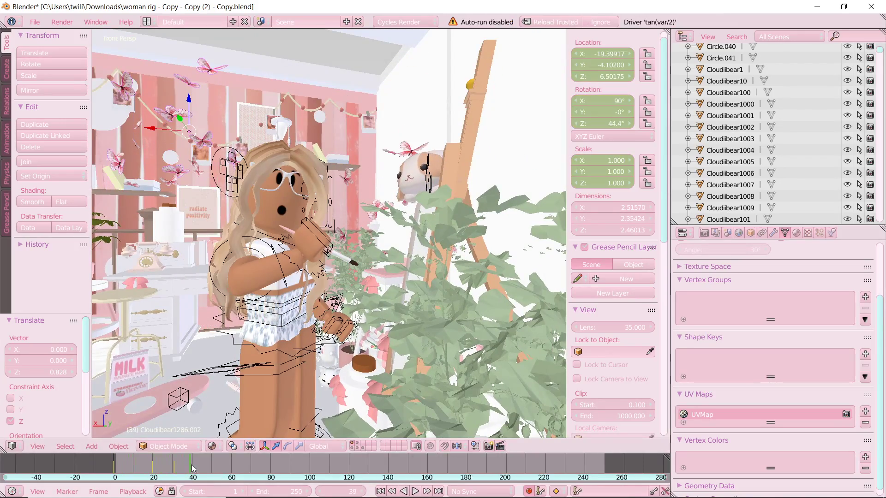
# At frame 40, rotate the painting arm's upper bone -29.8° around Y so the hand drops beside the body
pyautogui.click(287, 446)
pyautogui.hotkey('shift', 'f')
pyautogui.click(328, 233)
pyautogui.rightClick(308, 322)
pyautogui.hotkey('ctrl', 'z')
pyautogui.rightClick(295, 324)
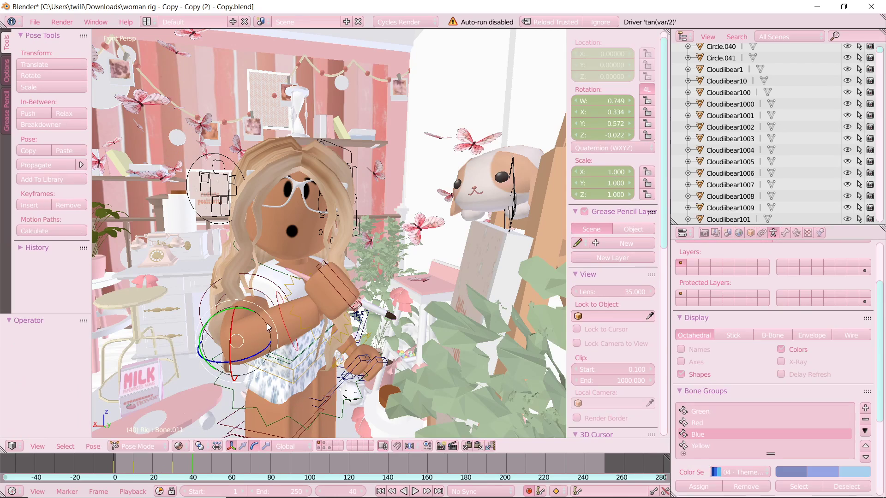
pyautogui.moveTo(245, 320); pyautogui.dragTo(257, 304)
pyautogui.click(274, 287)
pyautogui.press('r')
pyautogui.press('y')
pyautogui.click(303, 399)
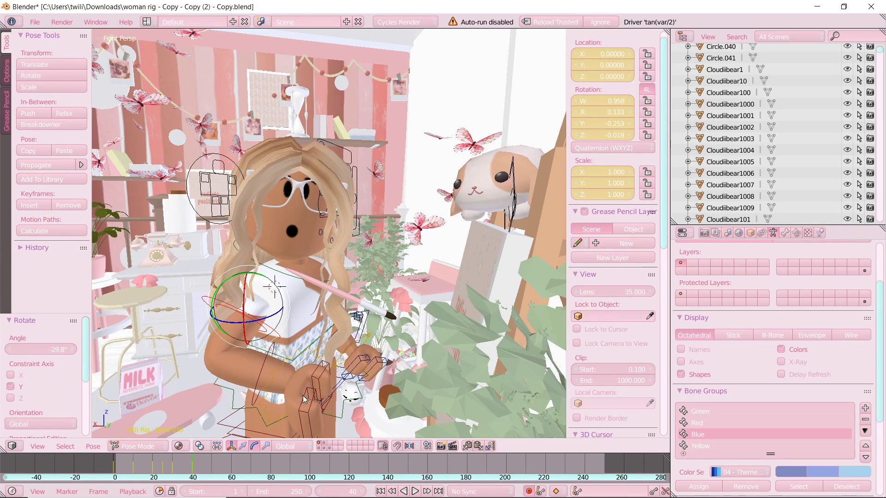
# Move the paintbrush straight down out of the woman's hand
pyautogui.rightClick(356, 303)
pyautogui.click(276, 446)
pyautogui.moveTo(363, 268); pyautogui.dragTo(361, 434)
# At frame 50, rotate the upper arm 9.52° to lift the hand
pyautogui.moveTo(162, 468); pyautogui.dragTo(213, 469)
pyautogui.rightClick(262, 328)
pyautogui.click(254, 446)
pyautogui.moveTo(273, 334); pyautogui.dragTo(279, 282)
pyautogui.moveTo(212, 469); pyautogui.dragTo(224, 469)
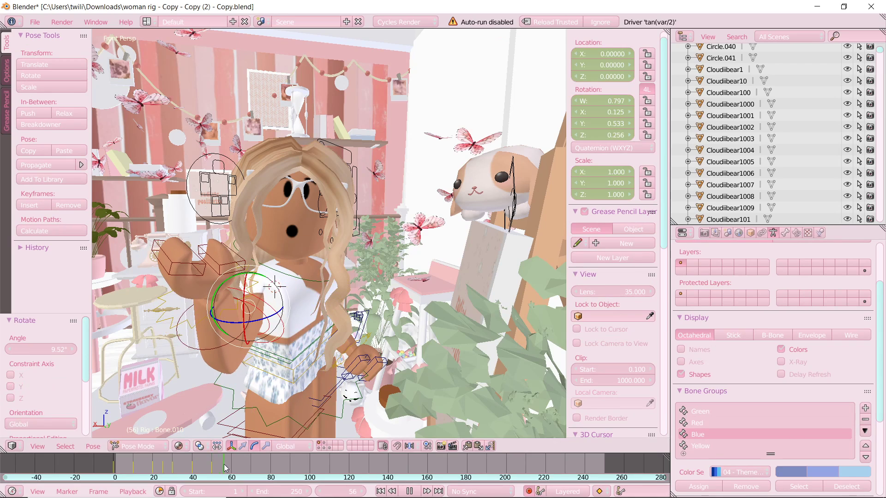
# At frame 60, rotate the forearm bone around Y to swing the hand outward, then play back the animation
pyautogui.rightClick(221, 343)
pyautogui.moveTo(217, 329); pyautogui.dragTo(276, 312)
pyautogui.moveTo(269, 277); pyautogui.dragTo(151, 349)
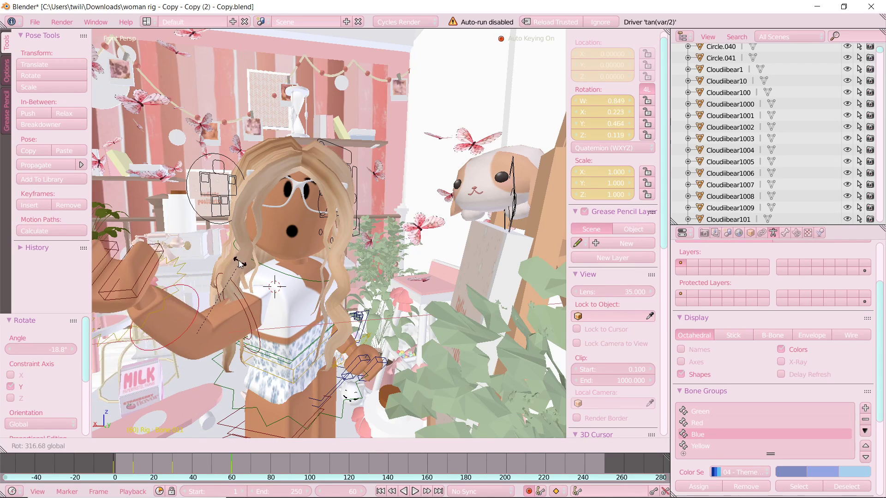
pyautogui.moveTo(239, 262); pyautogui.dragTo(233, 272)
pyautogui.click(414, 492)
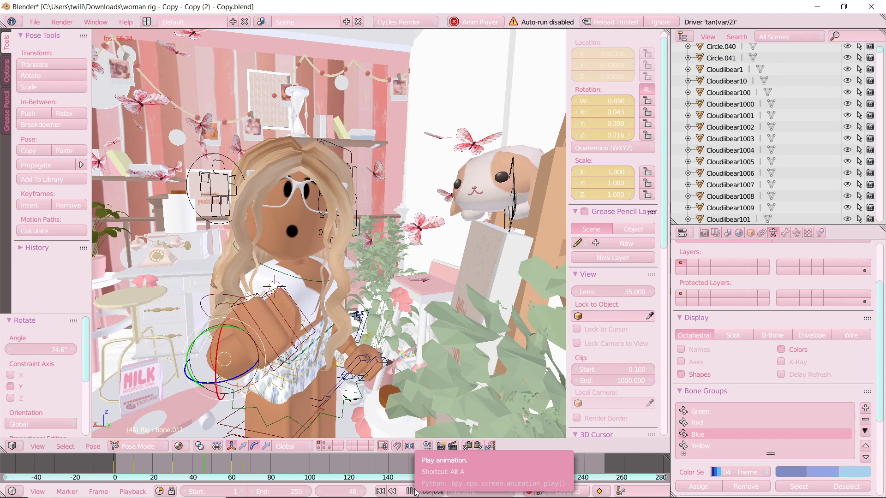
pyautogui.click(415, 491)
# Rotate the forearm 9.55° around Y at frame 60, then rotate it around X at frame 63
pyautogui.press('r')
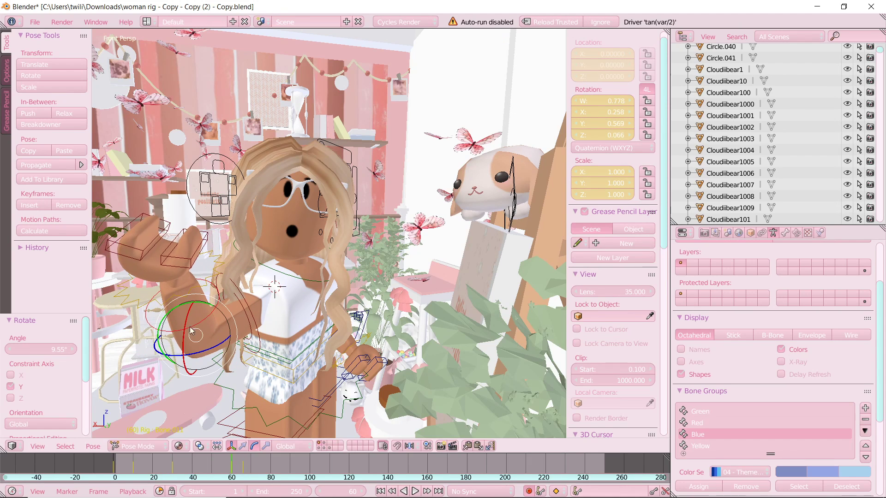
pyautogui.moveTo(185, 327); pyautogui.dragTo(183, 320)
pyautogui.moveTo(234, 465); pyautogui.dragTo(237, 465)
pyautogui.press('r')
pyautogui.click(186, 335)
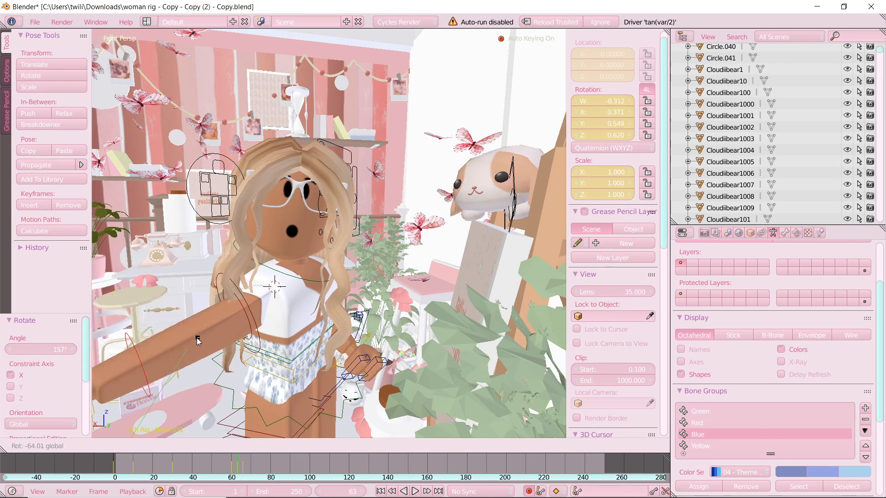
pyautogui.click(194, 337)
# Near frame 65, rotate the forearm -47.2° around Y and play the animation from the start
pyautogui.moveTo(240, 465); pyautogui.dragTo(242, 465)
pyautogui.press('r')
pyautogui.press('y')
pyautogui.moveTo(236, 314); pyautogui.dragTo(240, 335)
pyautogui.click(380, 492)
pyautogui.click(417, 492)
pyautogui.click(418, 491)
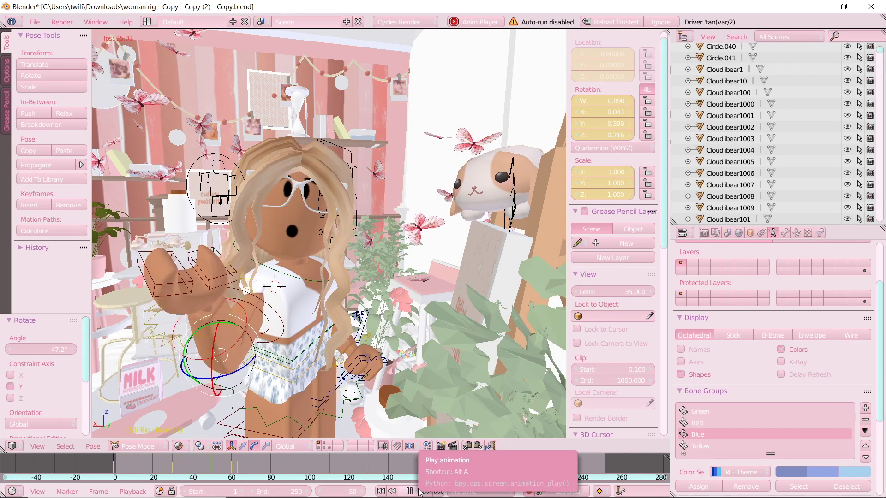
# At frame 70, fine-tune the raised forearm's rotation around Y by small amounts, including 3.12°, and play back from frame 0
pyautogui.click(263, 465)
pyautogui.moveTo(263, 462); pyautogui.dragTo(251, 463)
pyautogui.moveTo(184, 328); pyautogui.dragTo(182, 328)
pyautogui.click(180, 323)
pyautogui.moveTo(183, 324); pyautogui.dragTo(183, 319)
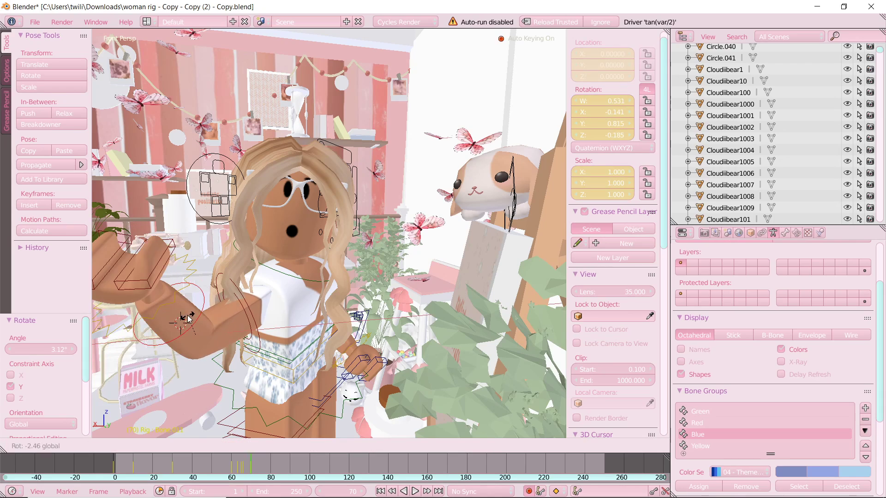
pyautogui.click(114, 463)
pyautogui.click(415, 492)
pyautogui.click(415, 492)
# Lower the easel-side butterfly cluster along Z, then lower the rotated cluster at frame 60
pyautogui.rightClick(427, 122)
pyautogui.moveTo(439, 99); pyautogui.dragTo(439, 118)
pyautogui.rightClick(198, 109)
pyautogui.click(192, 465)
pyautogui.click(231, 465)
pyautogui.moveTo(179, 144); pyautogui.dragTo(182, 206)
# At frame 60, shift the easel-side butterfly cluster -0.810 along Z and lower the butterflies behind the woman further
pyautogui.rightClick(427, 121)
pyautogui.moveTo(441, 39); pyautogui.dragTo(440, 62)
pyautogui.rightClick(203, 171)
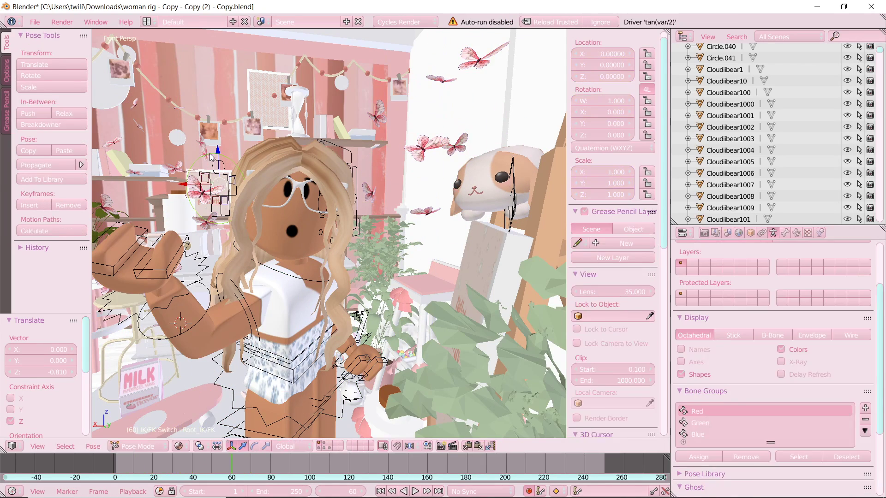
pyautogui.rightClick(147, 182)
pyautogui.moveTo(155, 116); pyautogui.dragTo(155, 190)
# At frame 70, raise the easel-side butterfly cluster 0.626 along Z
pyautogui.click(251, 469)
pyautogui.rightClick(426, 131)
pyautogui.moveTo(445, 108); pyautogui.dragTo(445, 72)
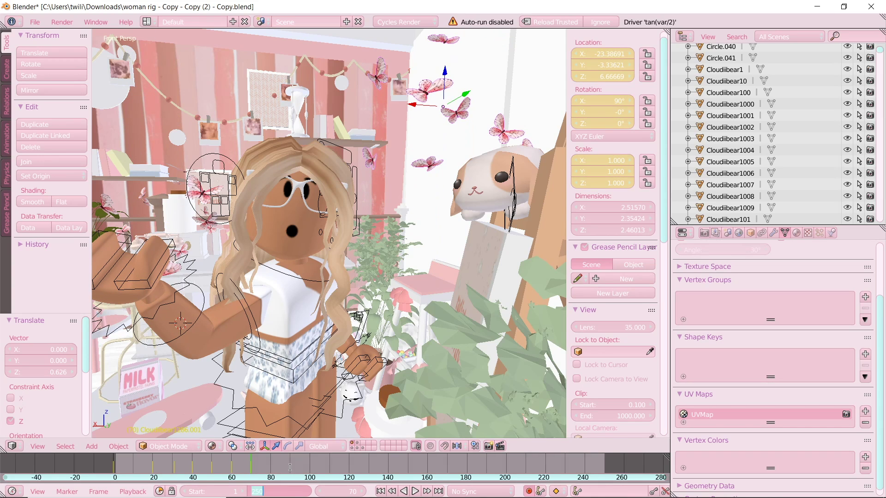
# Try an animation end frame of 200, then set the end frame to 70
pyautogui.write('70')
pyautogui.press('Return')
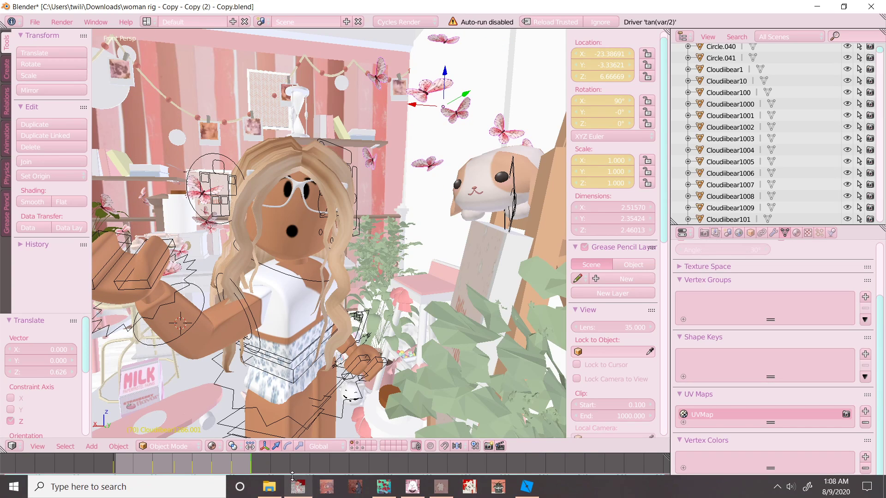
pyautogui.click(280, 491)
pyautogui.write('20')
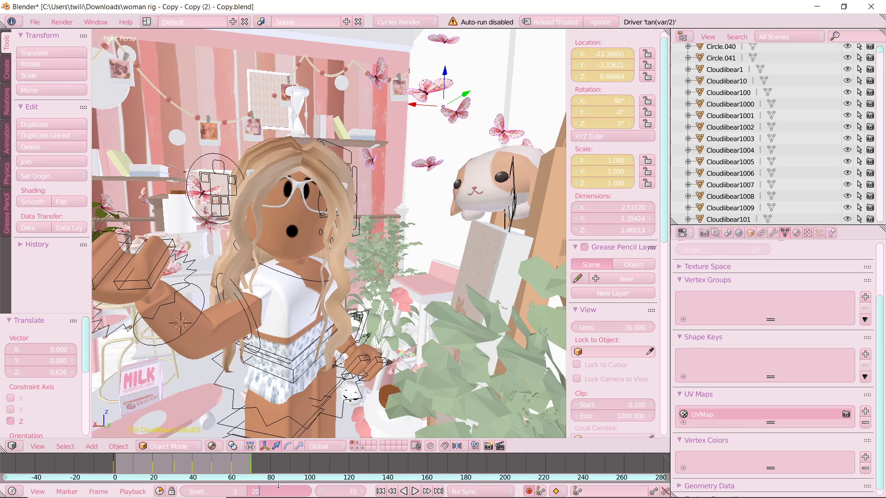
pyautogui.write('0')
pyautogui.press('Return')
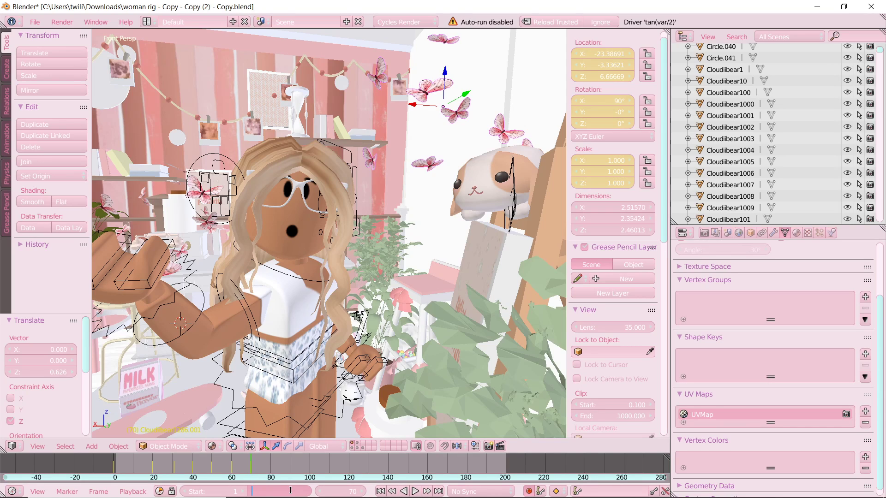
pyautogui.press('Return')
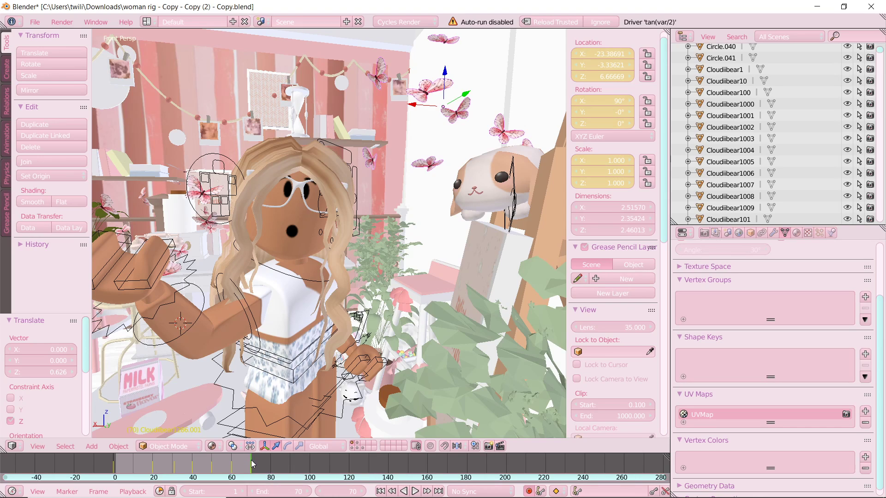
# Turn off automatic keyframing, play back the 70-frame animation, and return to frame 0
pyautogui.click(529, 492)
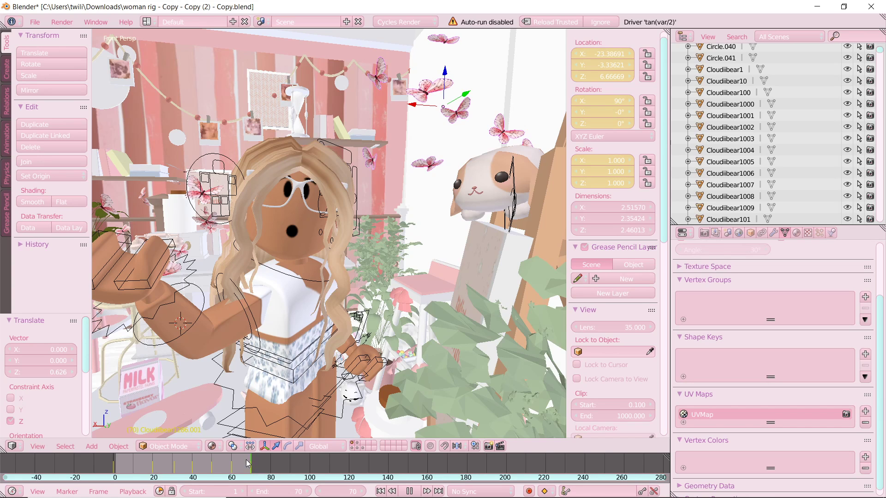
pyautogui.press('Escape')
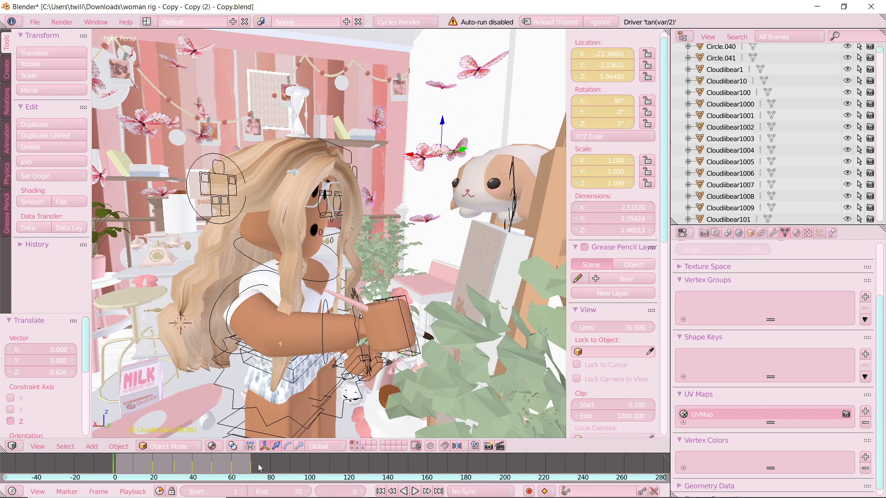
pyautogui.click(416, 492)
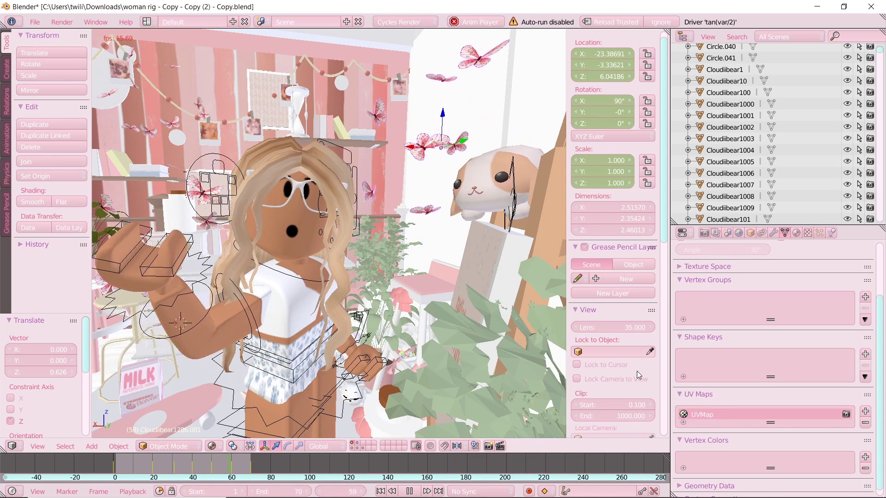
pyautogui.hotkey('alt', 'a')
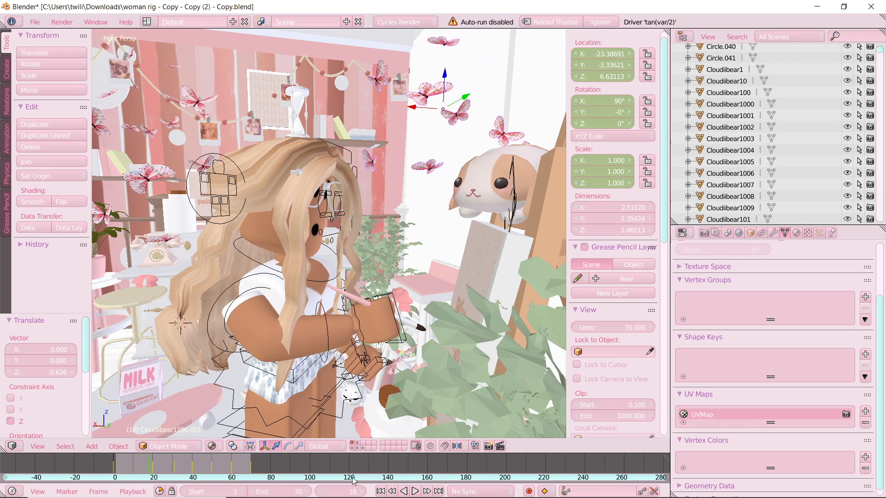
pyautogui.moveTo(141, 469); pyautogui.dragTo(114, 467)
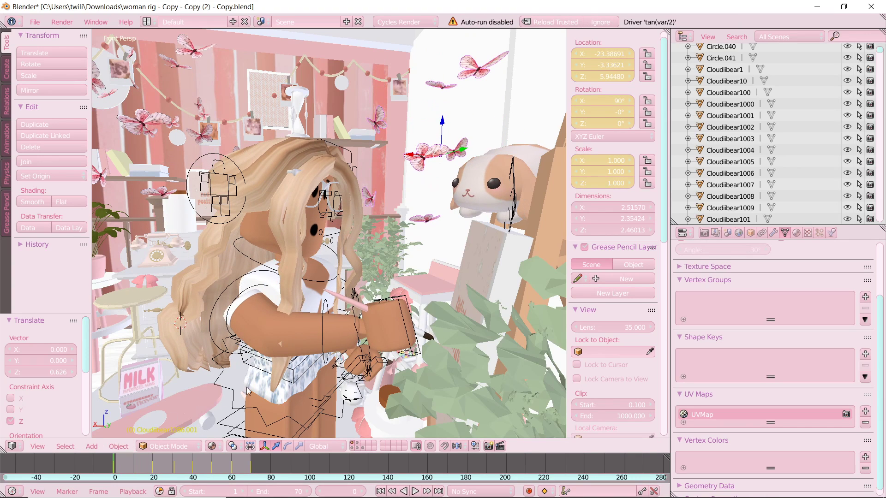
# Select the painting arm's bones on the woman rig, then switch the rig from Pose Mode to Object Mode
pyautogui.rightClick(323, 315)
pyautogui.hotkey('ctrl', 'Tab')
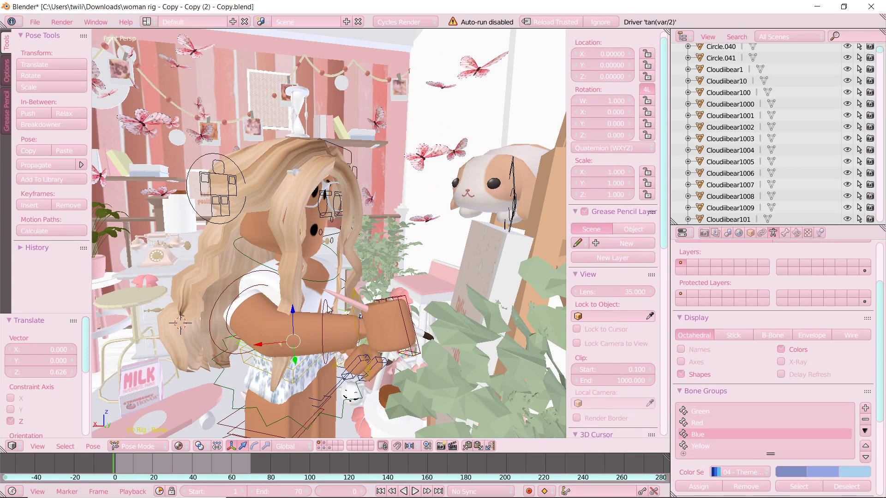
pyautogui.rightClick(328, 309)
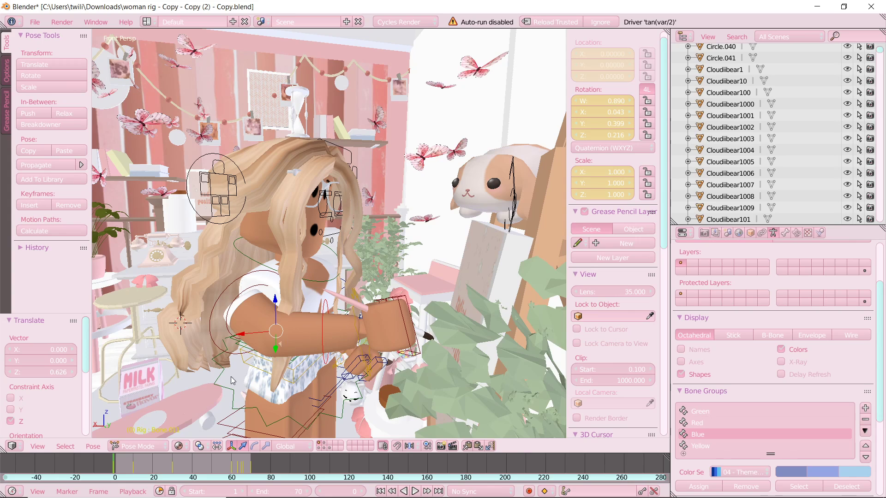
pyautogui.click(156, 450)
pyautogui.click(151, 434)
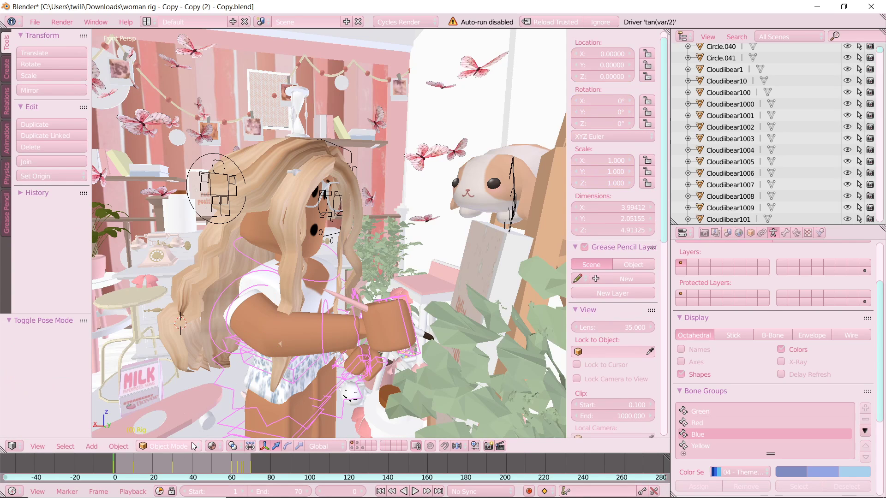
pyautogui.click(156, 446)
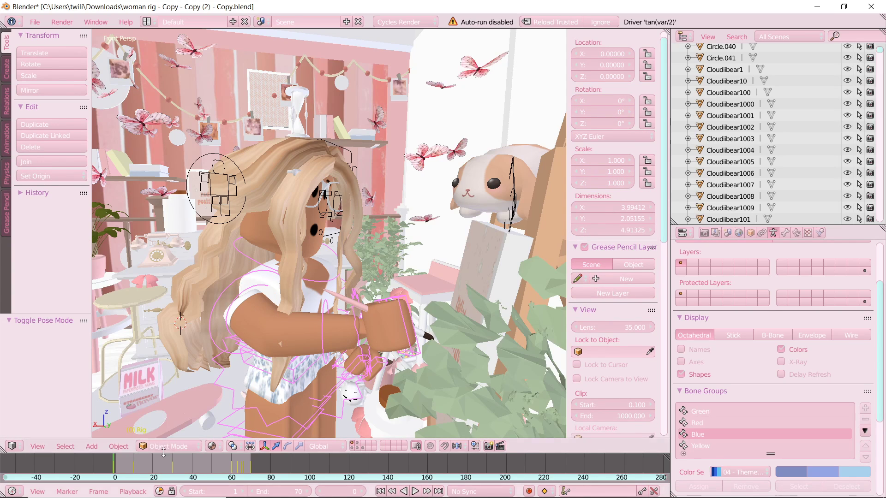
# Add a camera to the scene and look through it
pyautogui.click(92, 446)
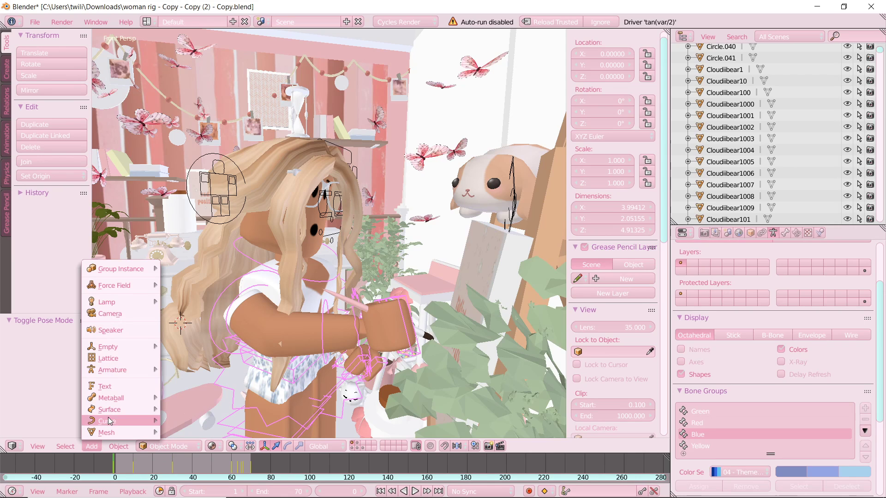
pyautogui.click(108, 314)
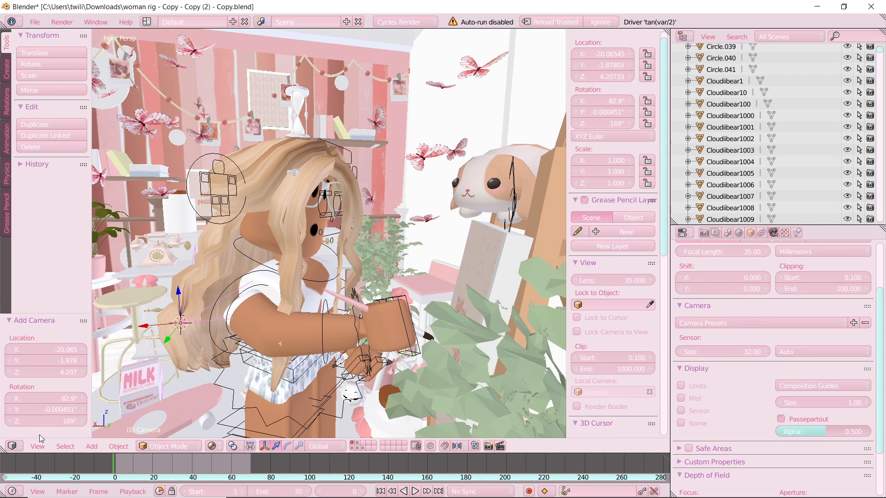
pyautogui.click(37, 446)
pyautogui.click(55, 406)
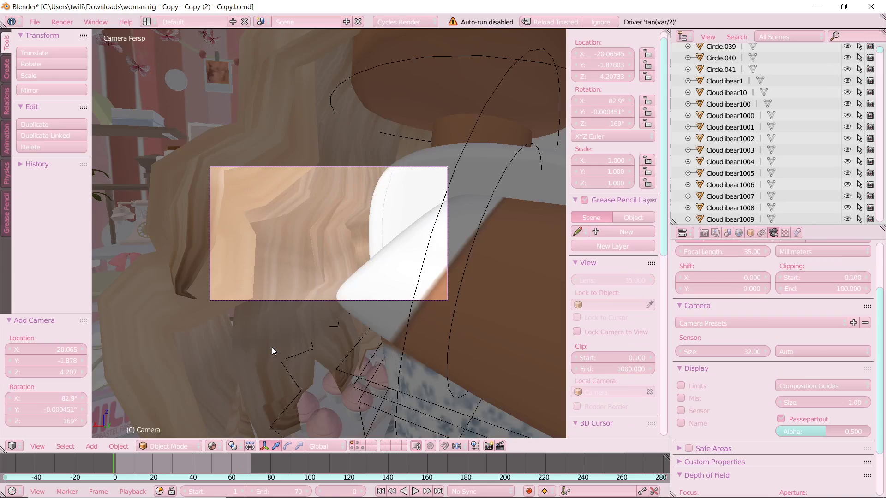
# Fly the camera back to frame the woman and easel, placing it at about X -18.87, Y 3.60, Z 4.82
pyautogui.hotkey('shift', 'f')
pyautogui.press('s')
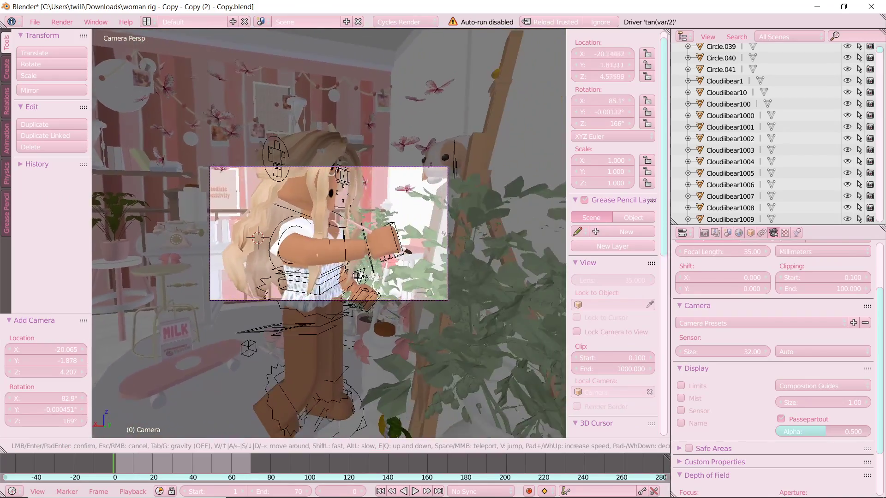
pyautogui.press('s')
pyautogui.press('a')
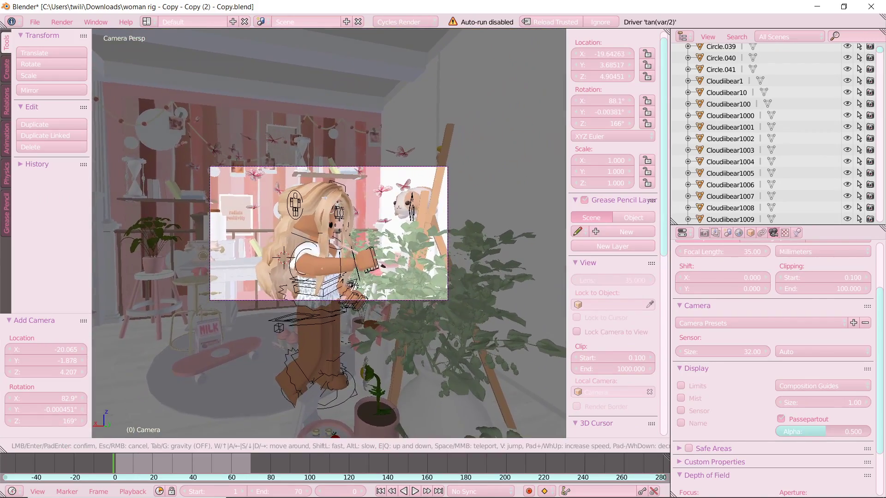
pyautogui.press('q')
pyautogui.press('a')
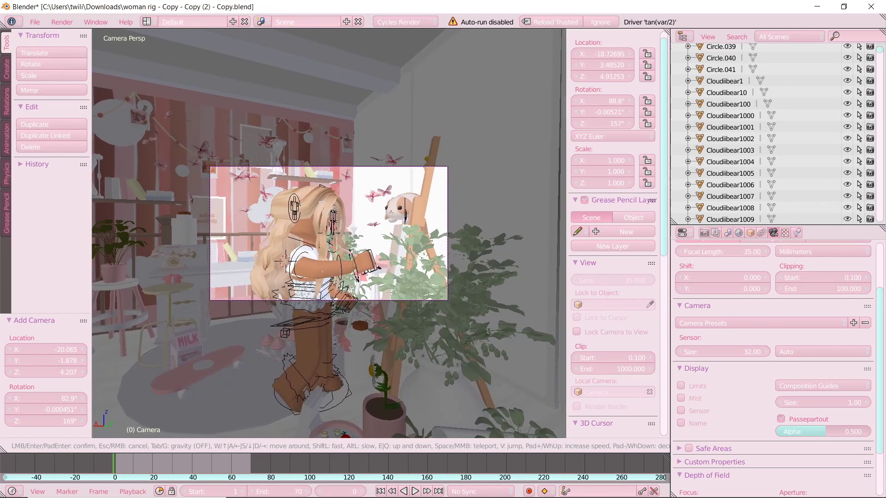
pyautogui.press('w')
pyautogui.press('q')
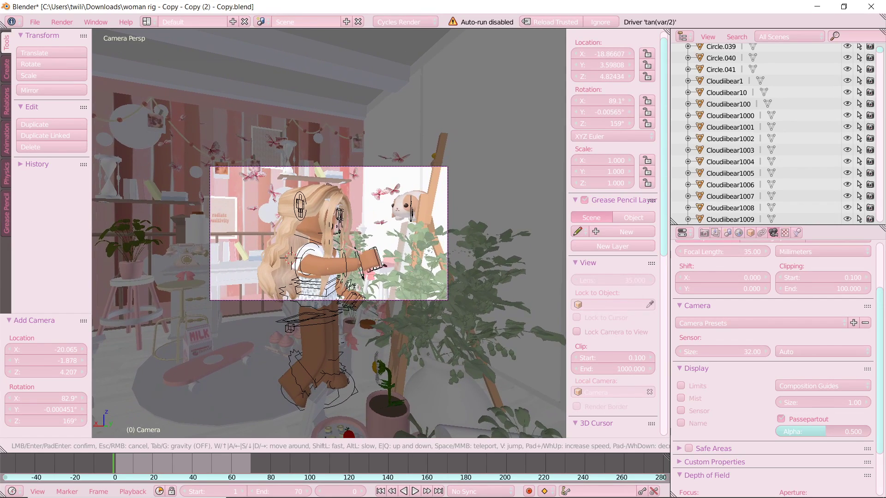
pyautogui.click(330, 237)
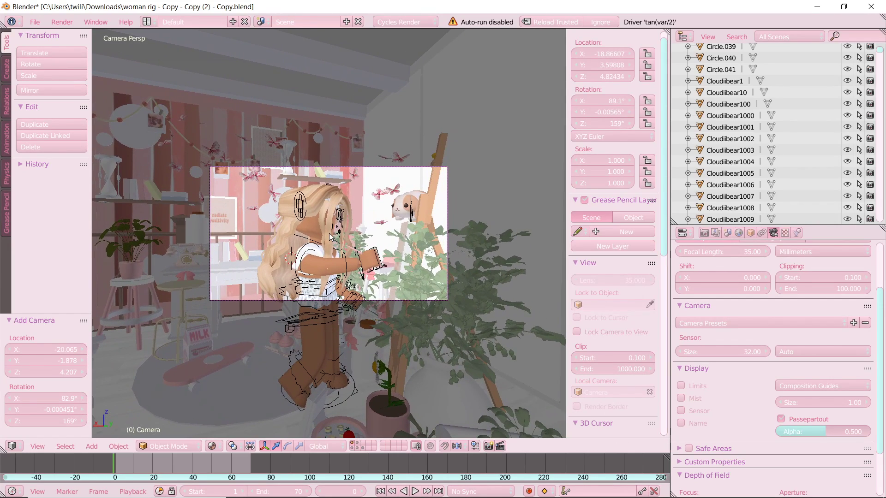
# Turn on automatic keyframing, preview the animation through the camera, then select the camera and return to frame 0
pyautogui.click(530, 492)
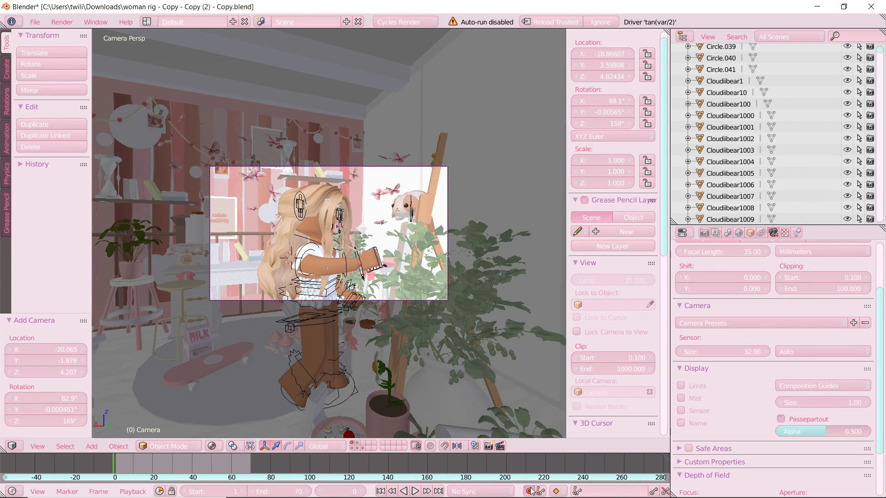
pyautogui.click(416, 491)
pyautogui.rightClick(449, 196)
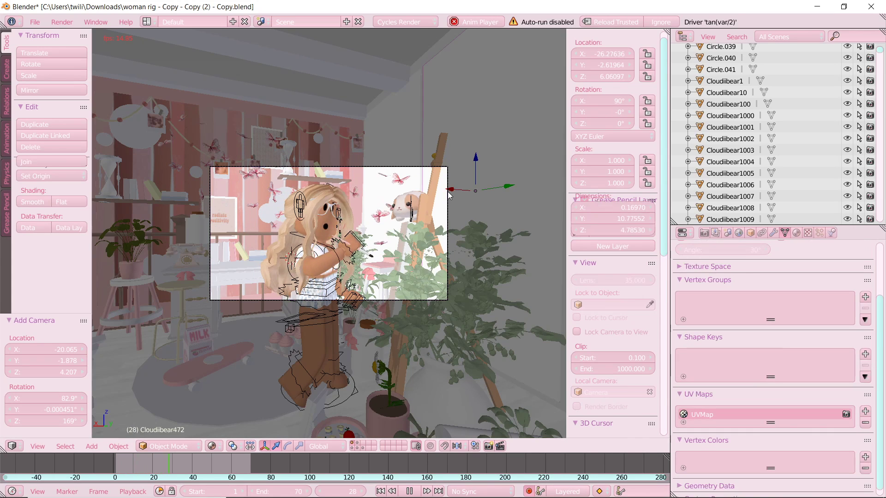
pyautogui.hotkey('alt', 'a')
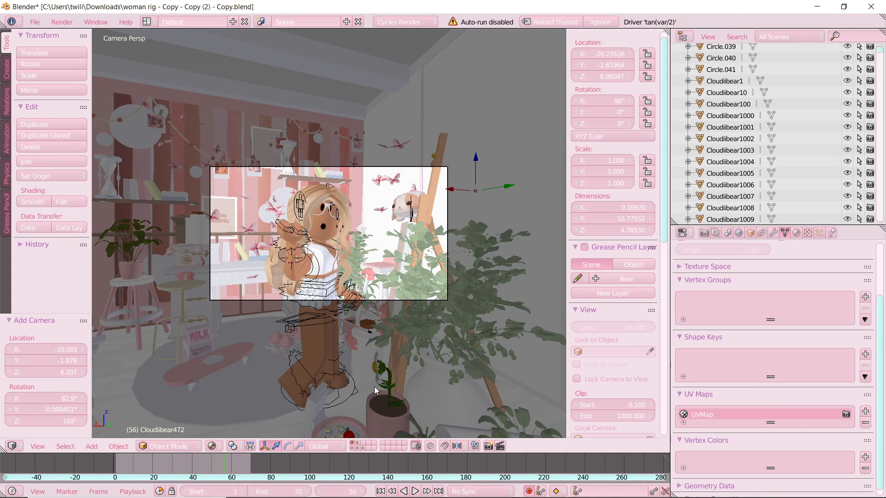
pyautogui.rightClick(414, 173)
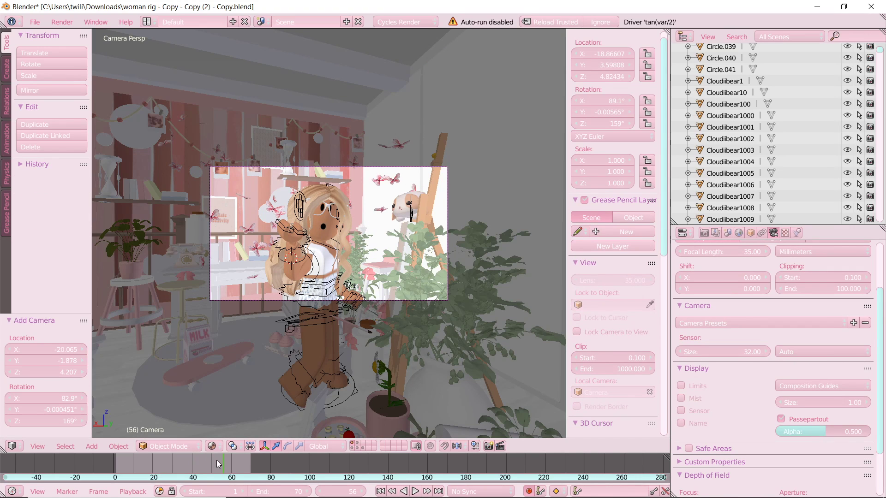
pyautogui.moveTo(217, 461); pyautogui.dragTo(115, 461)
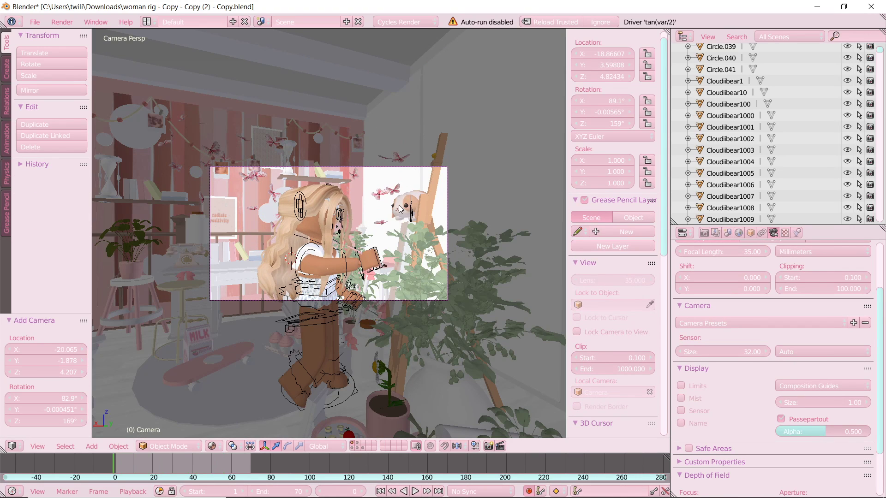
# Key the camera aimed toward the desk at frame 0 and turned slightly toward the woman at frame 15
pyautogui.hotkey('alt', 'a')
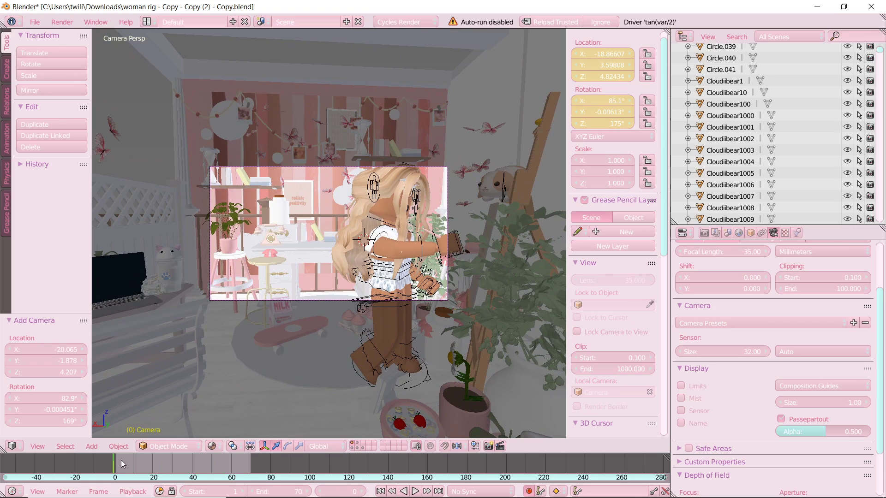
pyautogui.hotkey('alt', 'a')
pyautogui.hotkey('shift', 'f')
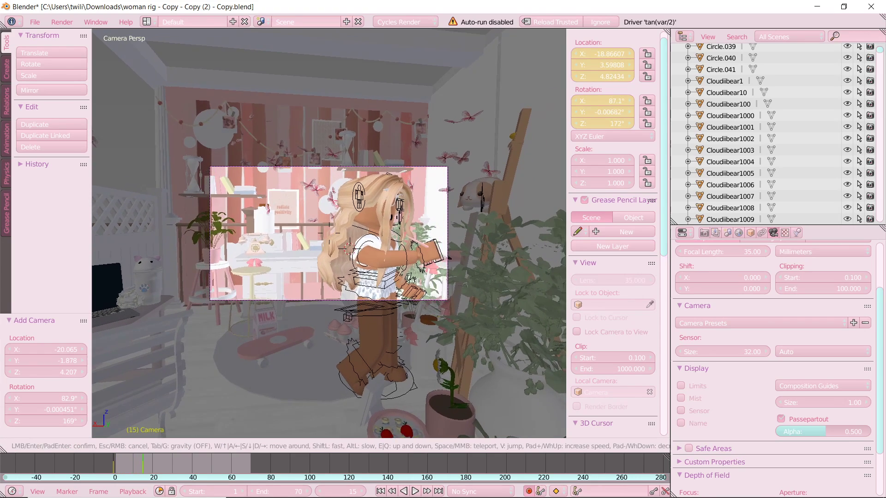
pyautogui.click(329, 238)
pyautogui.moveTo(150, 465); pyautogui.dragTo(106, 466)
# Key three further camera turns along the timeline, following the woman until she is centred in the frame as she waves
pyautogui.hotkey('shift', 'f')
pyautogui.click(327, 247)
pyautogui.hotkey('shift', 'f')
pyautogui.click(329, 233)
pyautogui.hotkey('shift', 'f')
pyautogui.click(325, 255)
# Play back the keyed camera animation, then return to frame 1
pyautogui.click(414, 491)
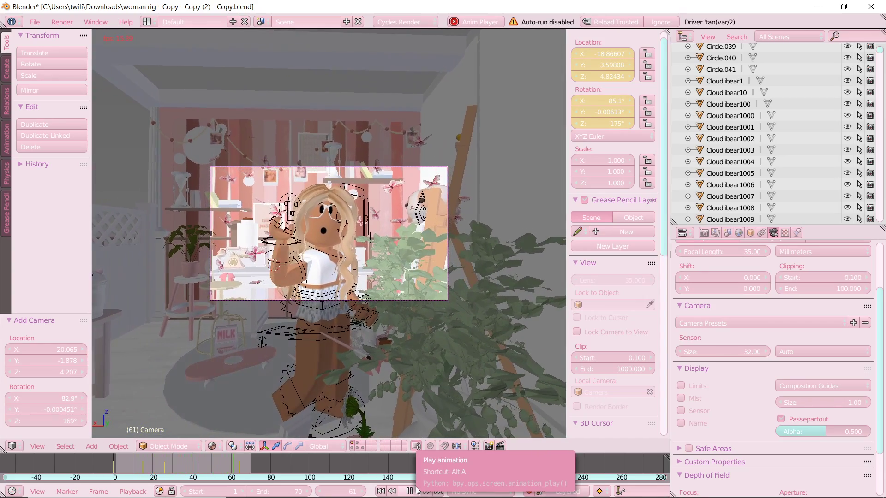
pyautogui.click(417, 491)
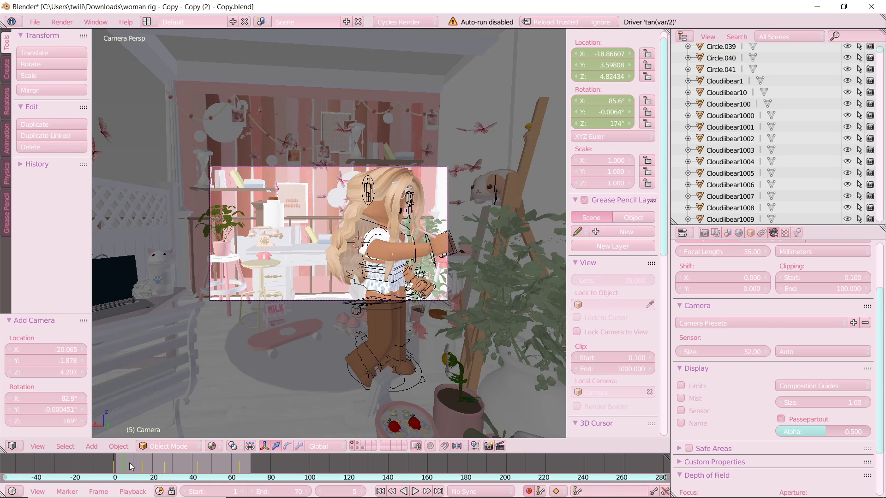
pyautogui.click(115, 466)
# Switch the viewport to Rendered shading and enlarge the camera frame
pyautogui.click(212, 447)
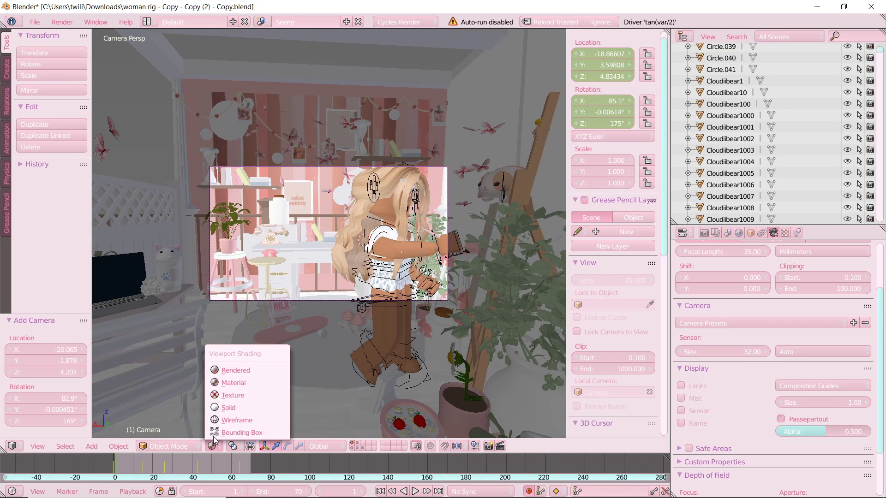
pyautogui.click(236, 371)
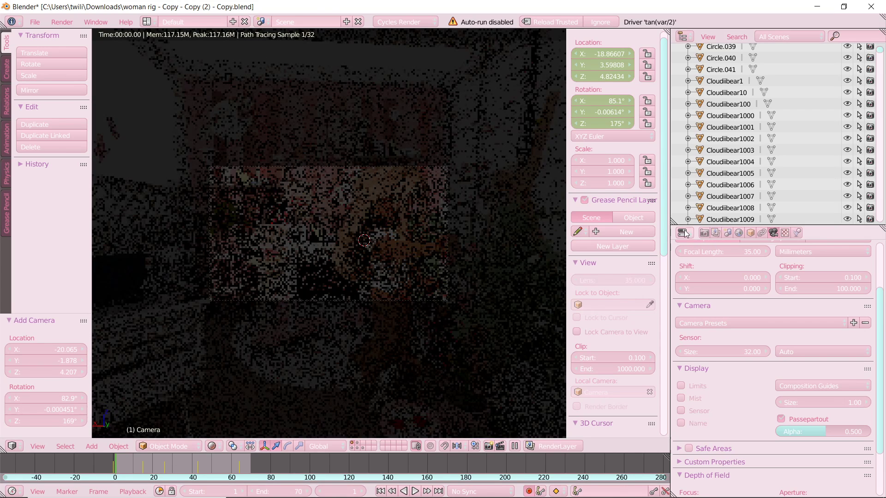
pyautogui.scroll(1, 480, 328)
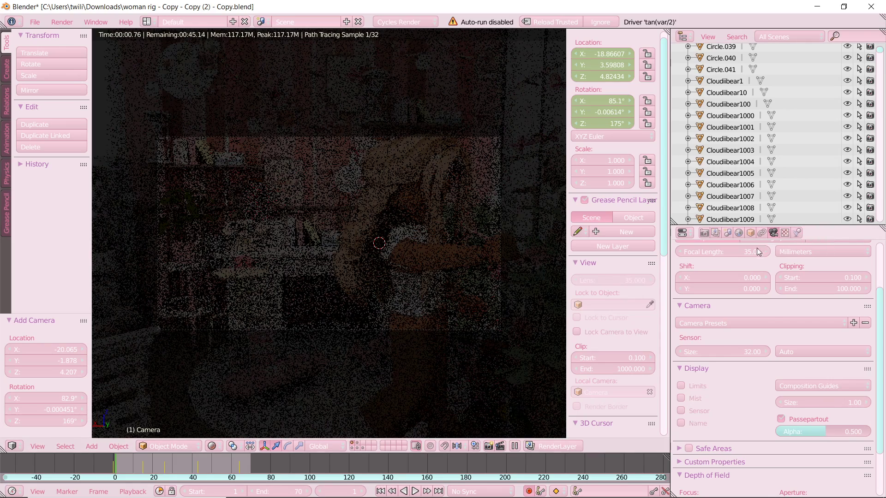
# Raise the film exposure in the render settings to 10, then bring it down to 6.31
pyautogui.scroll(-3, 780, 408)
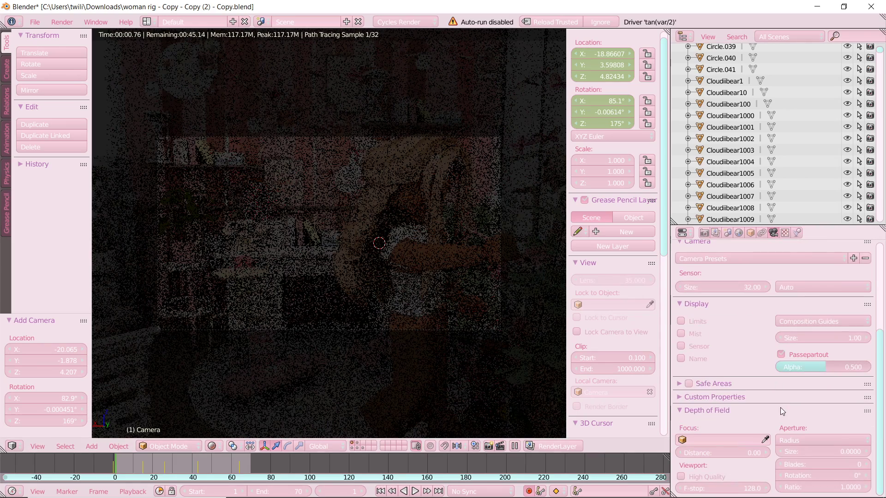
pyautogui.click(716, 233)
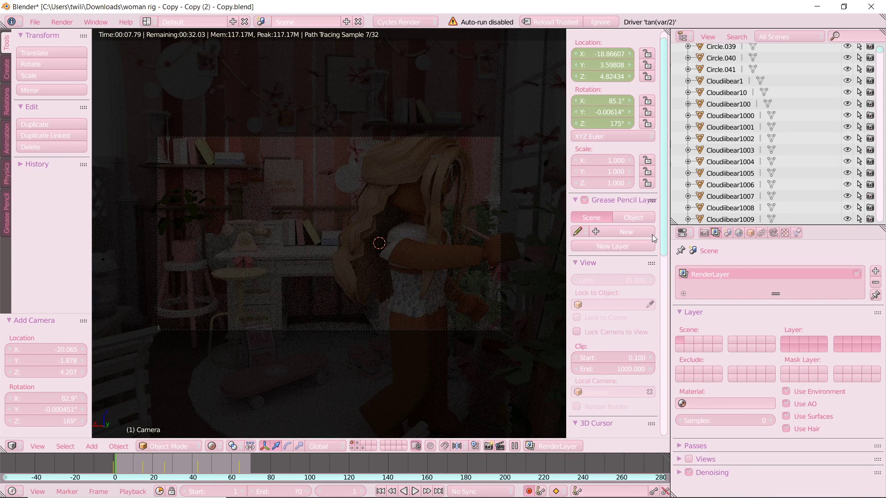
pyautogui.click(704, 233)
pyautogui.scroll(-3, 760, 466)
pyautogui.scroll(-15, 760, 467)
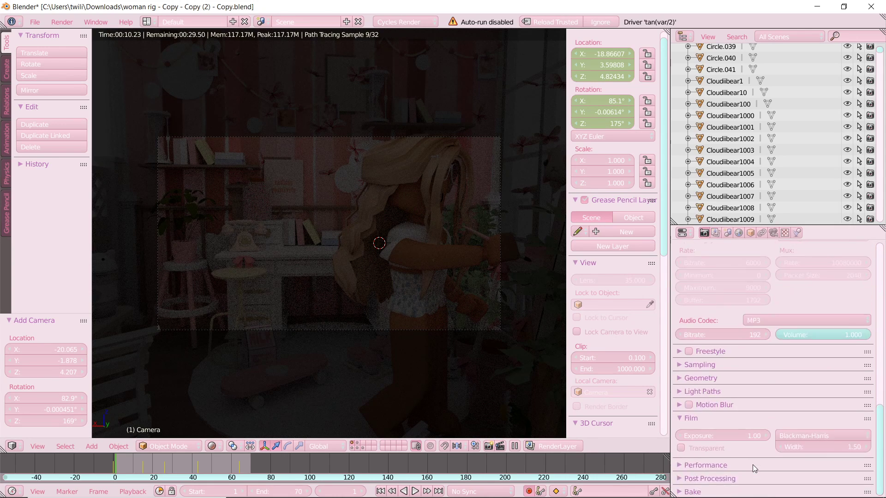
pyautogui.moveTo(723, 436); pyautogui.dragTo(747, 438)
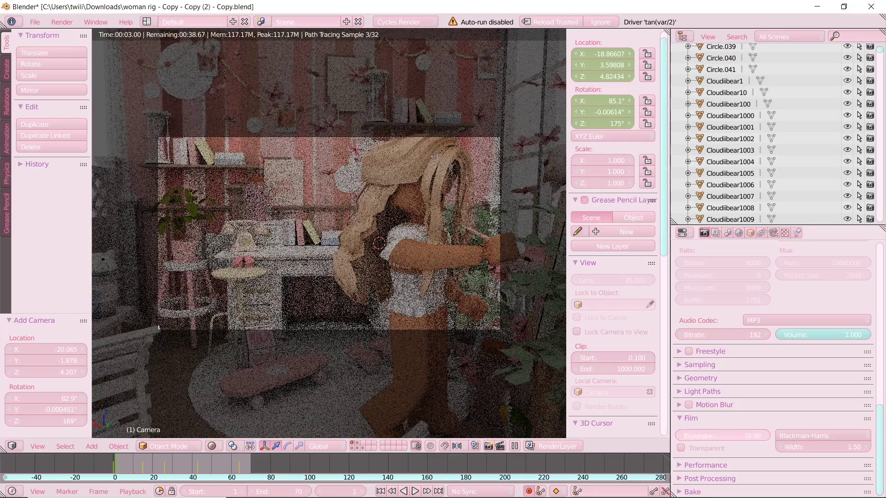
pyautogui.moveTo(756, 438); pyautogui.dragTo(706, 438)
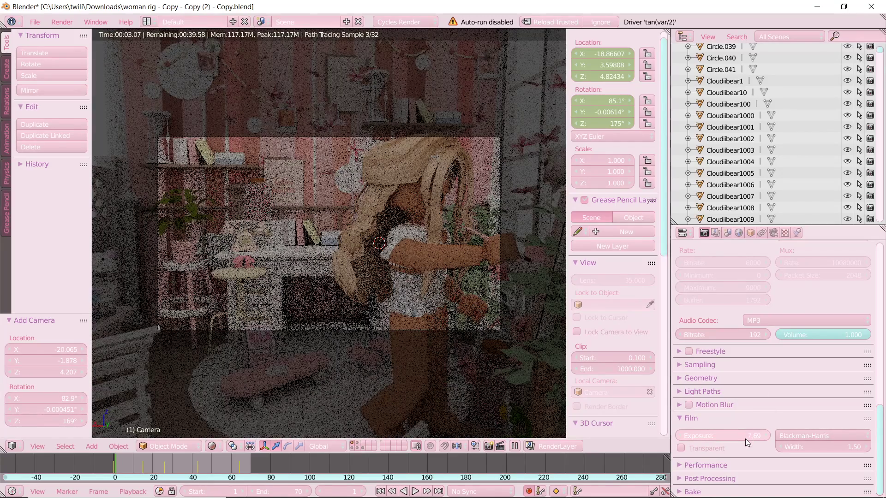
pyautogui.moveTo(746, 439); pyautogui.dragTo(729, 438)
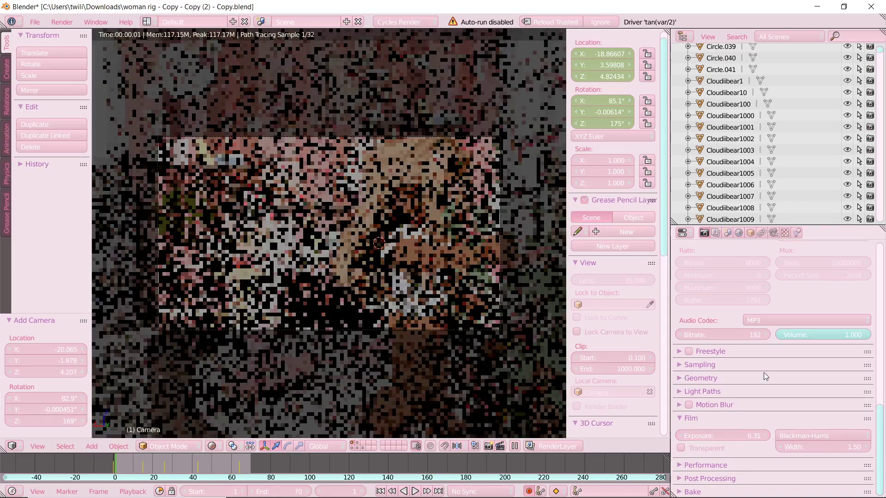
# Enable nodes for the world surface and load san_giuseppe_bridge_4k.hdr as the Environment Texture for its color
pyautogui.click(740, 234)
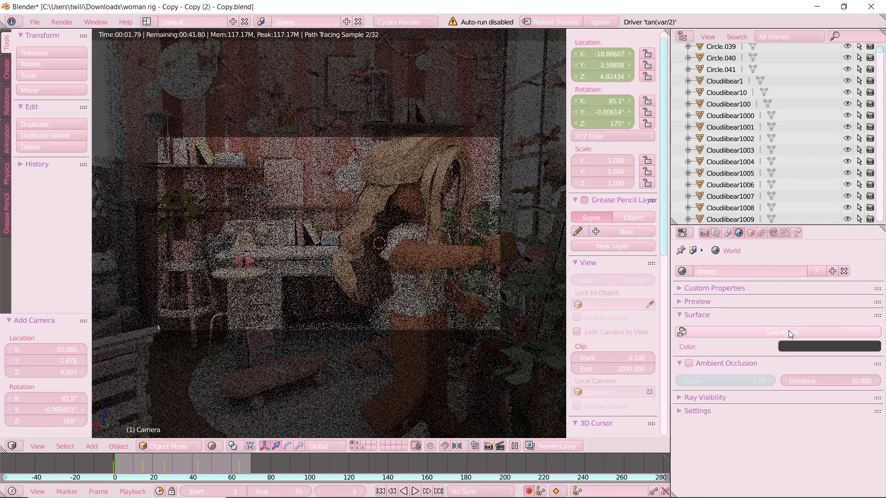
pyautogui.click(780, 332)
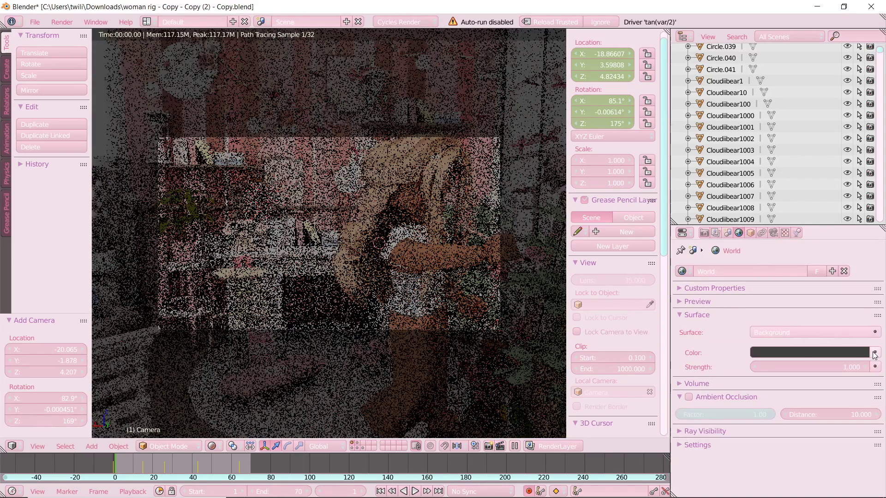
pyautogui.click(875, 354)
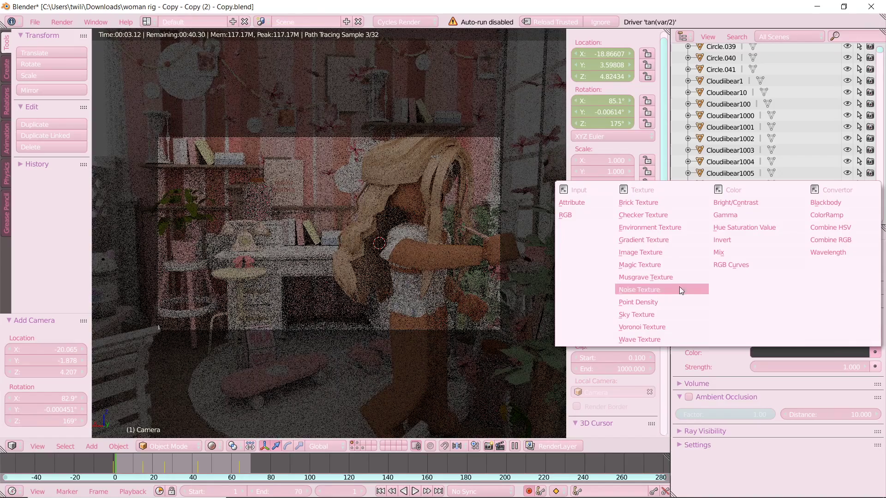
pyautogui.click(646, 228)
pyautogui.click(789, 367)
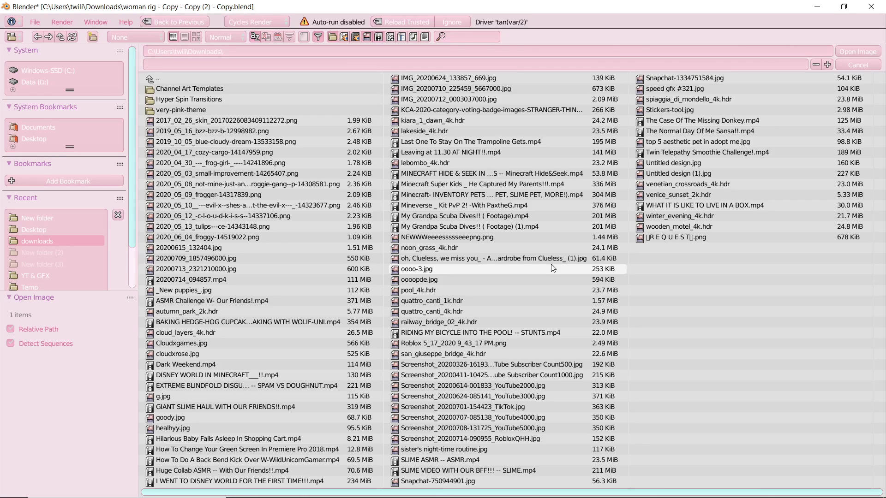
pyautogui.doubleClick(481, 354)
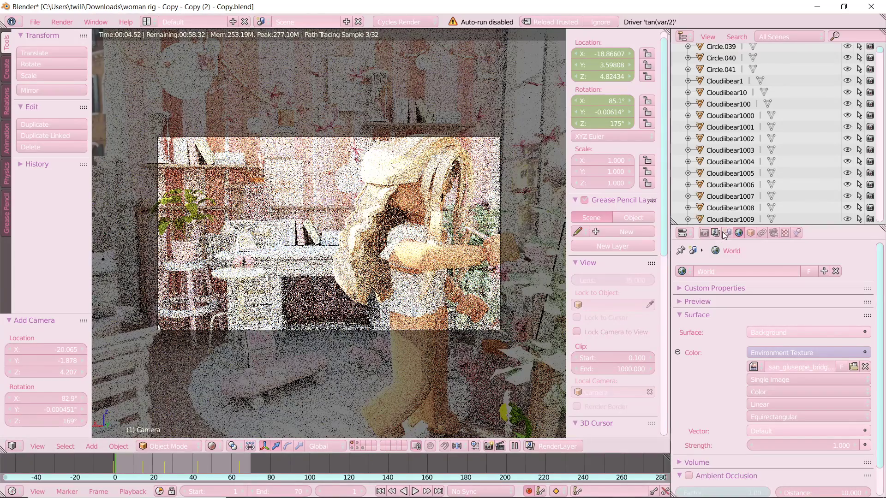
# Set the film exposure in the render settings to 5.14
pyautogui.click(704, 233)
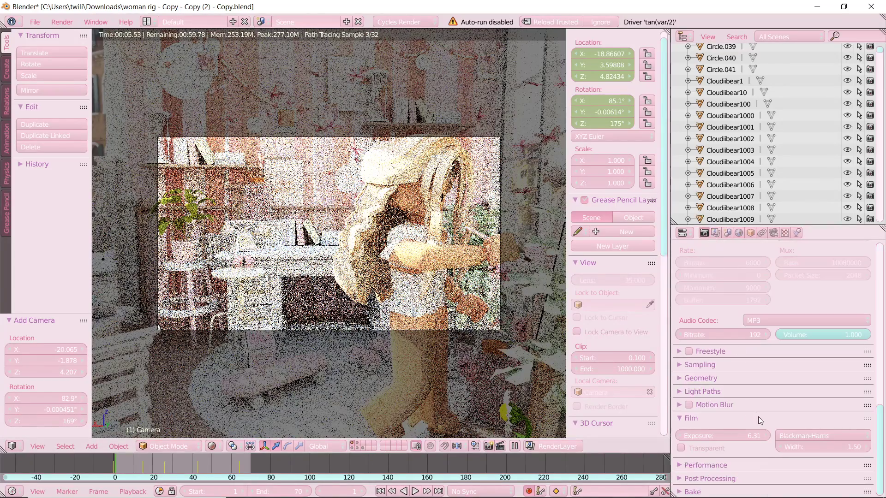
pyautogui.moveTo(763, 438); pyautogui.dragTo(746, 438)
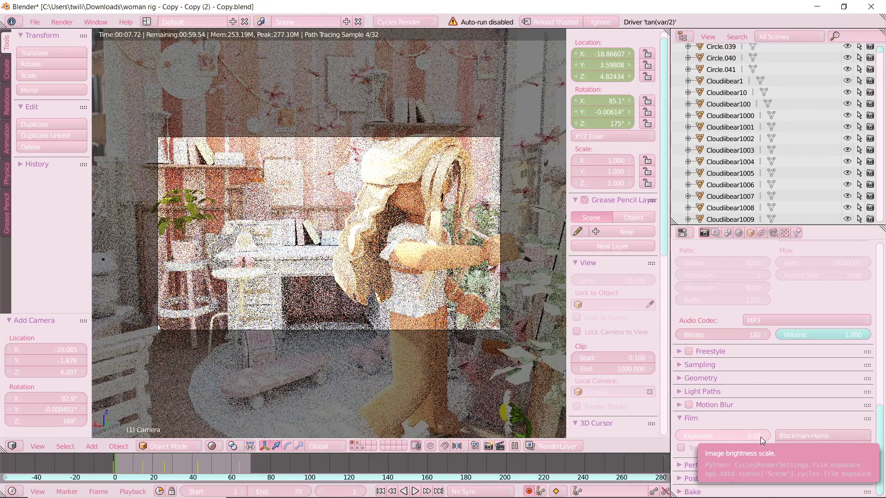
pyautogui.moveTo(763, 436); pyautogui.dragTo(754, 436)
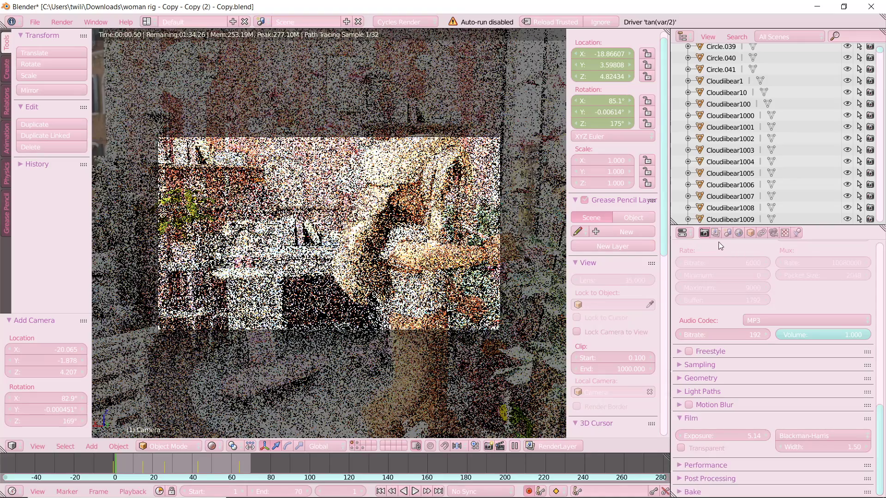
pyautogui.scroll(6, 729, 328)
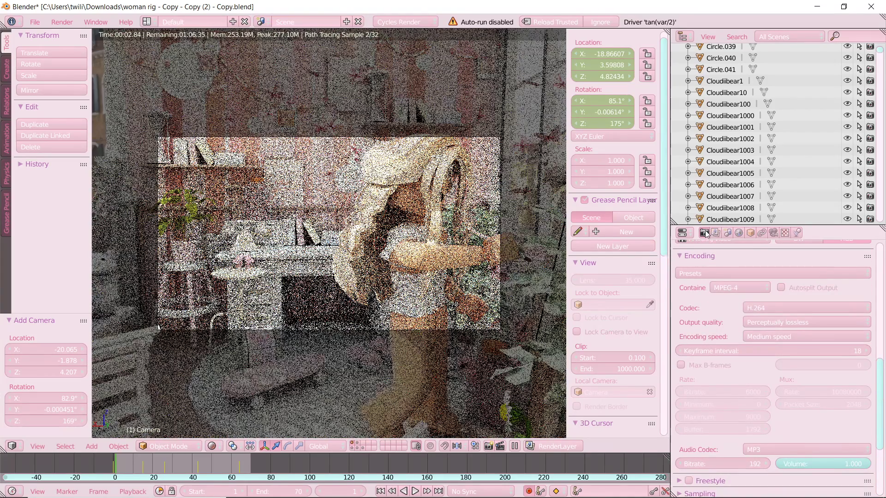
# Change the render output file format to AVI JPEG
pyautogui.scroll(4, 729, 277)
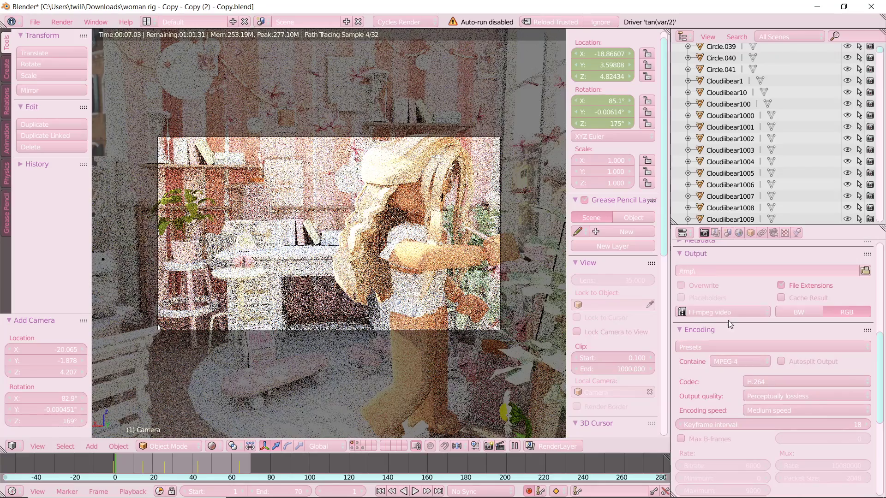
pyautogui.click(720, 311)
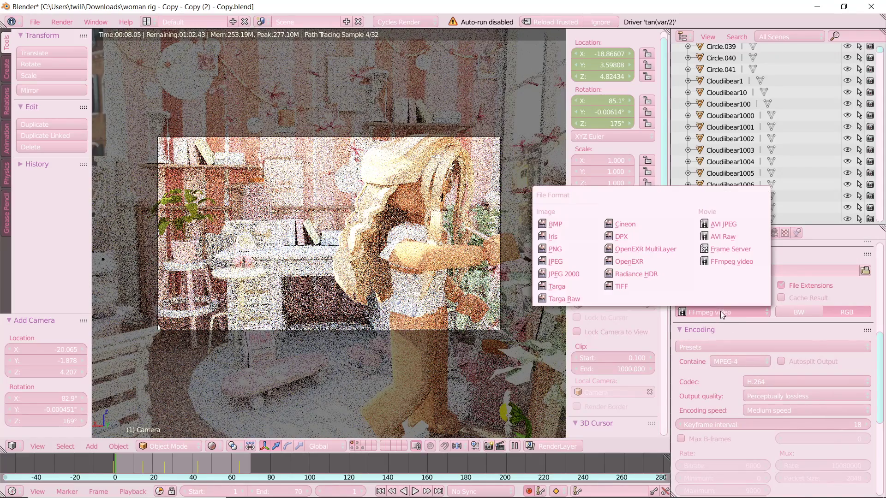
pyautogui.click(724, 224)
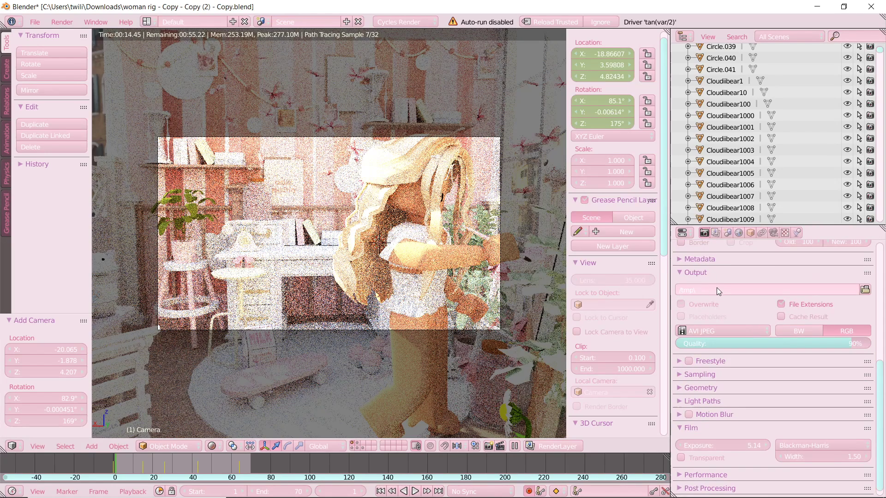
# Set the render output path to the Desktop folder with the file name Animation
pyautogui.click(866, 290)
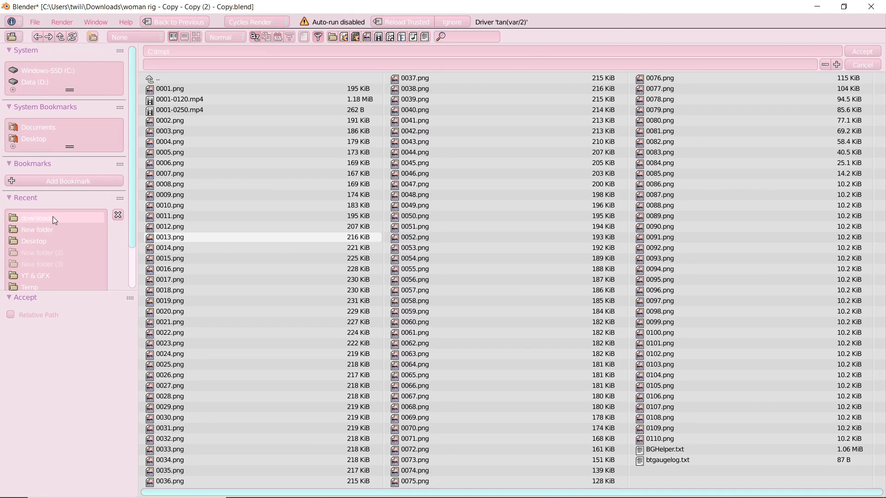
pyautogui.click(44, 229)
pyautogui.click(46, 241)
pyautogui.click(170, 60)
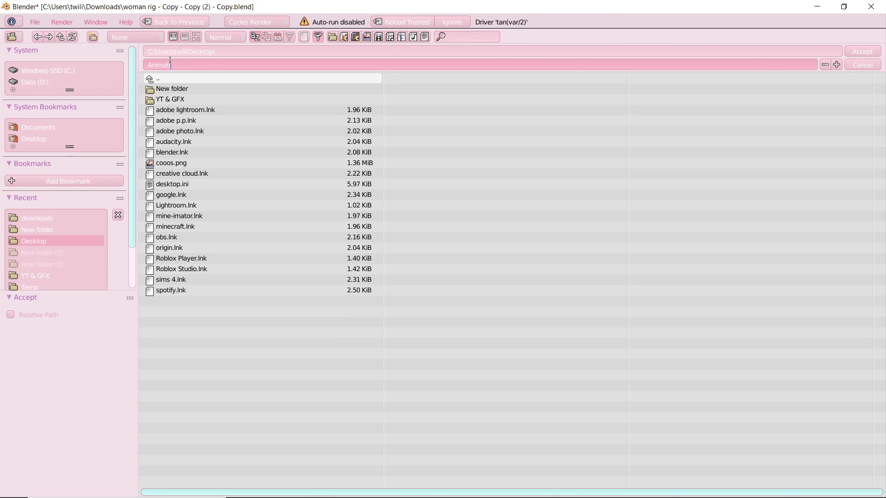
pyautogui.write('Animation')
pyautogui.press('Return')
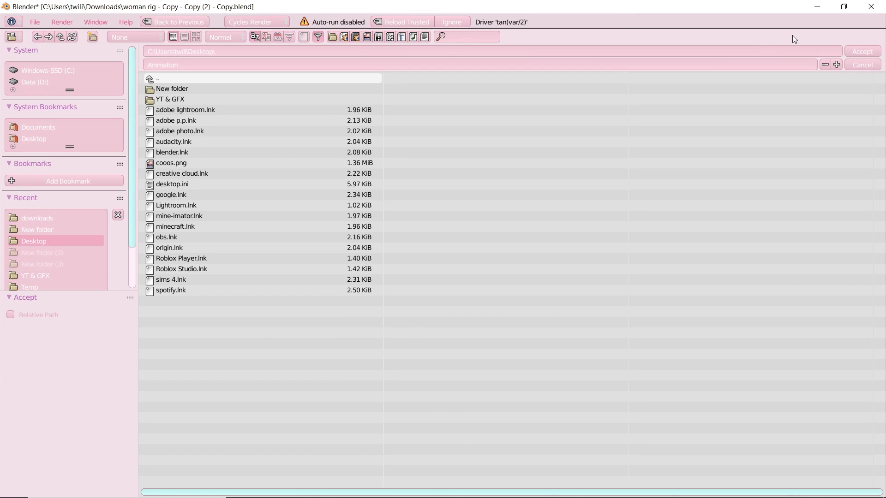
pyautogui.click(861, 52)
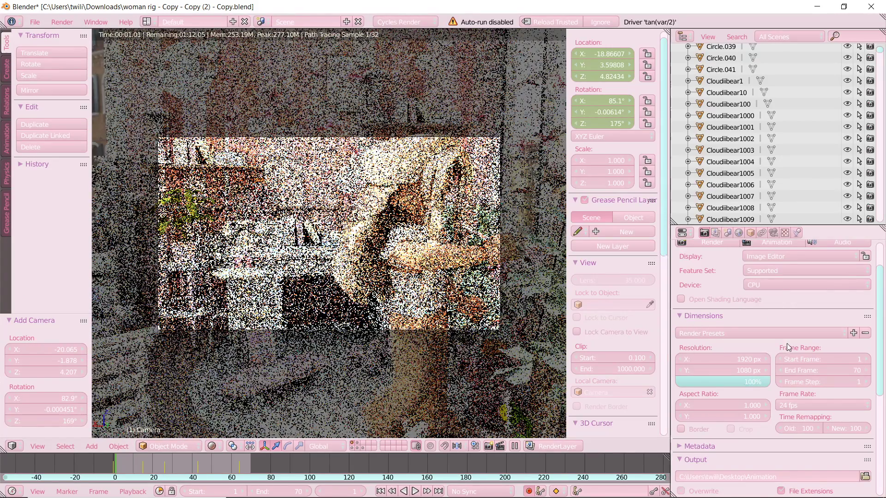
# Raise the AVI JPEG output quality to 100%
pyautogui.scroll(2, 770, 381)
pyautogui.scroll(-3, 770, 381)
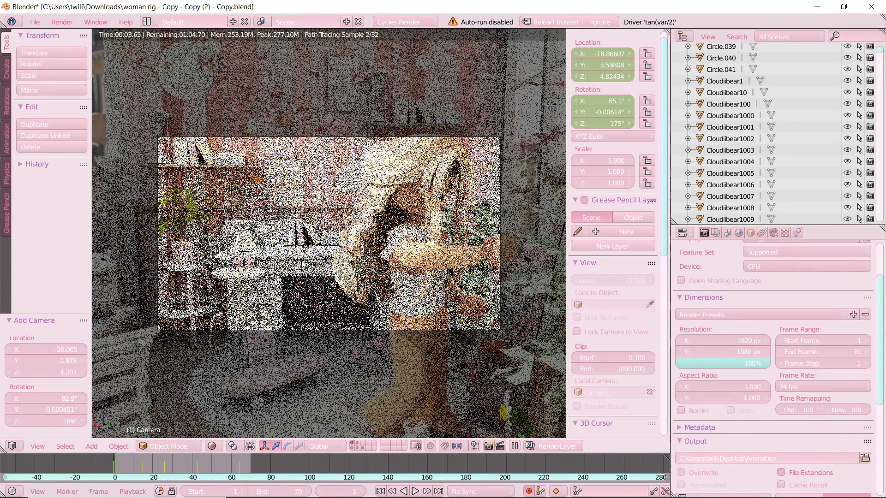
pyautogui.scroll(-7, 787, 392)
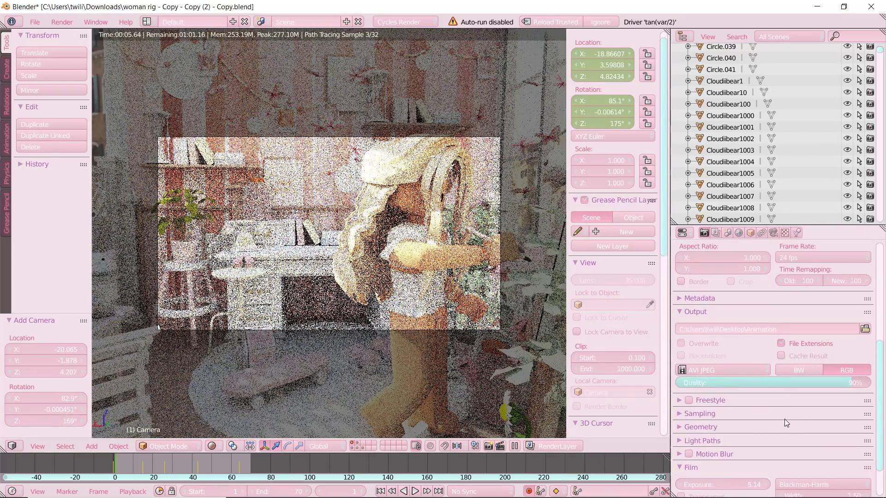
pyautogui.moveTo(715, 385); pyautogui.dragTo(868, 383)
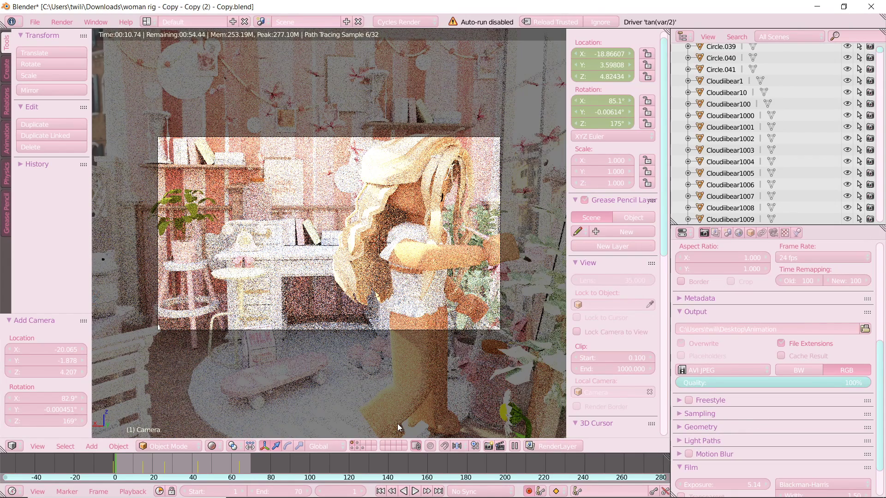
pyautogui.scroll(-3, 791, 406)
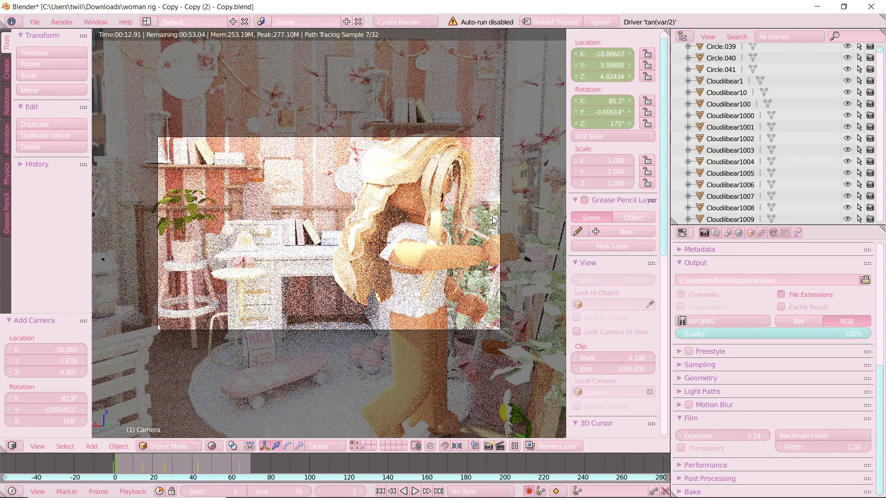
pyautogui.moveTo(760, 438); pyautogui.dragTo(725, 439)
pyautogui.click(716, 233)
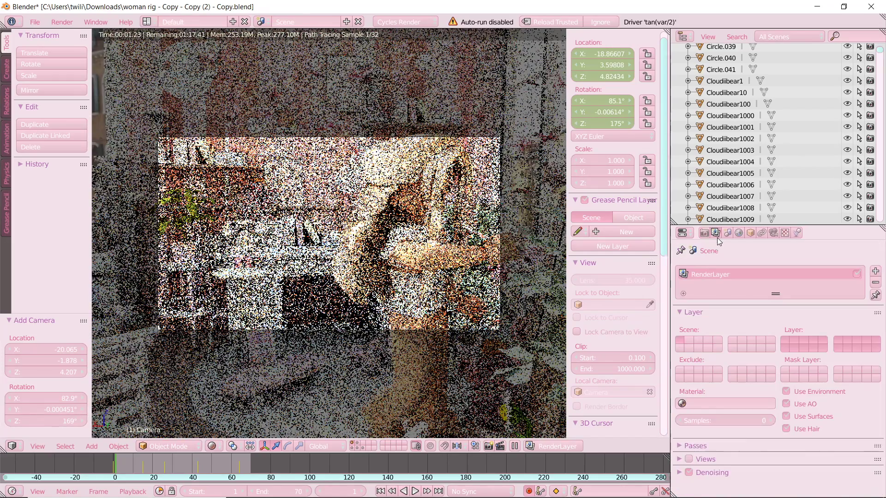
pyautogui.click(704, 232)
# Start rendering the full scene animation over frames 1 to 70
pyautogui.scroll(8, 738, 391)
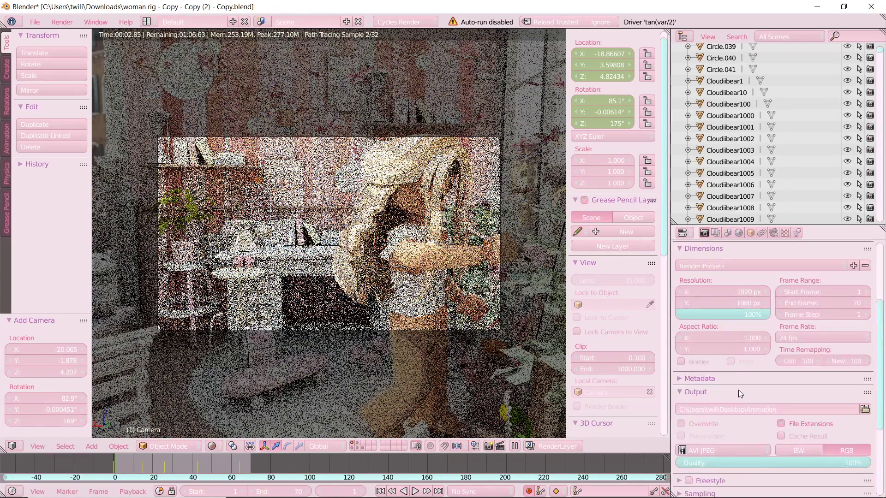
pyautogui.scroll(1, 739, 390)
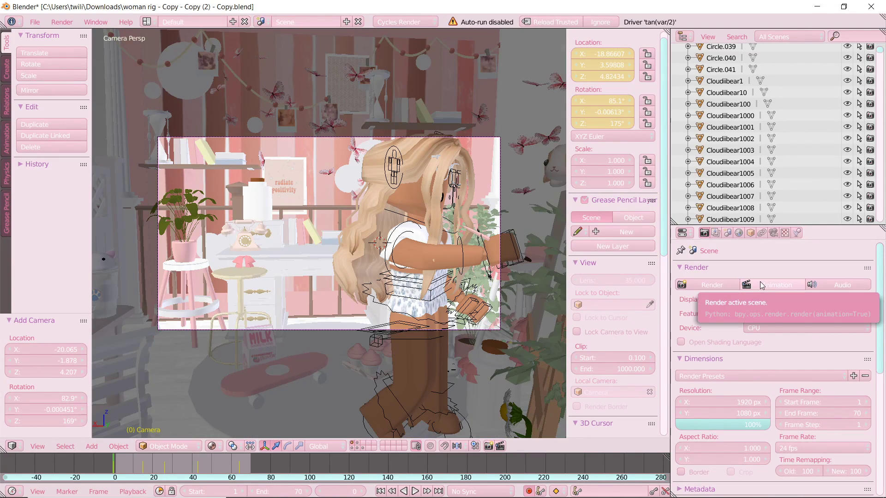
pyautogui.click(62, 22)
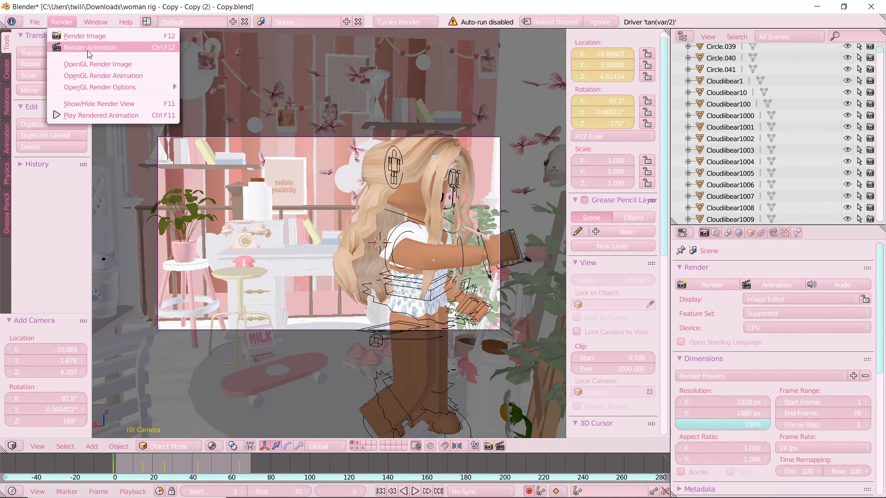
pyautogui.click(64, 23)
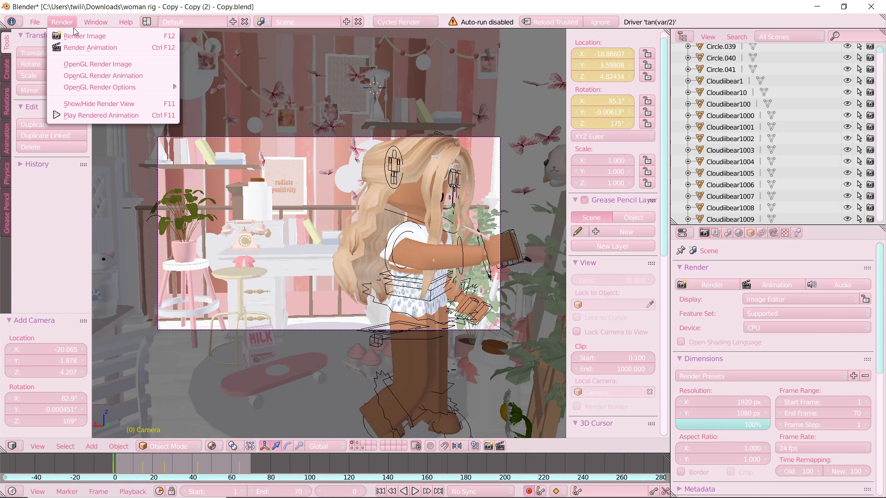
pyautogui.click(102, 48)
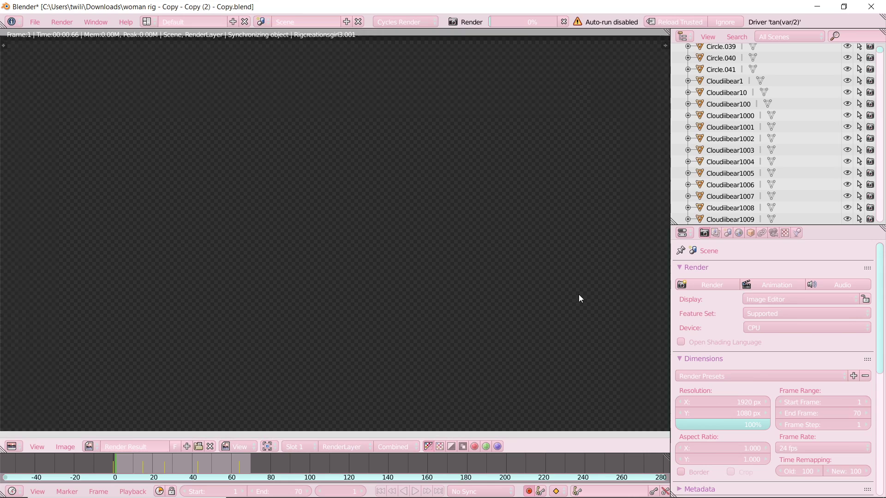